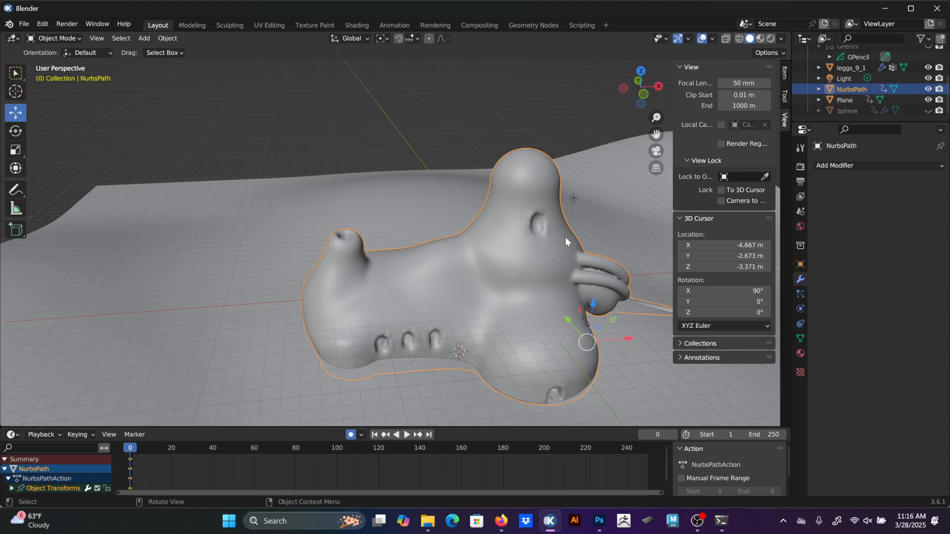
Display the viewport in Material Preview shading.
middle_click_drag(608, 300, 560, 197)
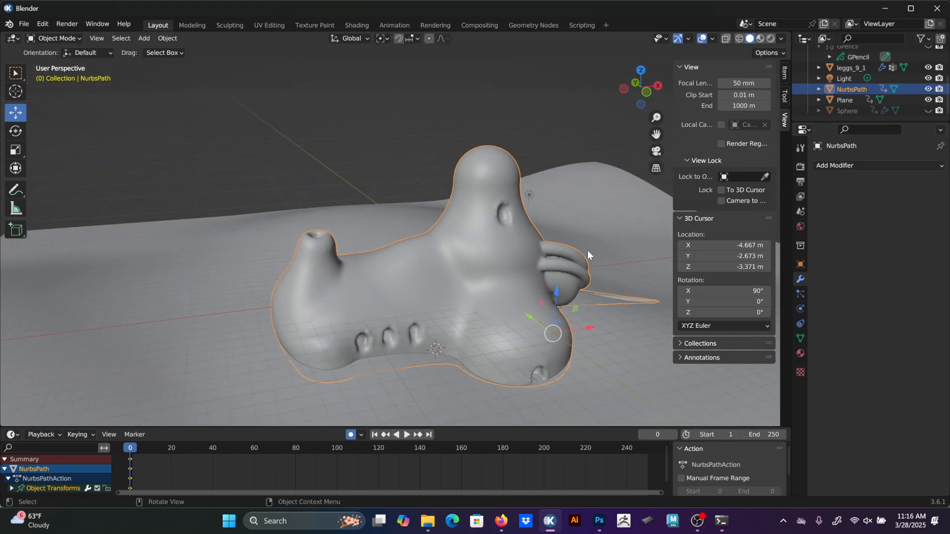
middle_click_drag(587, 250, 589, 216)
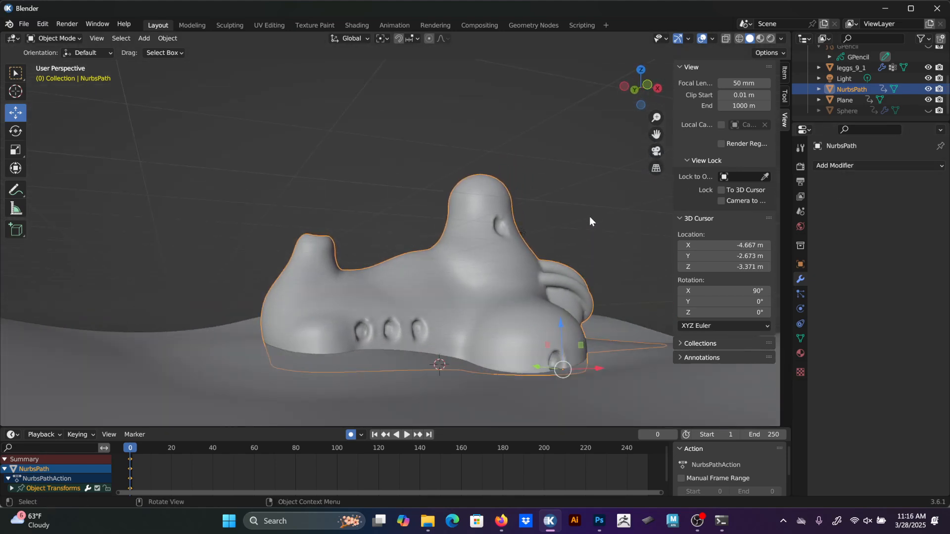
left_click(761, 38)
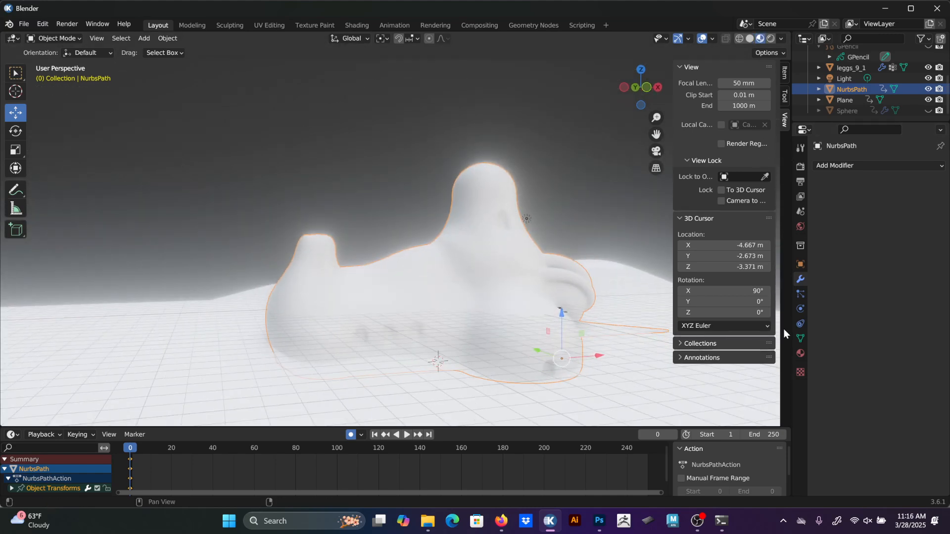
Add a new material to the ground plane and name it "Ground".
left_click(800, 353)
left_click(644, 291)
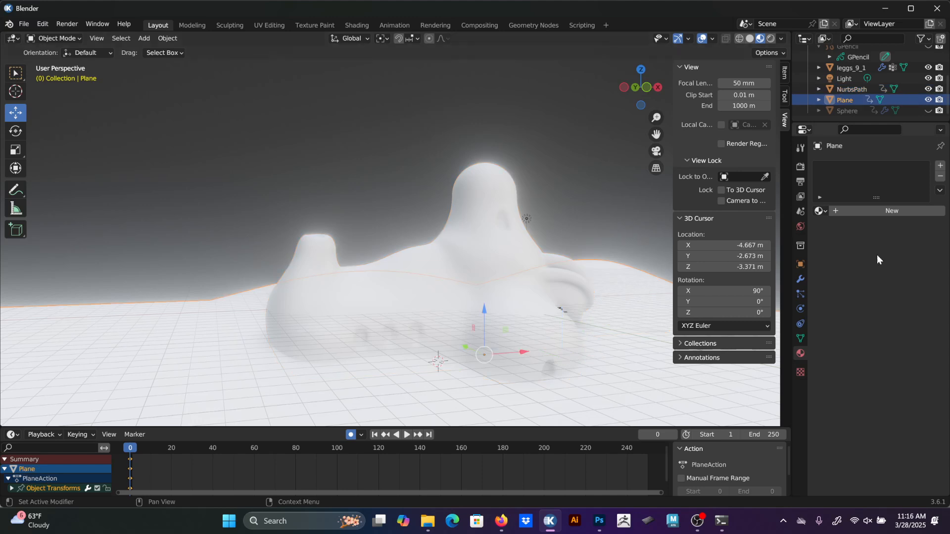
left_click(891, 211)
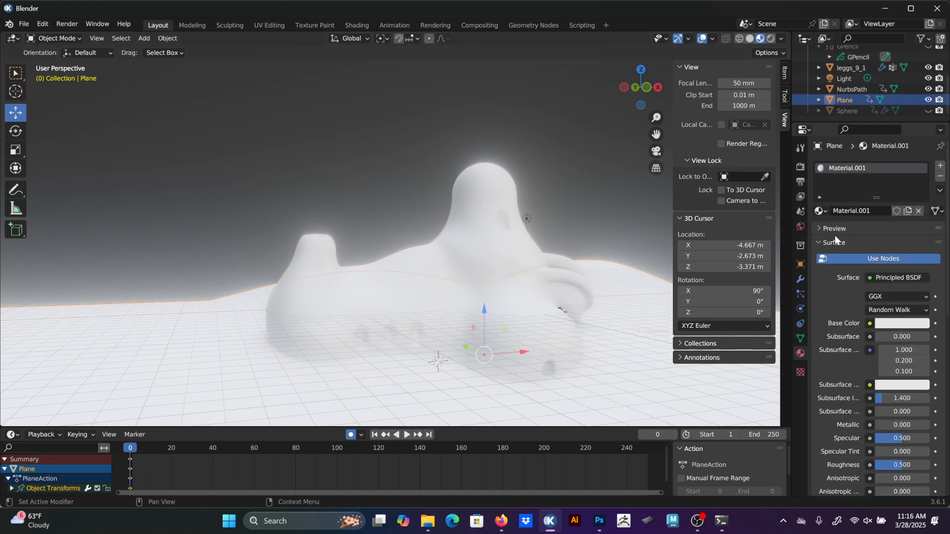
left_click(851, 209)
type("Ground")
key("Return")
Set the Ground material's base color to a dark orange-brown, with hue 0.058, saturation 0.982 and value 0.168.
left_click(886, 324)
left_click(853, 238)
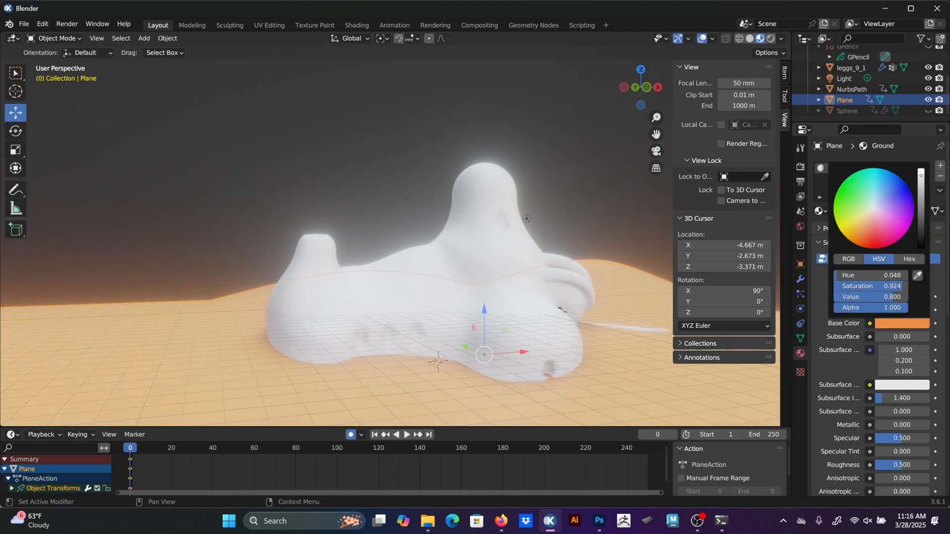
left_click_drag(922, 194, 922, 212)
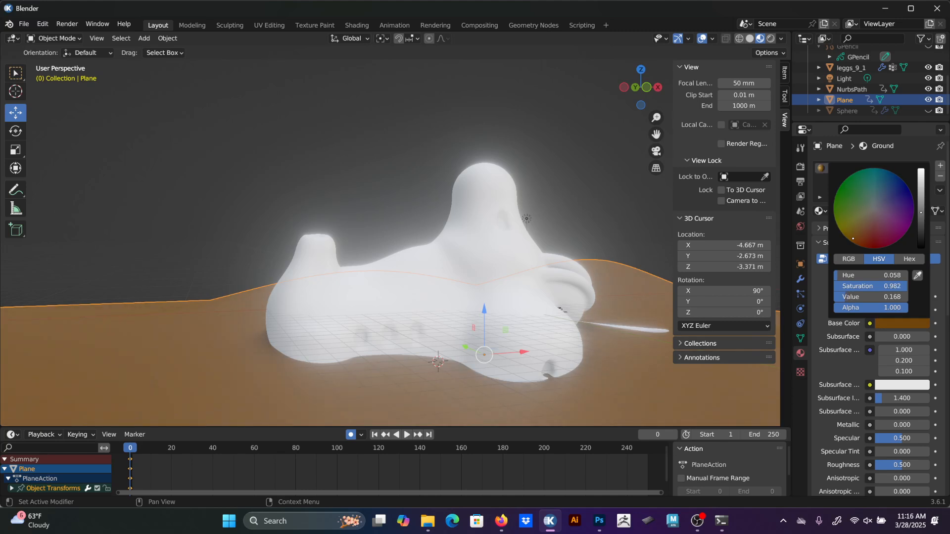
Add a new material to the NurbsPath building mesh and name it "Snow Mix".
left_click(486, 239)
left_click(871, 211)
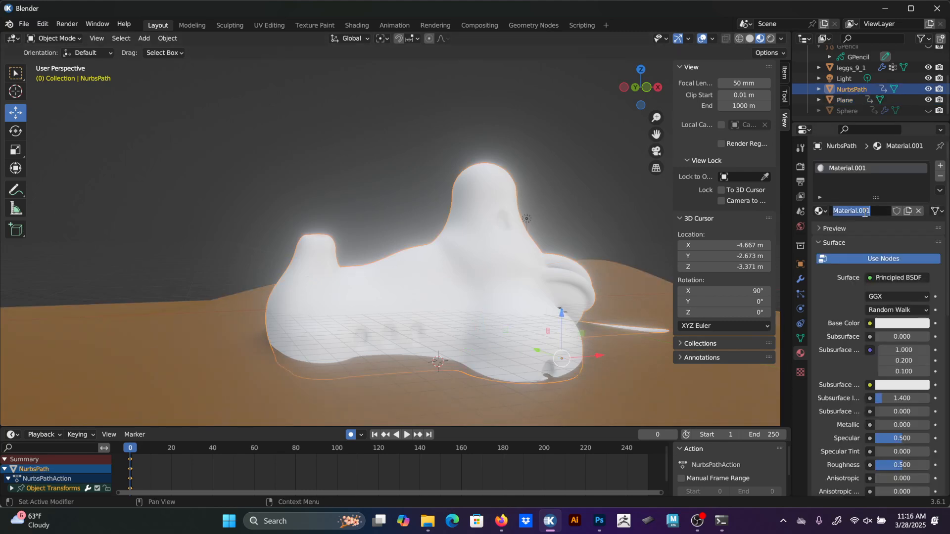
left_click(864, 211)
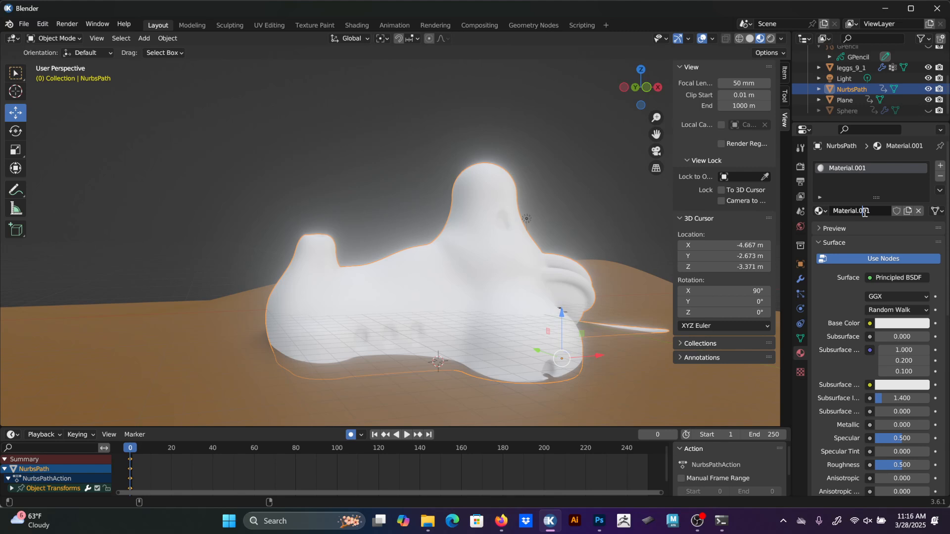
type("SNow Mix")
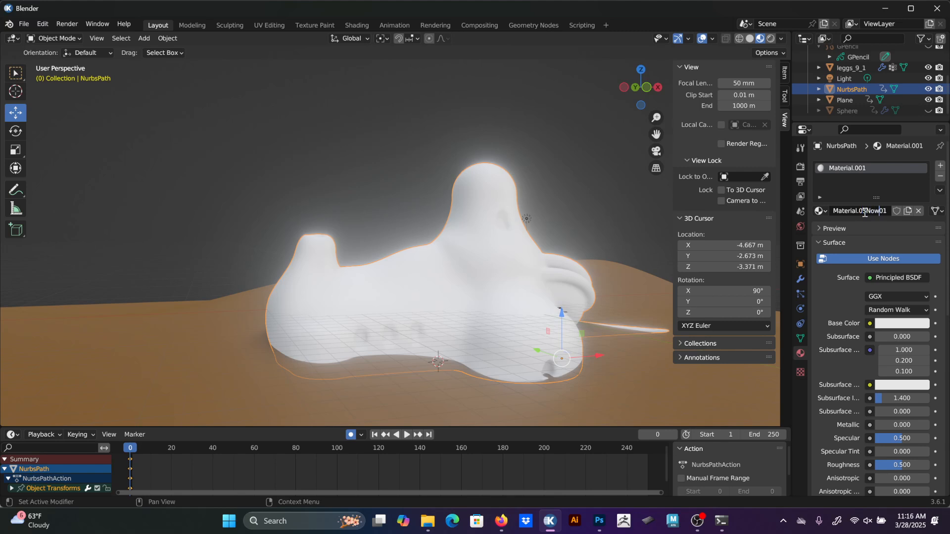
key("ctrl+a")
key("BackSpace")
type("Snow Mix")
key("Return")
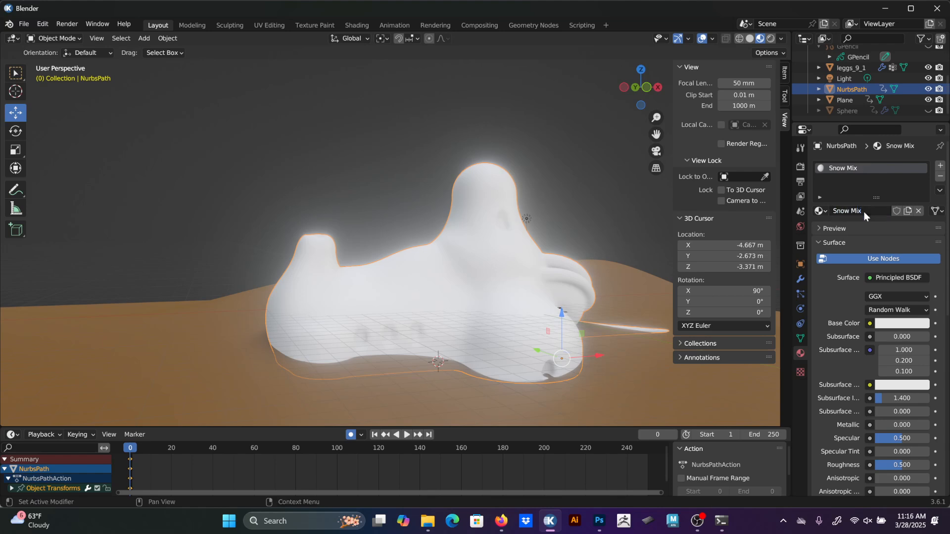
Darken the Snow Mix material's base color to a medium grey.
left_click(897, 324)
left_click_drag(921, 184, 921, 210)
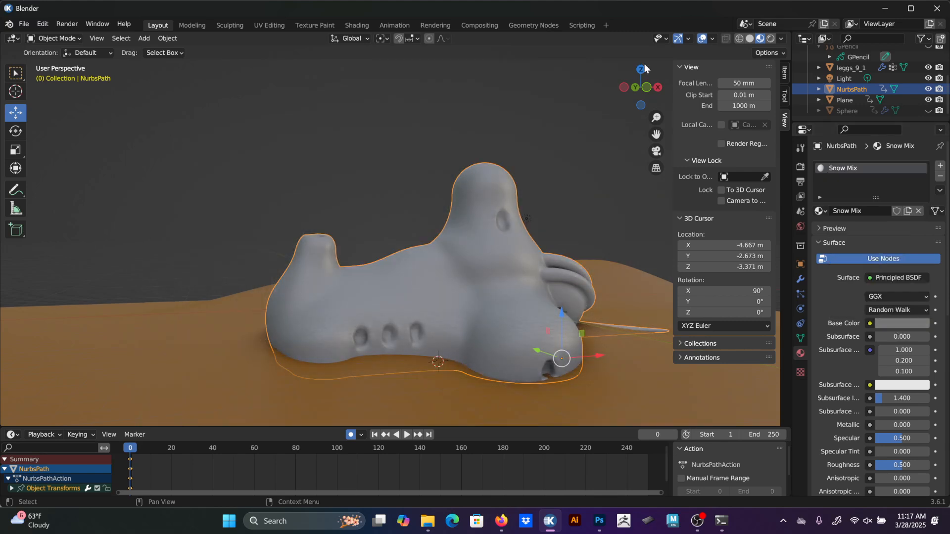
middle_click_drag(641, 70, 646, 69)
Turn off Bloom in the Eevee render settings and check the scene from other angles.
left_click(800, 168)
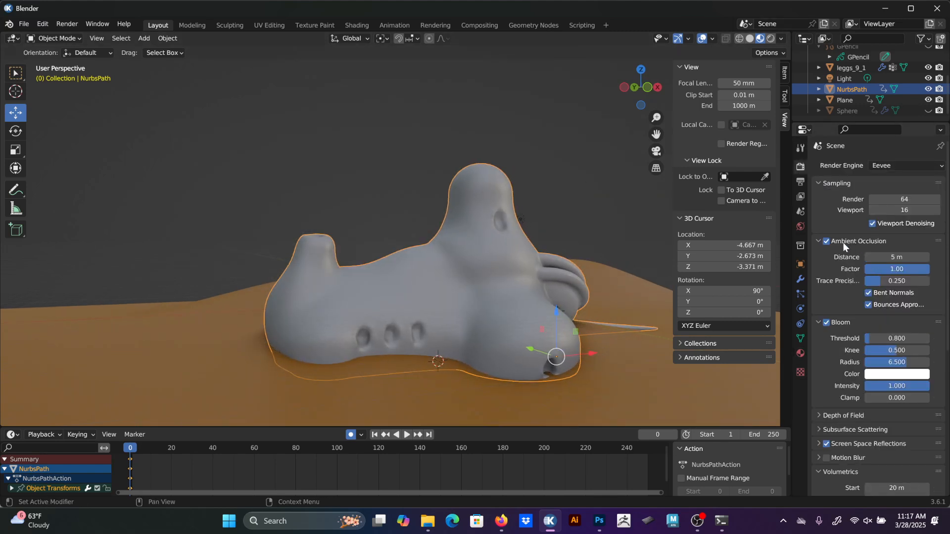
left_click(827, 322)
middle_click_drag(547, 115, 582, 146)
left_click_drag(582, 146, 574, 155)
scroll(555, 191, "down", 3)
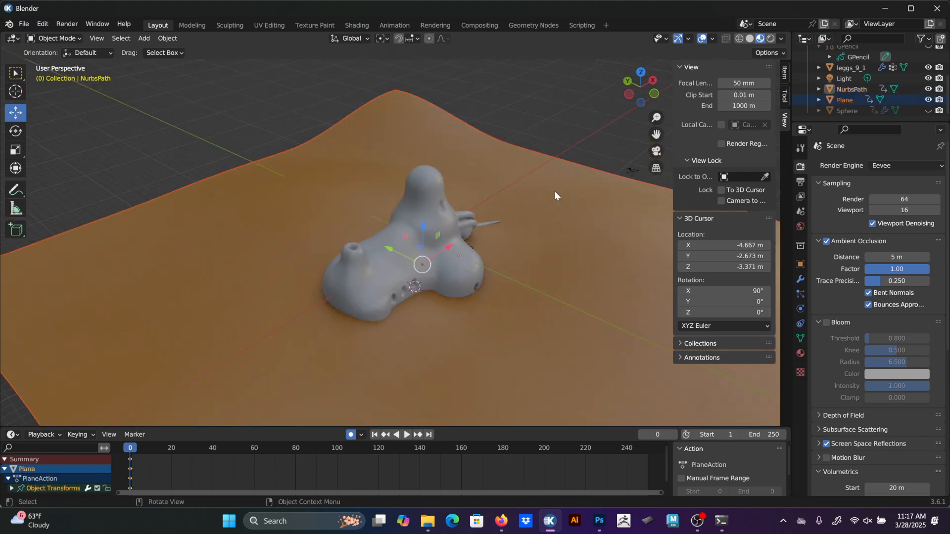
middle_click_drag(553, 218, 468, 177)
scroll(491, 224, "up", 3)
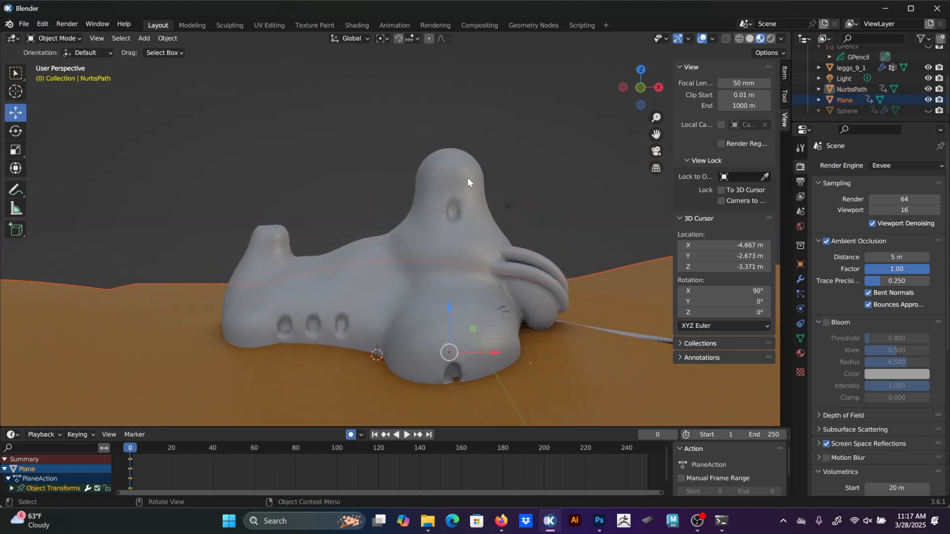
Select the NurbsPath building mesh and switch to the Shading workspace.
left_click(467, 178)
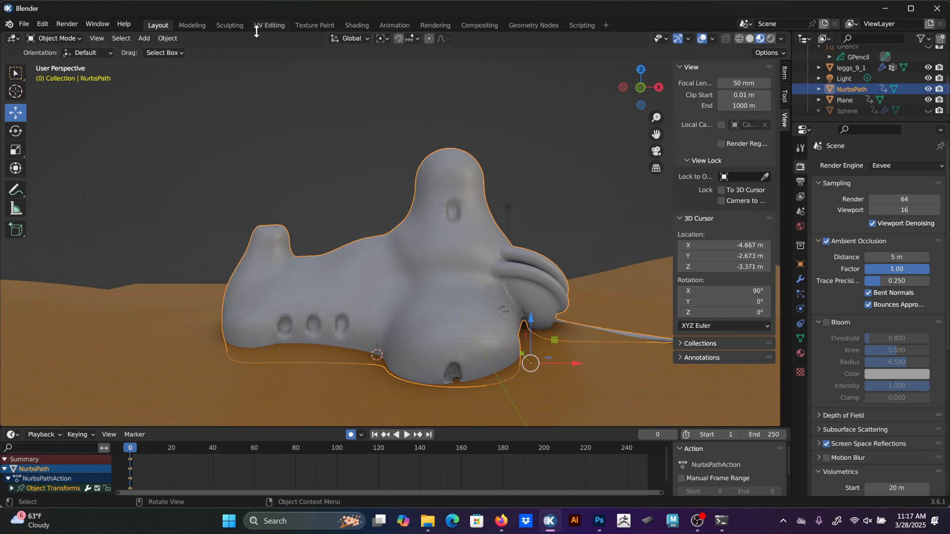
left_click(230, 25)
left_click(356, 25)
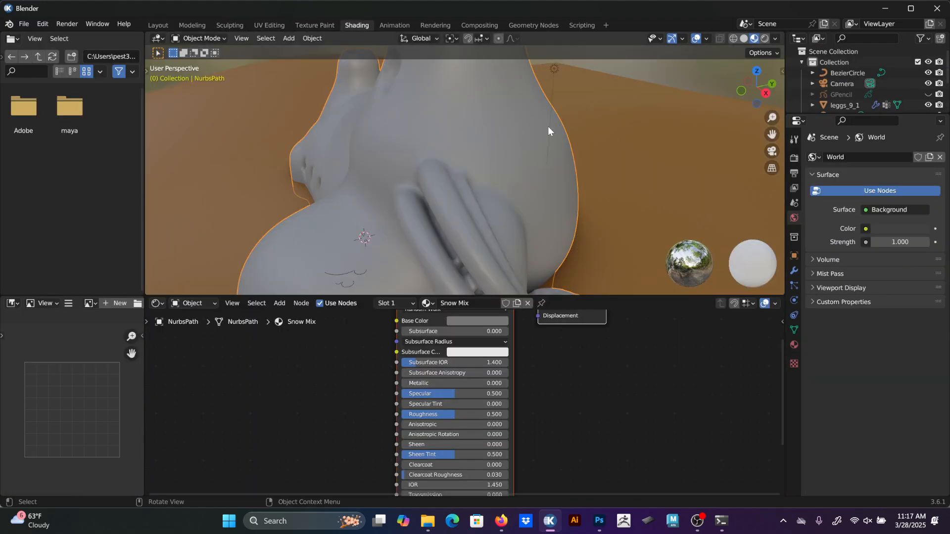
Change the File Browser area into a Shader Editor.
left_click_drag(597, 296, 608, 262)
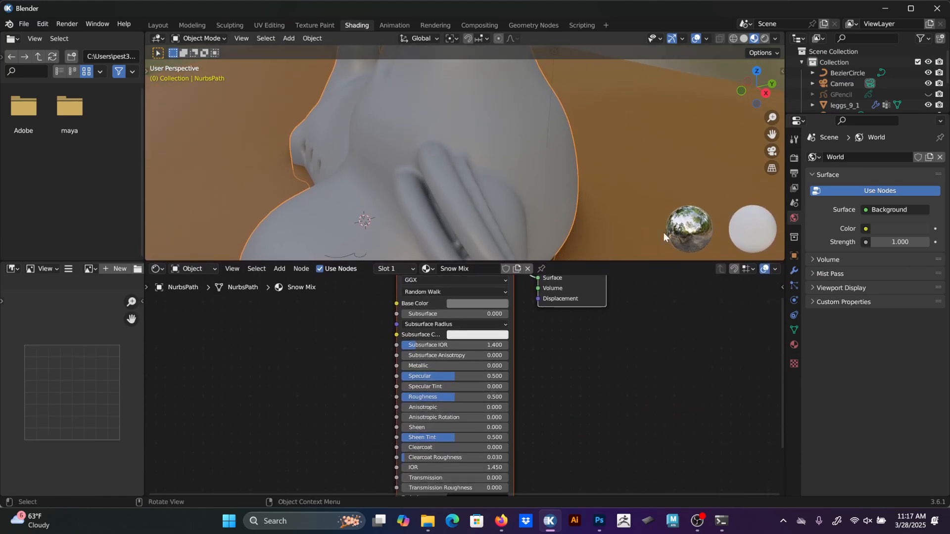
left_click(11, 40)
left_click(55, 144)
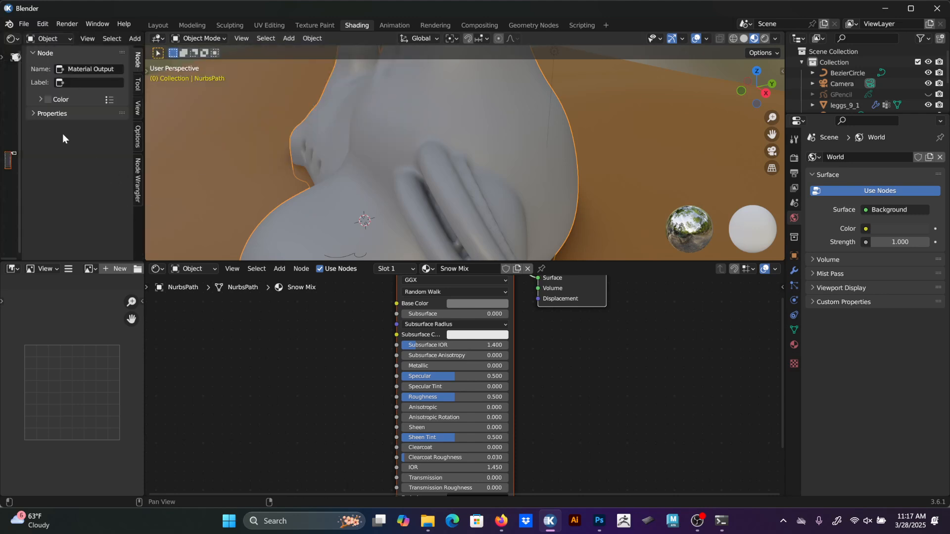
Merge the image editor area into the new Shader Editor and the lower node editor area into the 3D viewport.
right_click(115, 260)
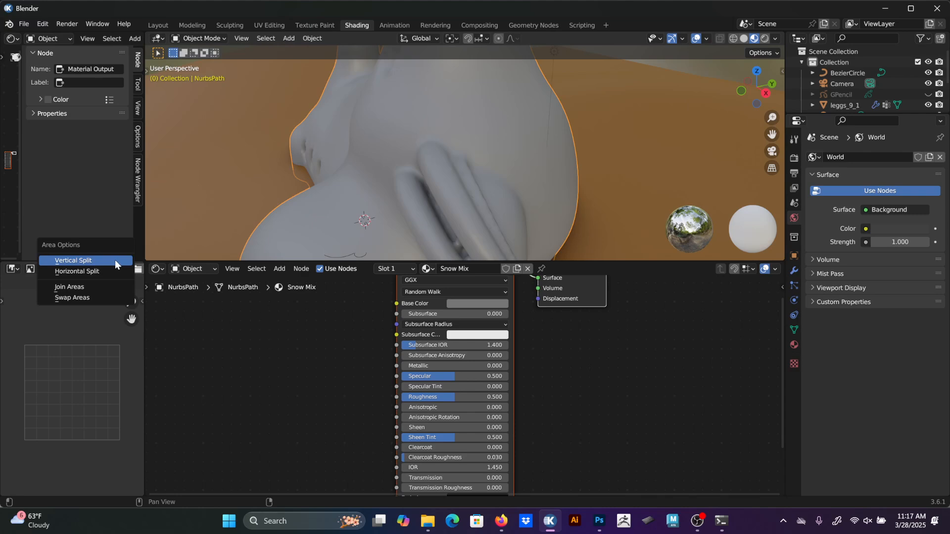
left_click(105, 289)
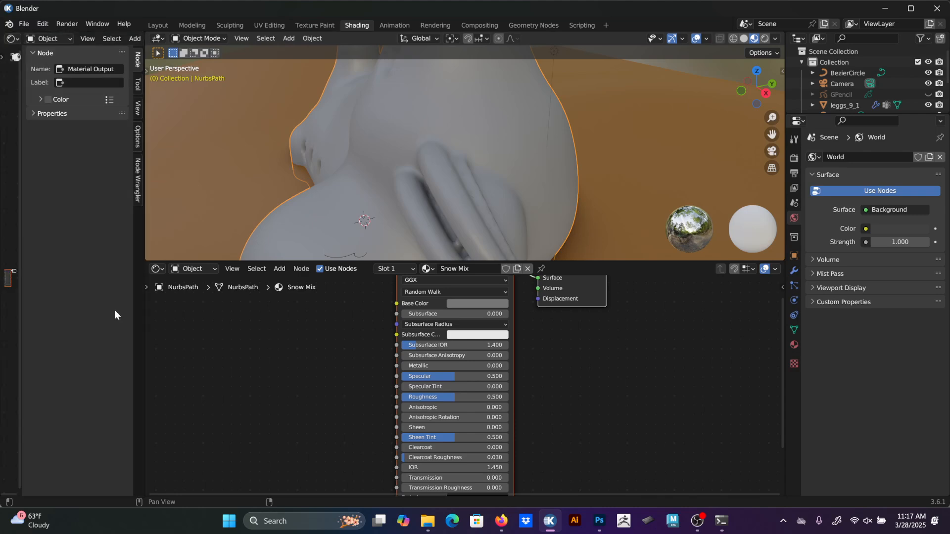
right_click(165, 262)
left_click(165, 262)
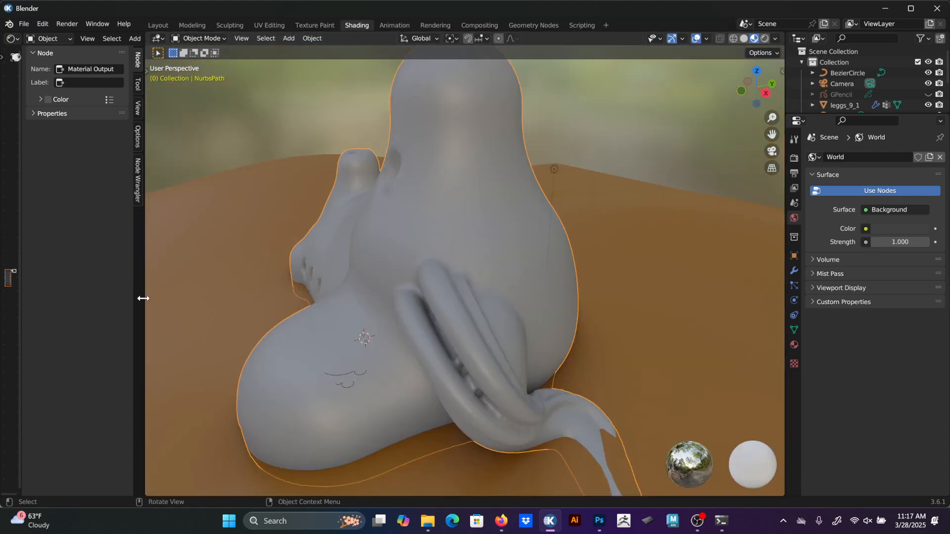
Widen the Shader Editor to about half the workspace and move the Principled BSDF node down and away from the Material Output.
left_click_drag(146, 286, 404, 286)
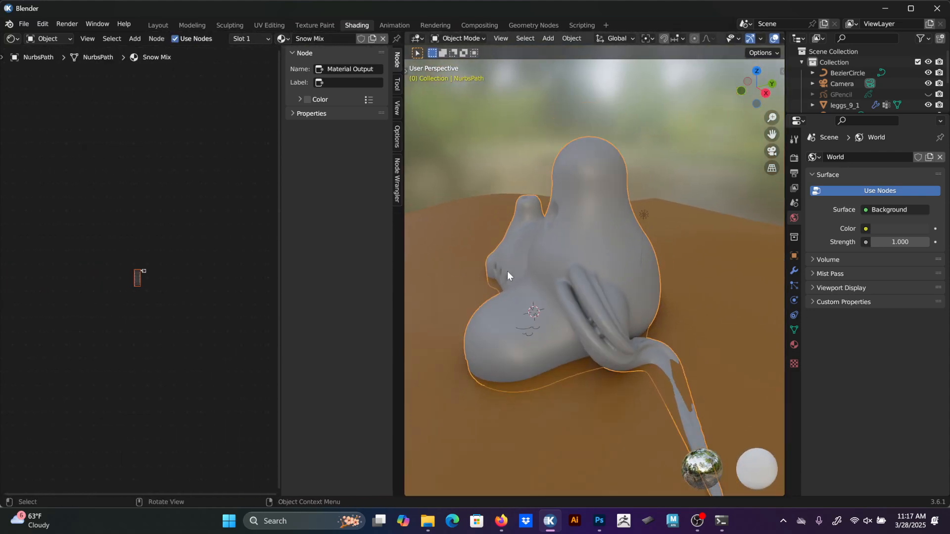
middle_click_drag(507, 271, 623, 264)
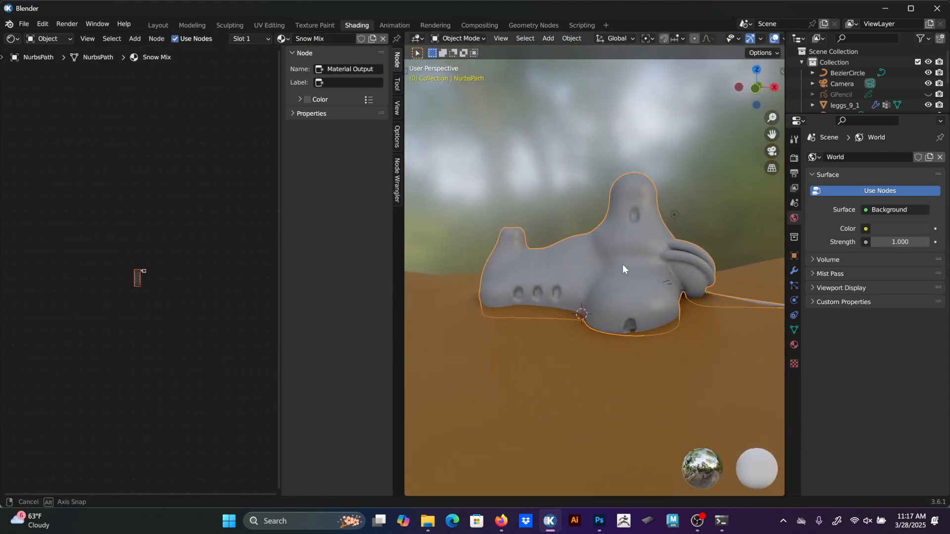
scroll(119, 290, "up", 8)
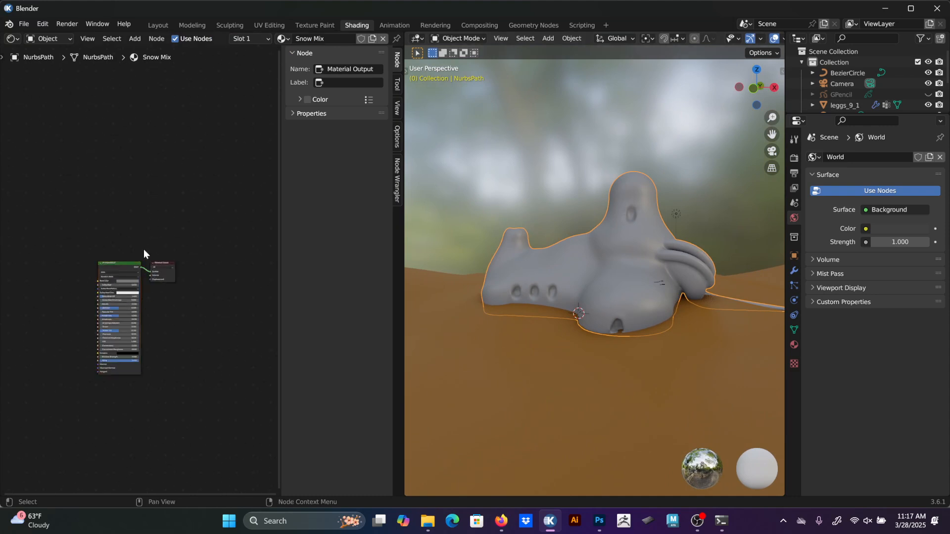
scroll(144, 250, "up", 3)
left_click_drag(137, 194, 111, 231)
middle_click_drag(66, 156, 110, 136)
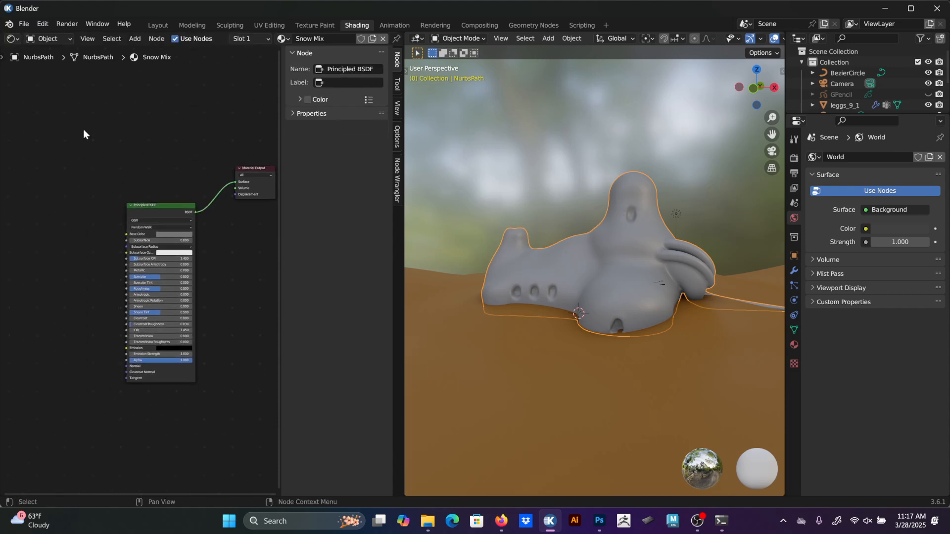
key("shift+a")
type("mix")
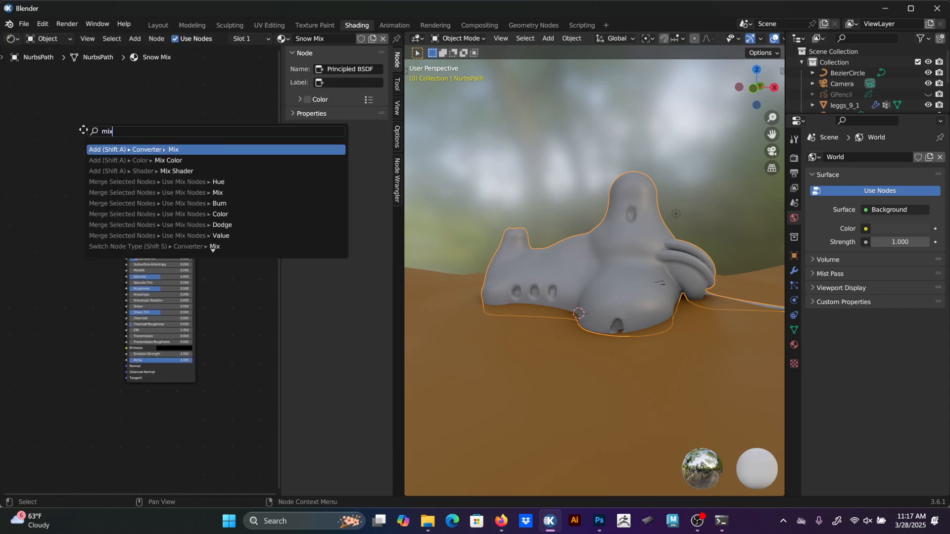
key("Return")
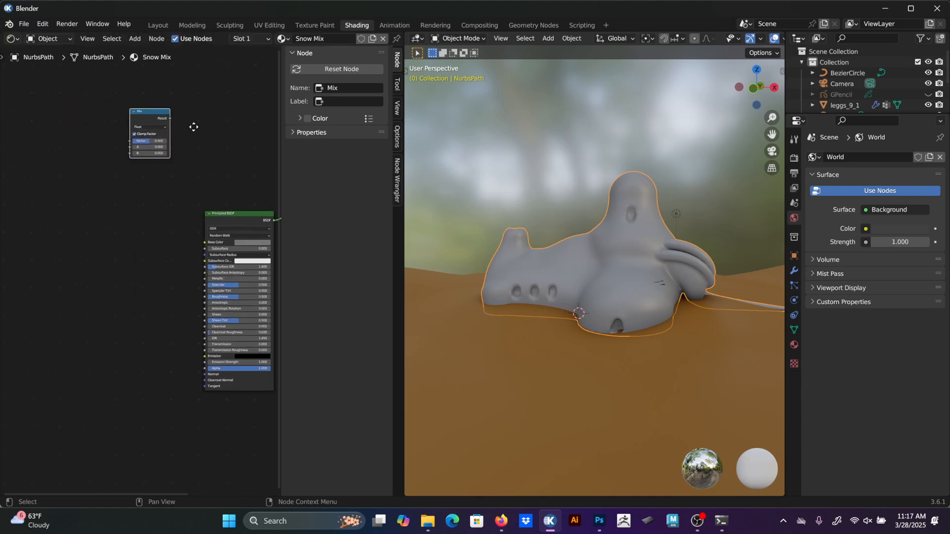
left_click(136, 158)
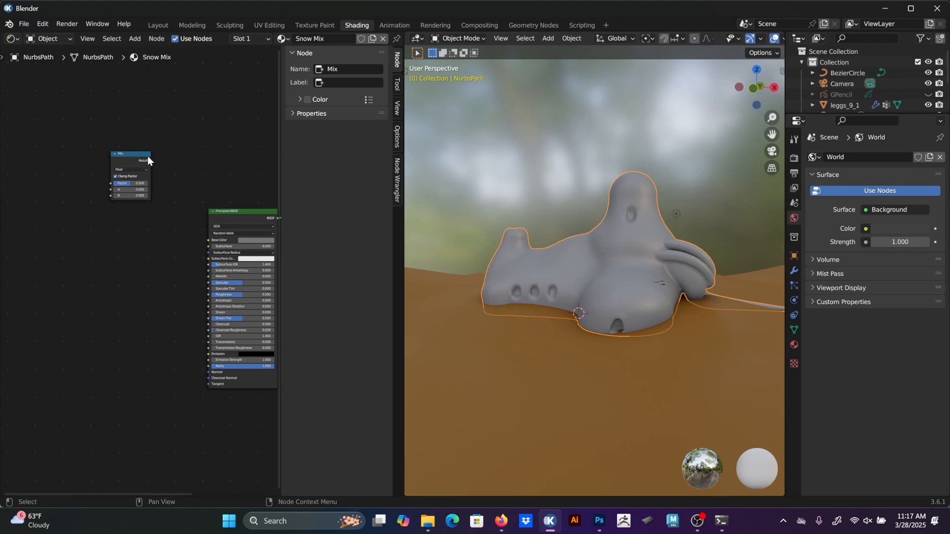
scroll(152, 179, "up", 2)
key("x")
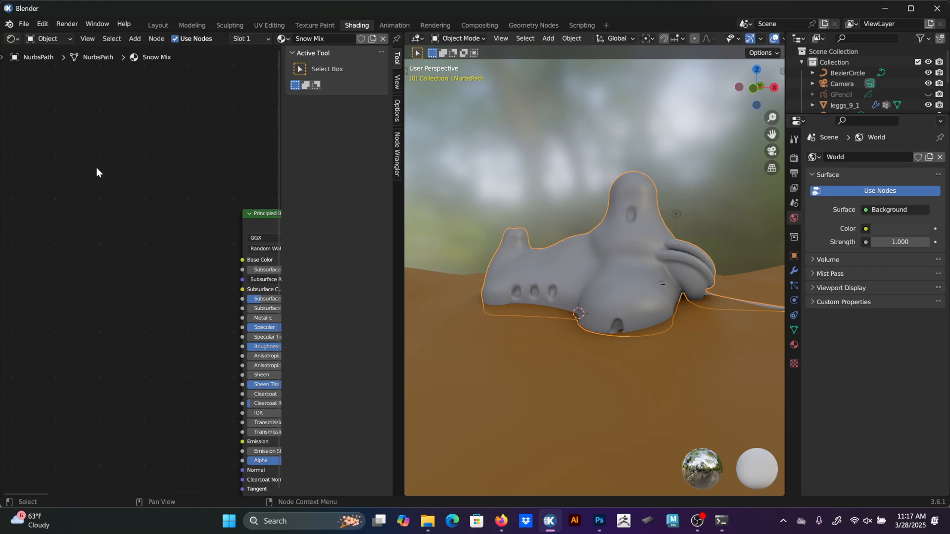
Add an RGB input node to the Snow Mix node tree, above and to the left of the Principled BSDF.
key("F3")
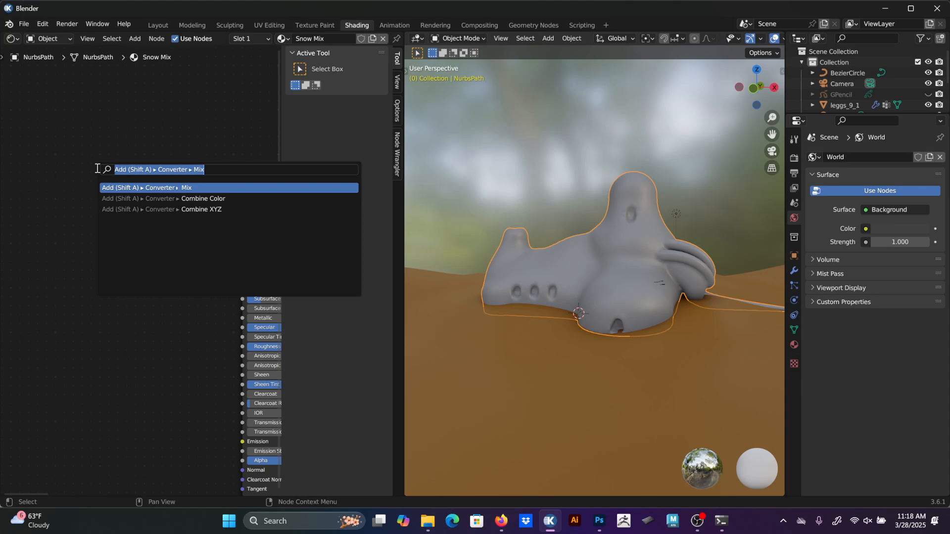
type("rgb")
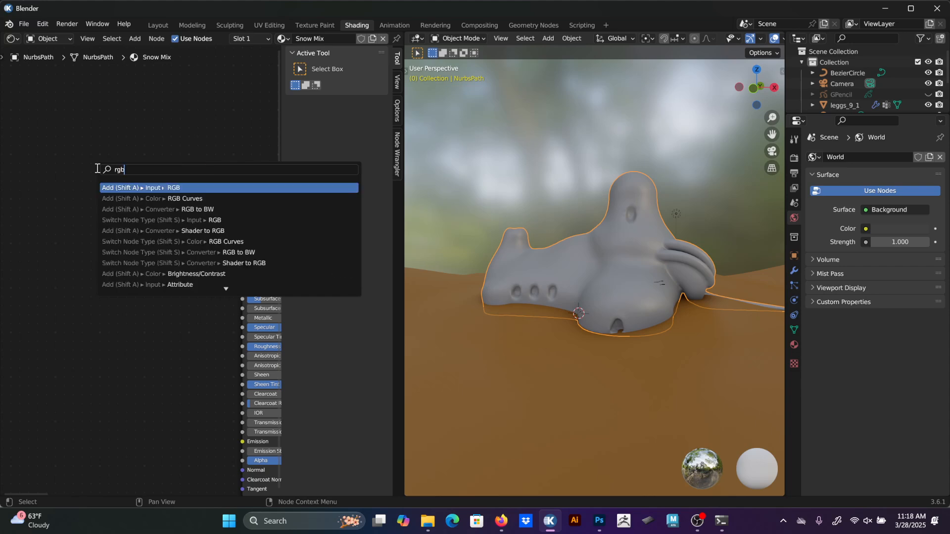
key("Return")
left_click(61, 99)
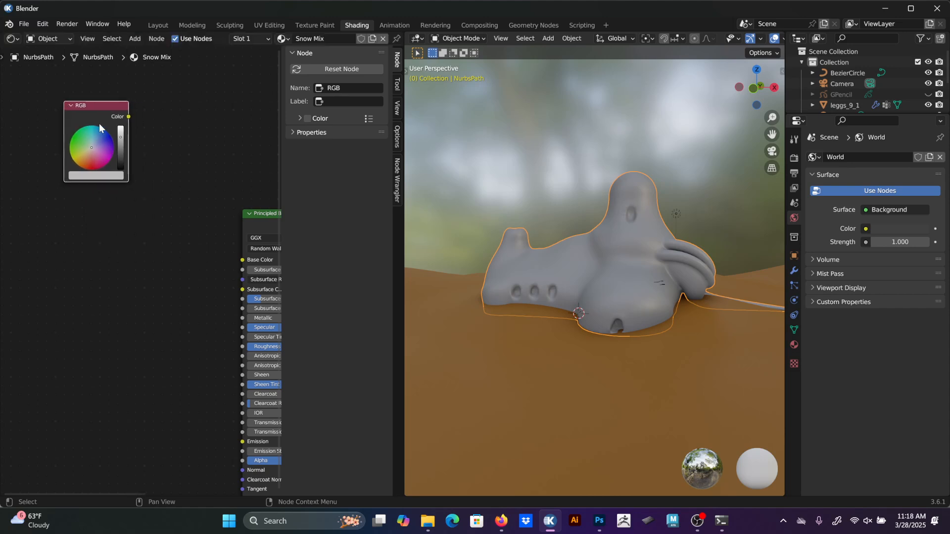
Duplicate the RGB node and stack both RGB nodes vertically to the left of the Principled BSDF, leaving space between.
key("shift+d")
left_click(99, 220)
middle_click_drag(167, 191, 217, 200)
scroll(130, 200, "down", 3)
left_click_drag(209, 141, 118, 289)
left_click_drag(136, 242, 76, 248)
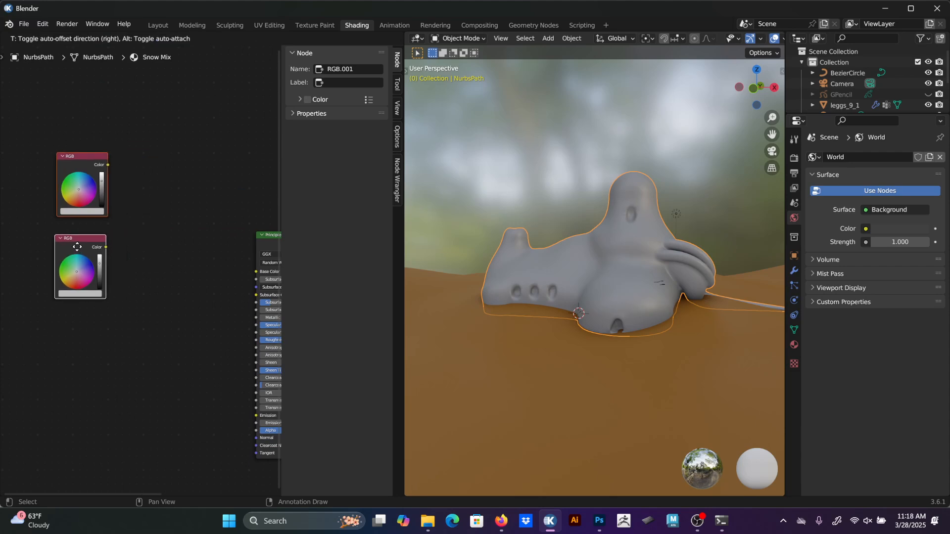
left_click(192, 246)
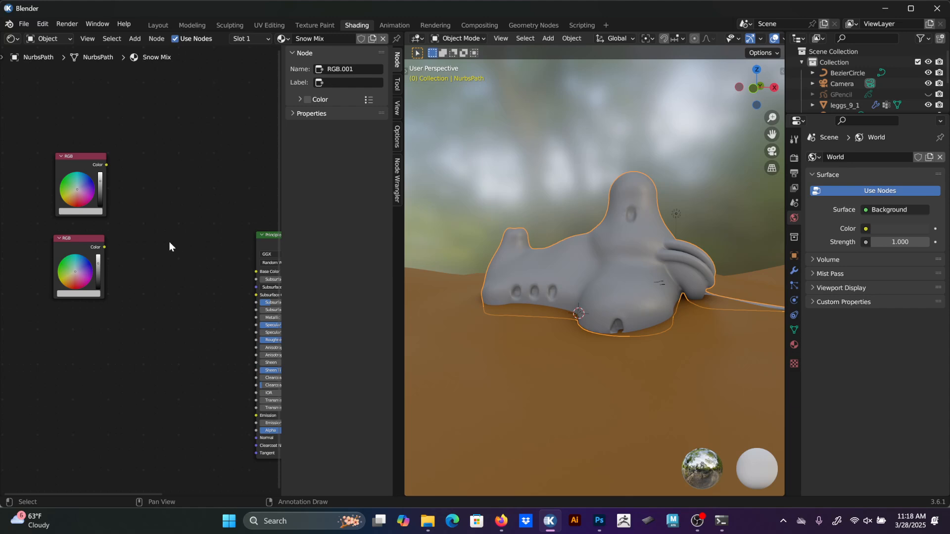
Delete both RGB nodes from the Snow Mix node tree.
middle_click_drag(192, 237, 82, 259)
scroll(82, 263, "down", 4)
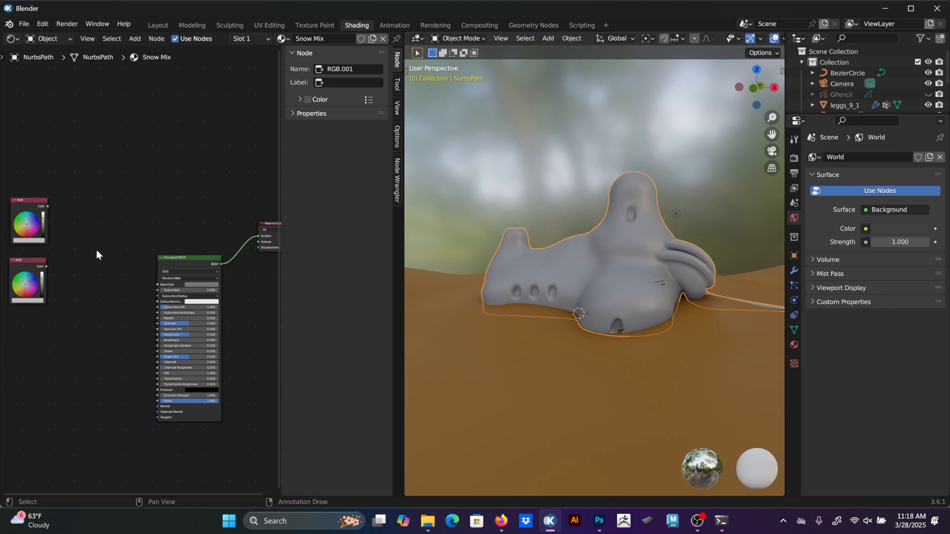
left_click_drag(80, 147, 2, 326)
key("x")
Duplicate the Principled BSDF node and place the copy directly above the original.
middle_click_drag(134, 252, 122, 258)
left_click(157, 269)
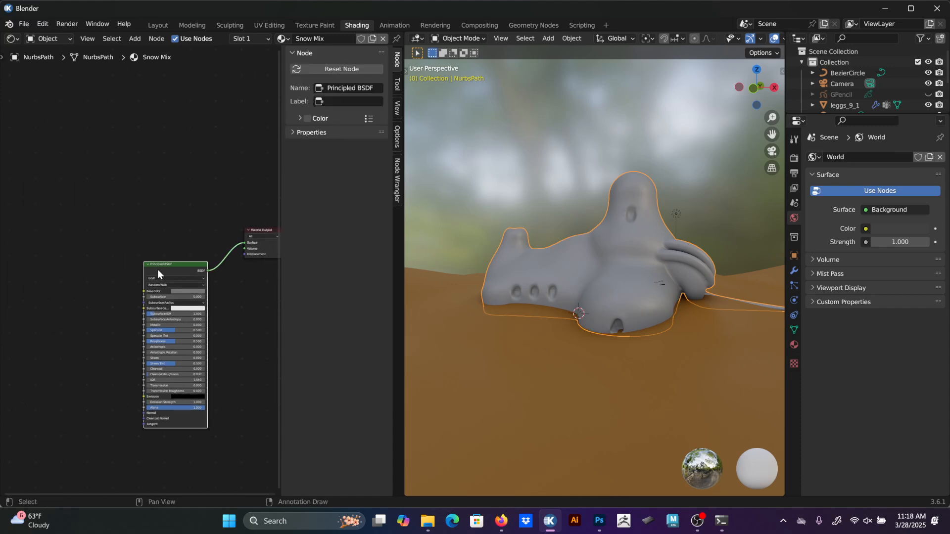
key("shift+d")
left_click(177, 78)
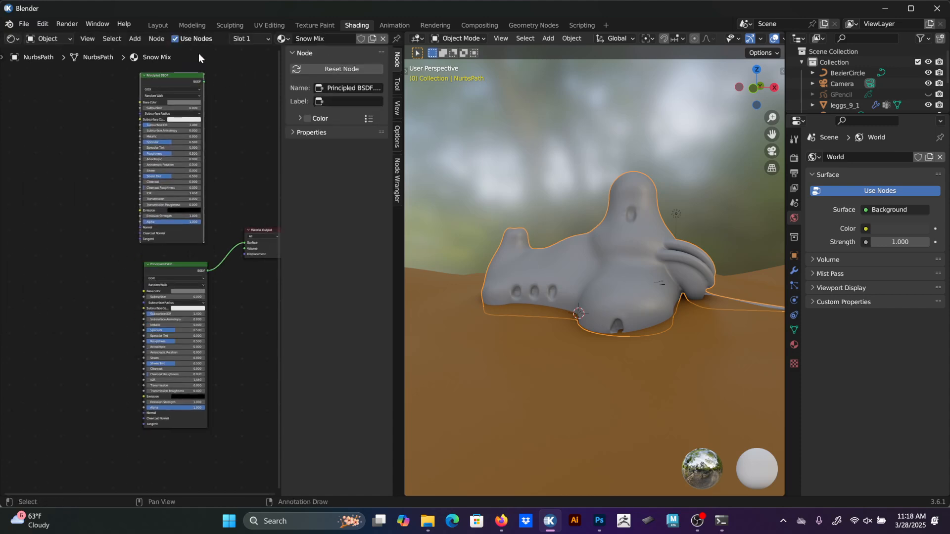
Cut the link between the Principled BSDF and the Material Output, and move the Material Output farther right.
middle_click_drag(241, 299, 167, 317)
right_click_drag(162, 299, 148, 265, "ctrl")
middle_click_drag(173, 210, 193, 200)
left_click_drag(220, 252, 255, 248)
scroll(212, 176, "down", 3)
middle_click_drag(176, 162, 214, 177)
Put each of the two Principled BSDF nodes into its own frame.
left_click(161, 143)
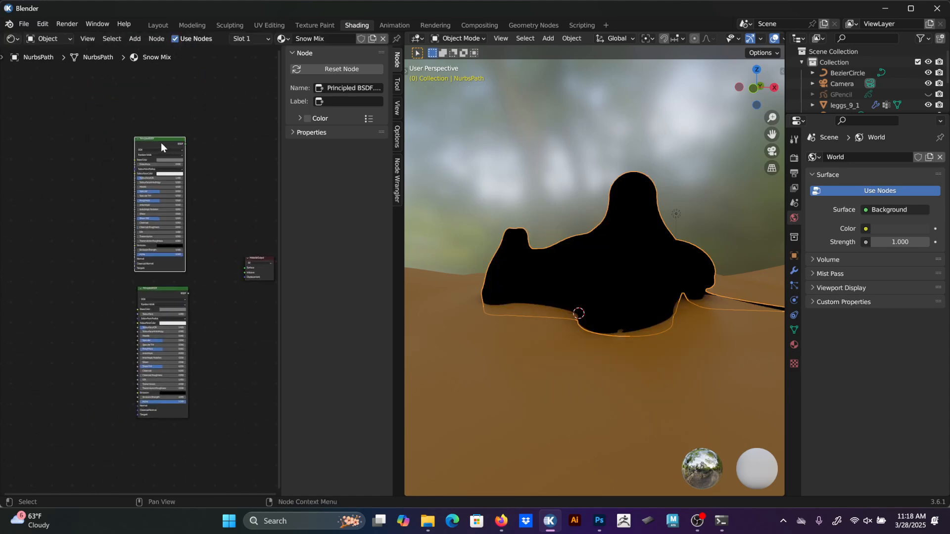
left_click(397, 181)
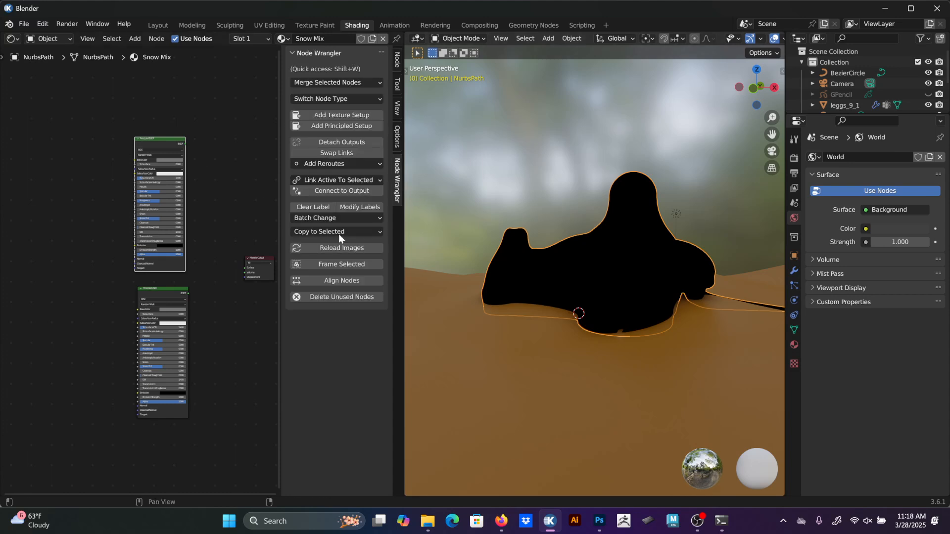
left_click(339, 265)
left_click(176, 263, "shift")
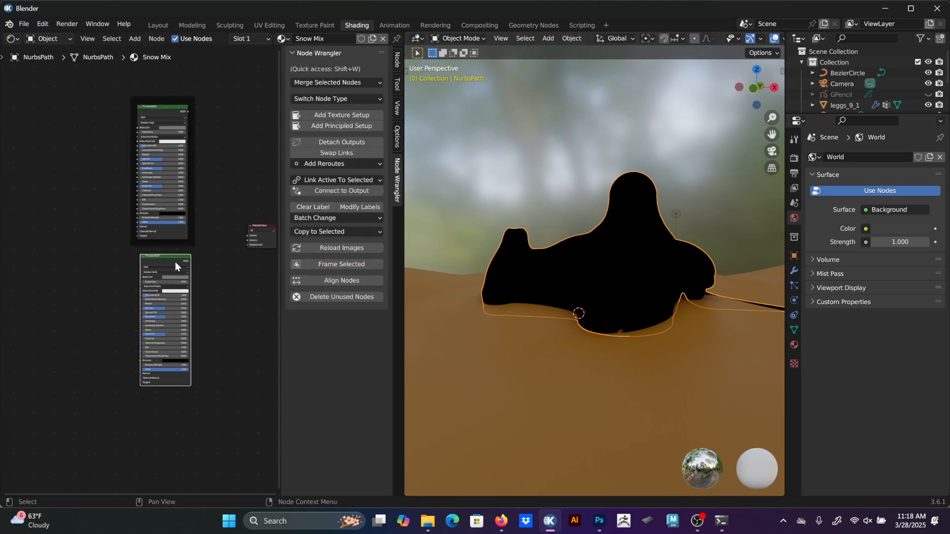
left_click(346, 280)
Label the frame around the upper Principled BSDF SNOW.
left_click(189, 129)
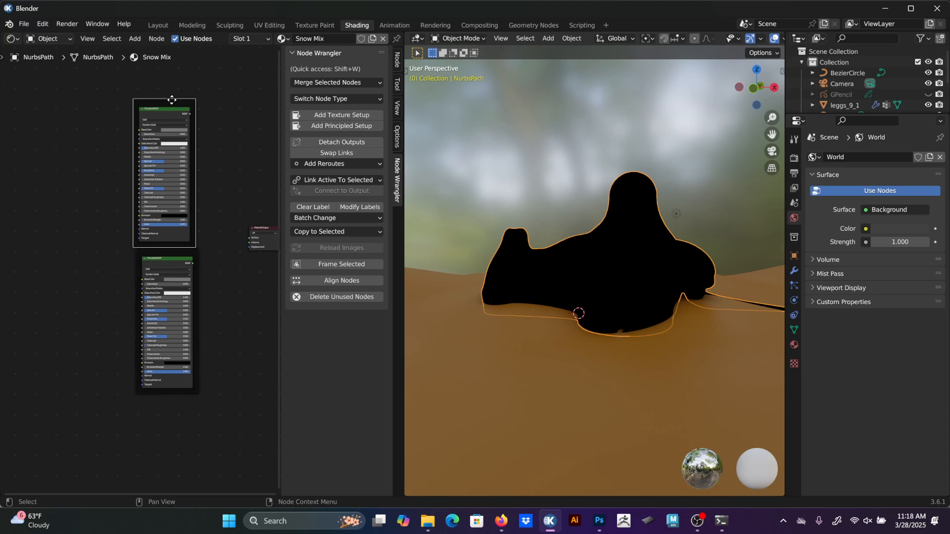
key("F2")
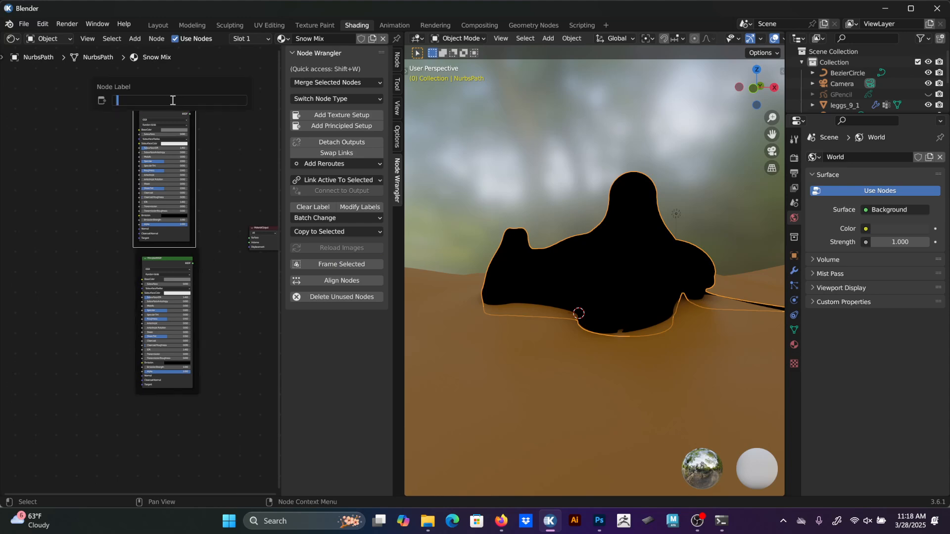
type("SNOW")
key("Return")
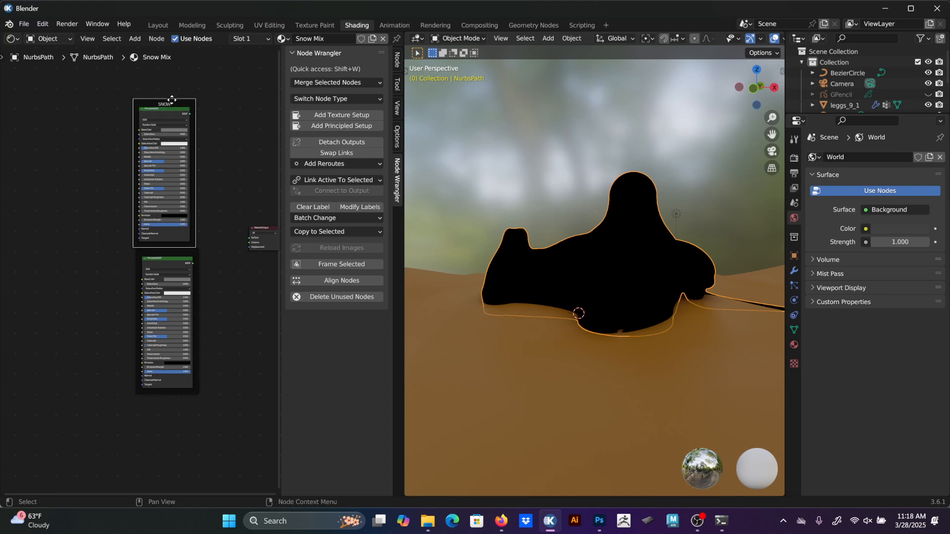
Label the lower frame ROCK and move it down to leave a gap below the SNOW frame.
left_click(163, 252)
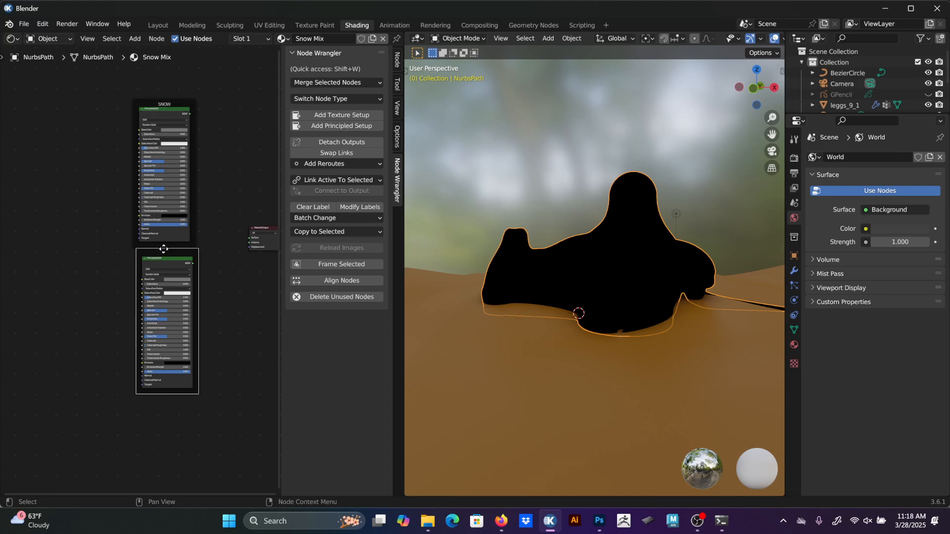
key("F2")
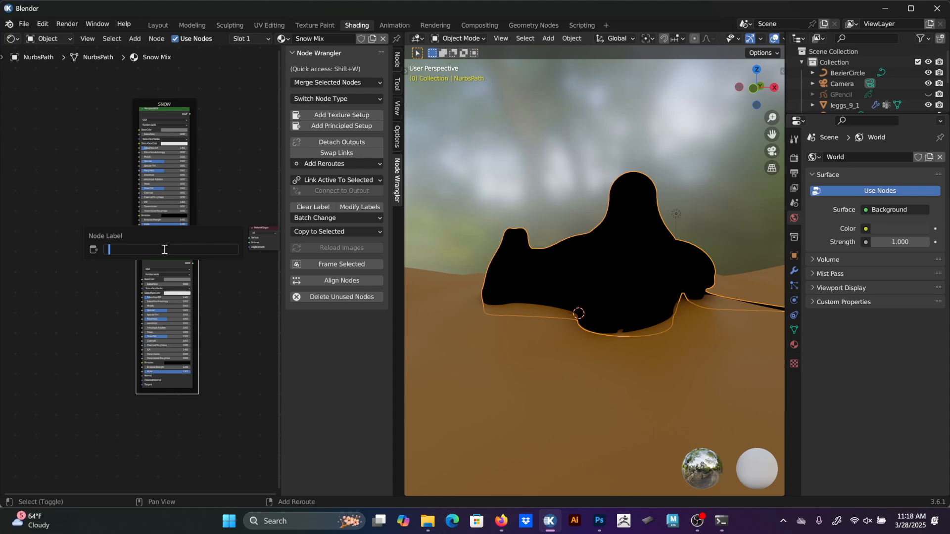
type("R")
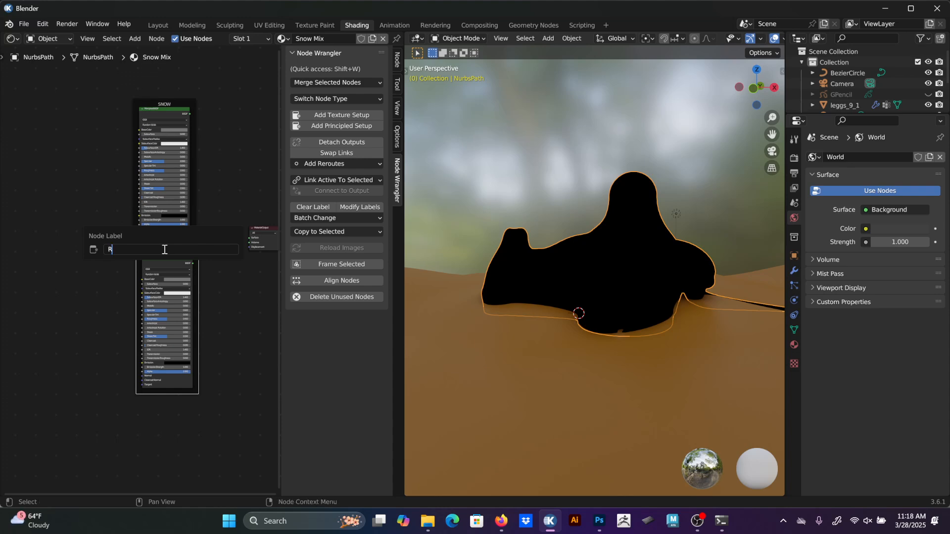
type("R")
key("BackSpace")
type("OCK")
key("Return")
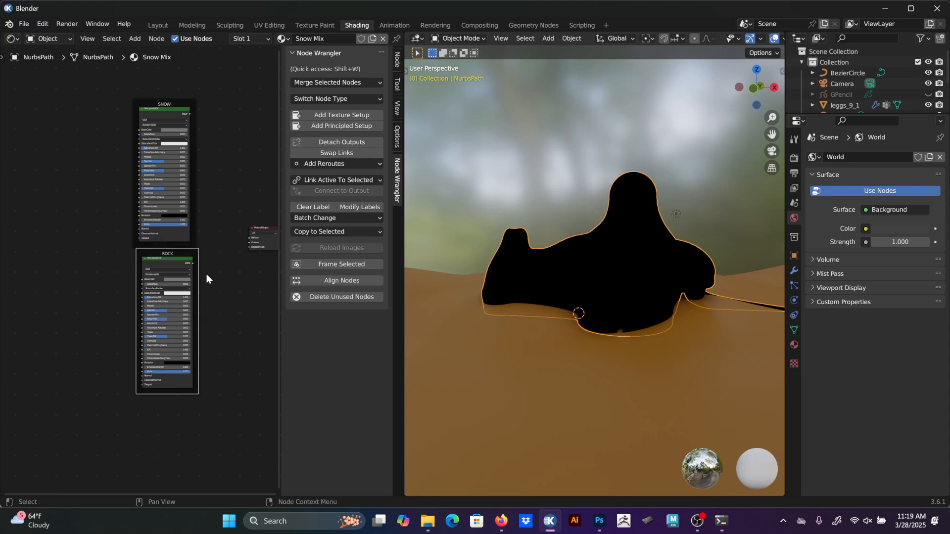
key("g")
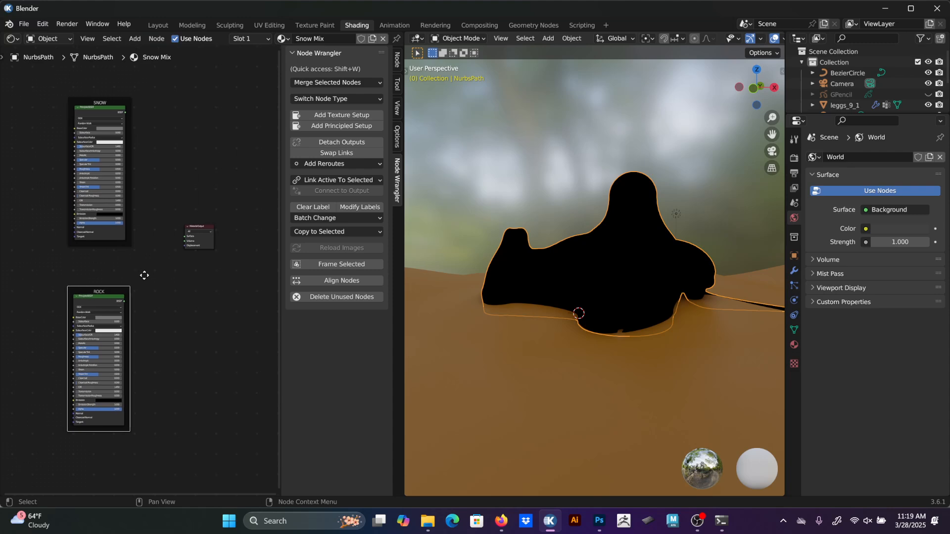
left_click(144, 275)
Add a Mix Shader node to the right of the SNOW frame and place the Material Output to its right.
left_click(171, 194)
key("F3")
type("mis")
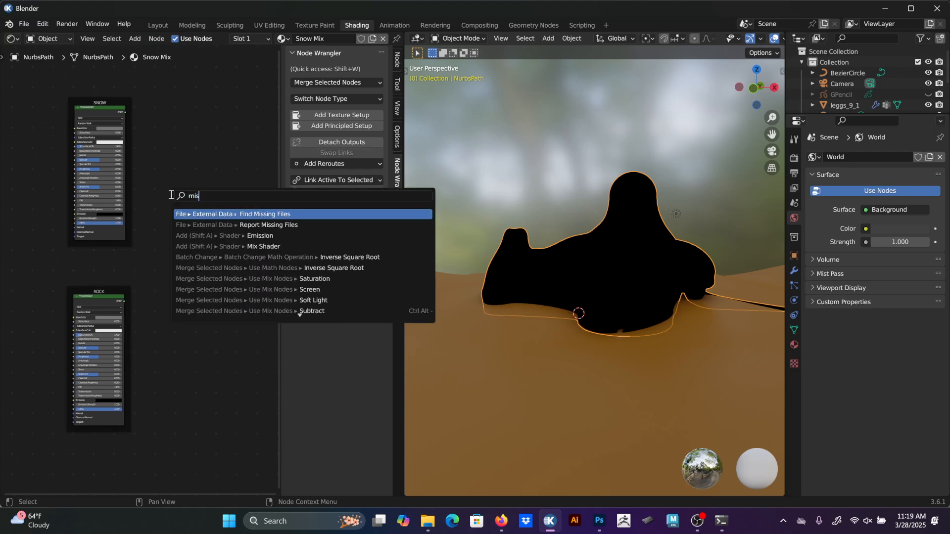
key("BackSpace")
type("x")
key("Down")
key("Down")
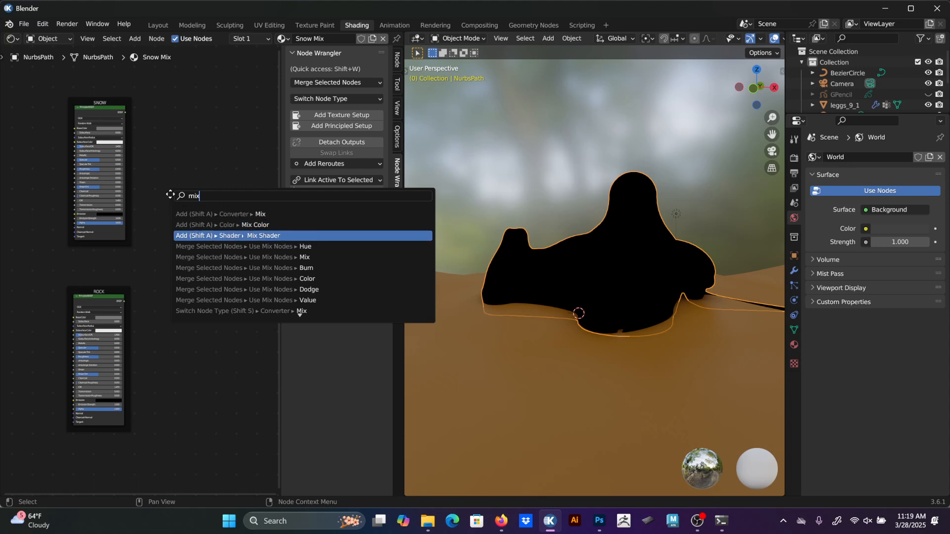
key("Return")
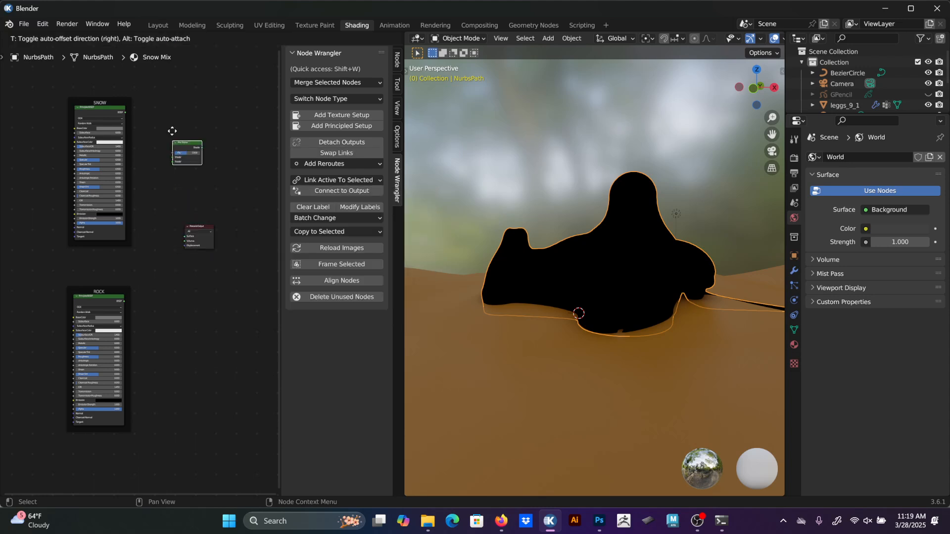
left_click(167, 96)
middle_click_drag(200, 205, 154, 254)
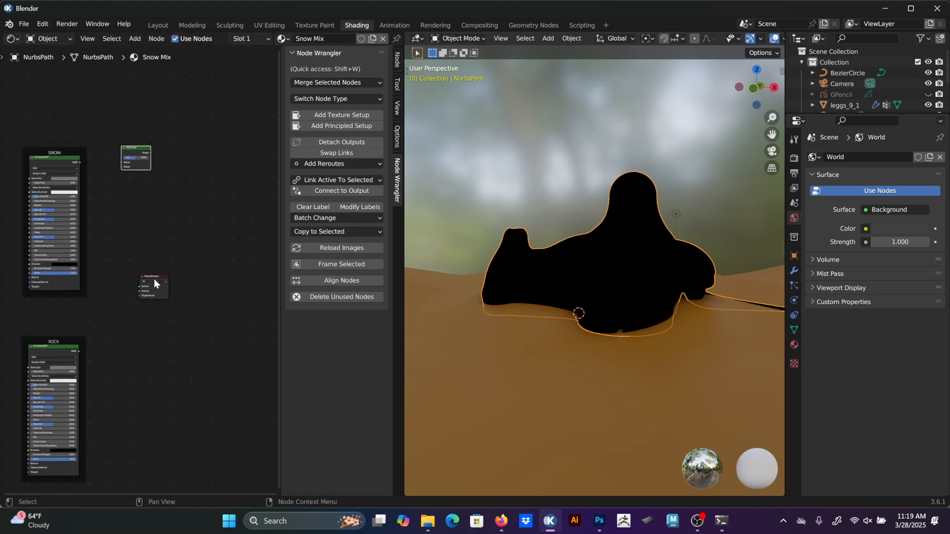
left_click_drag(154, 279, 250, 193)
Connect the SNOW and ROCK BSDF outputs to the Mix Shader's two shader inputs, and its output to the Material Output's Surface.
scroll(76, 154, "up", 2)
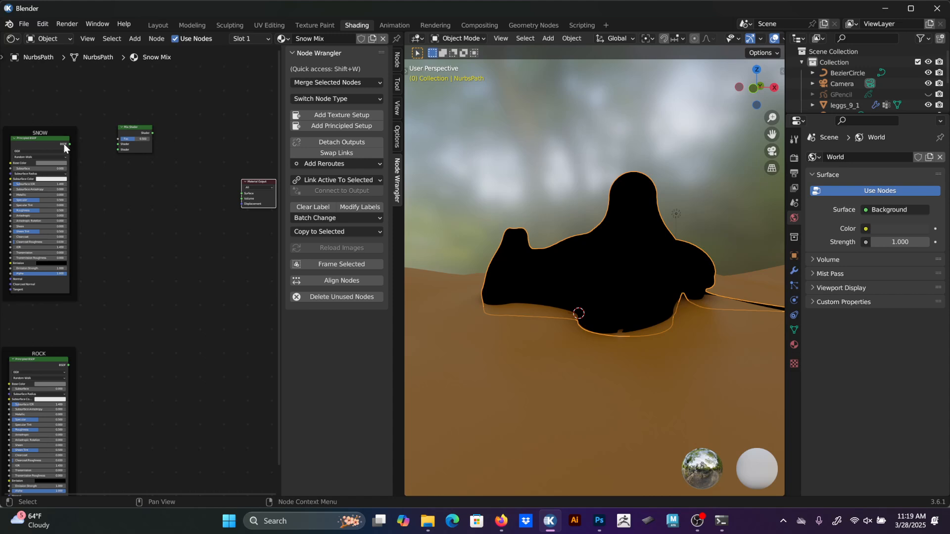
left_click_drag(70, 144, 118, 145)
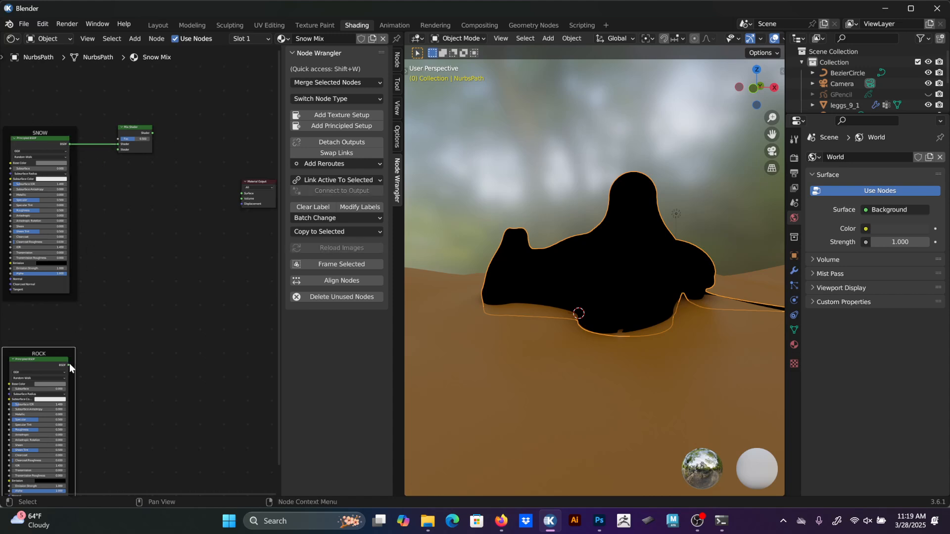
left_click_drag(68, 365, 121, 151)
middle_click_drag(123, 185, 151, 251)
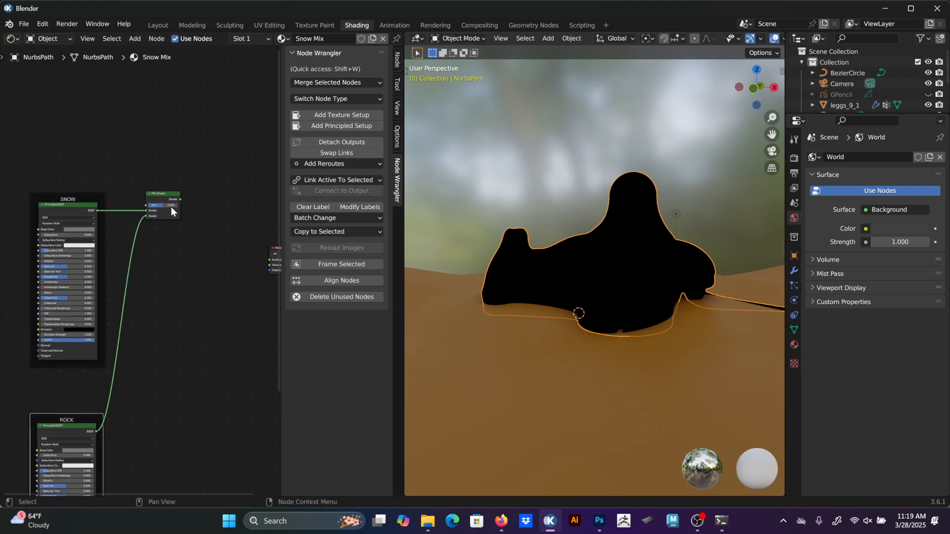
mouse_move(178, 199)
left_mouse_down()
mouse_move(262, 259)
mouse_move(251, 257)
left_mouse_up()
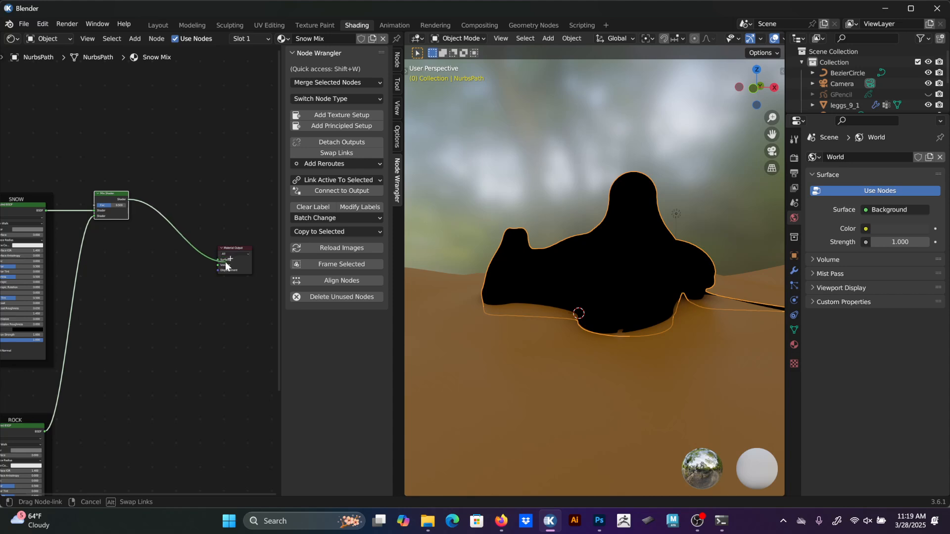
Set the Base Color of the SNOW Principled BSDF to teal.
middle_click_drag(137, 289, 194, 276)
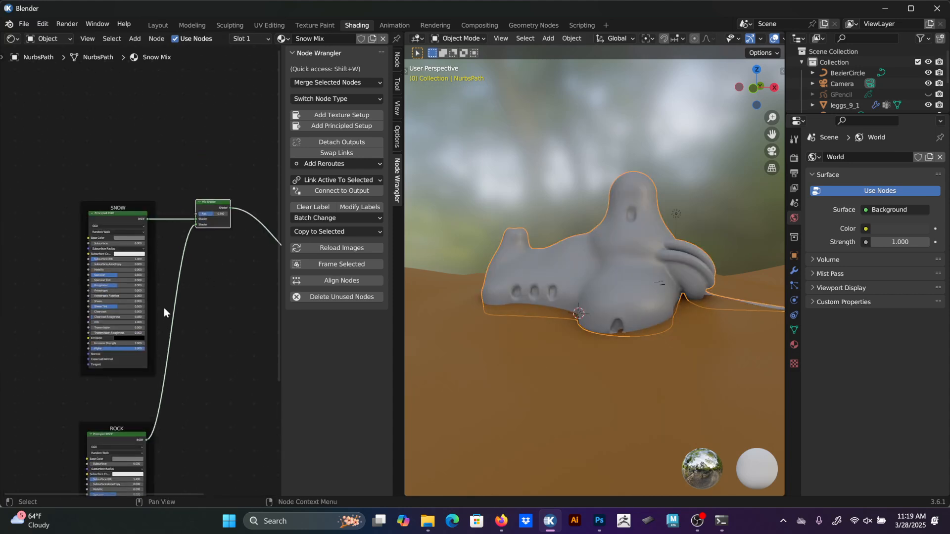
scroll(149, 262, "up", 4)
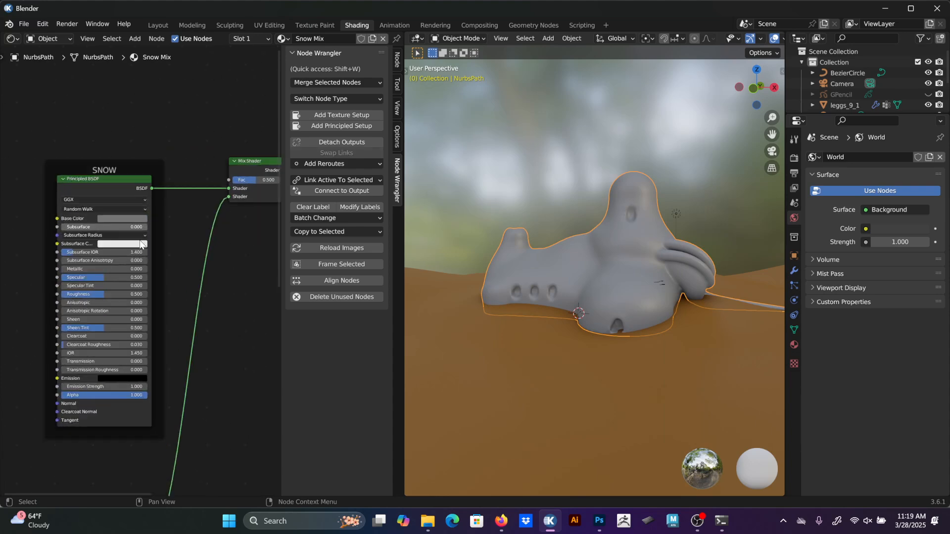
left_click(118, 200)
left_click(140, 96)
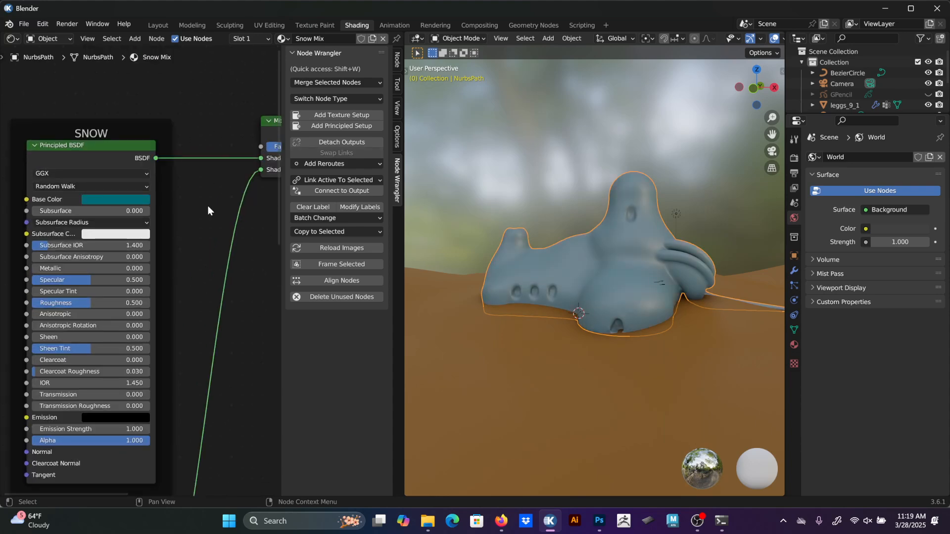
Set the Base Color of the ROCK Principled BSDF to dark red.
scroll(208, 360, "down", 3)
scroll(189, 212, "down", 4, "shift")
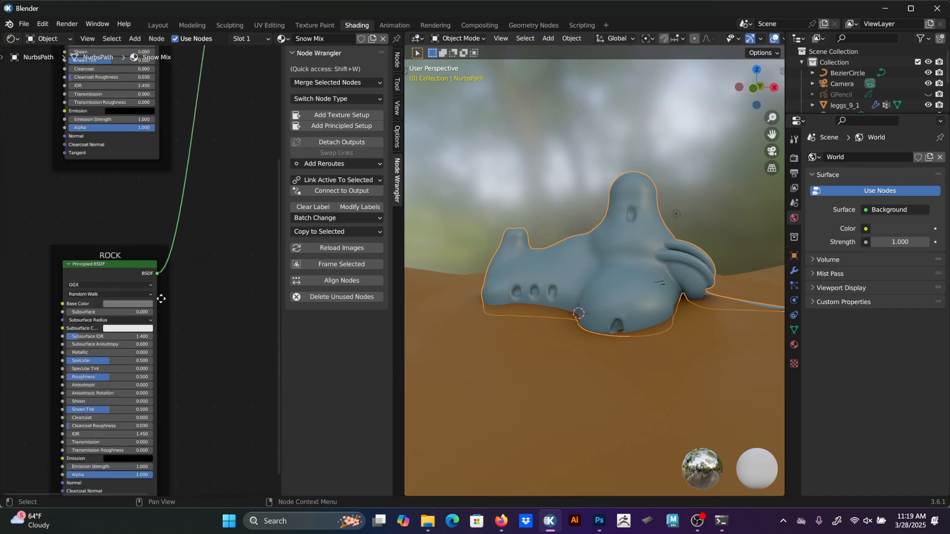
left_click(131, 303)
left_click(137, 246)
Try different Fac values on the Mix Shader to preview the blend between the SNOW and ROCK colors.
middle_click_drag(219, 168, 191, 396)
scroll(214, 252, "up", 3)
scroll(213, 252, "up", 2)
mouse_move(228, 213)
left_mouse_down()
mouse_move(192, 213)
mouse_move(277, 207)
mouse_move(211, 206)
left_mouse_up()
mouse_move(260, 207)
left_mouse_down()
mouse_move(277, 207)
mouse_move(242, 207)
left_mouse_up()
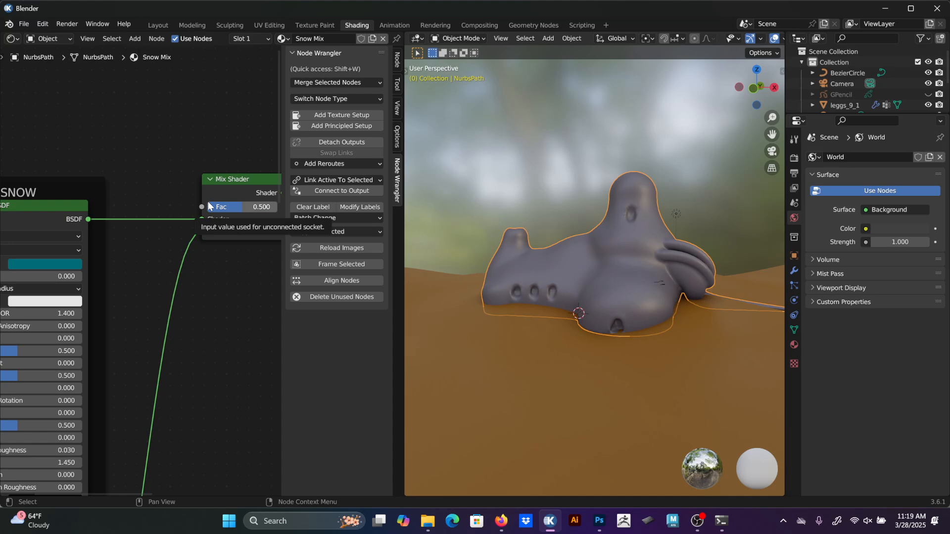
scroll(148, 239, "down", 2)
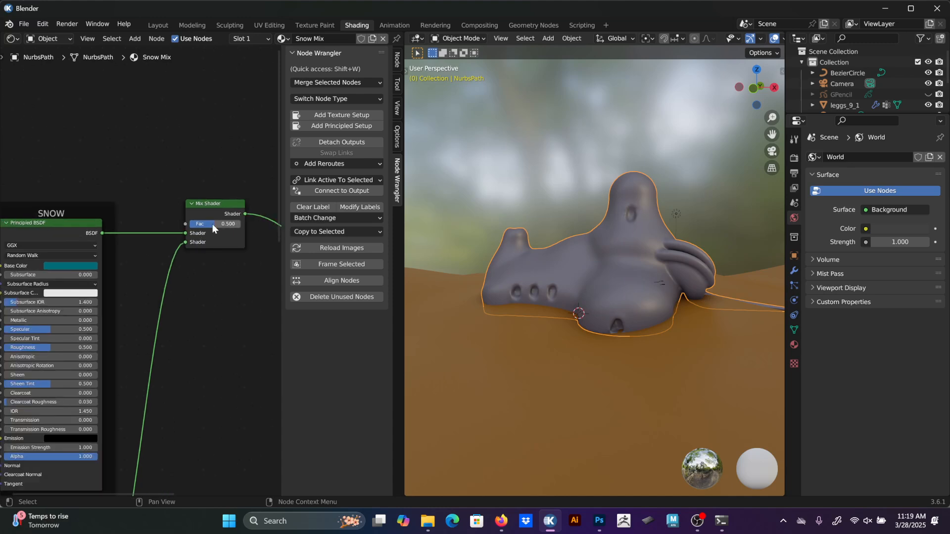
scroll(212, 224, "down", 3)
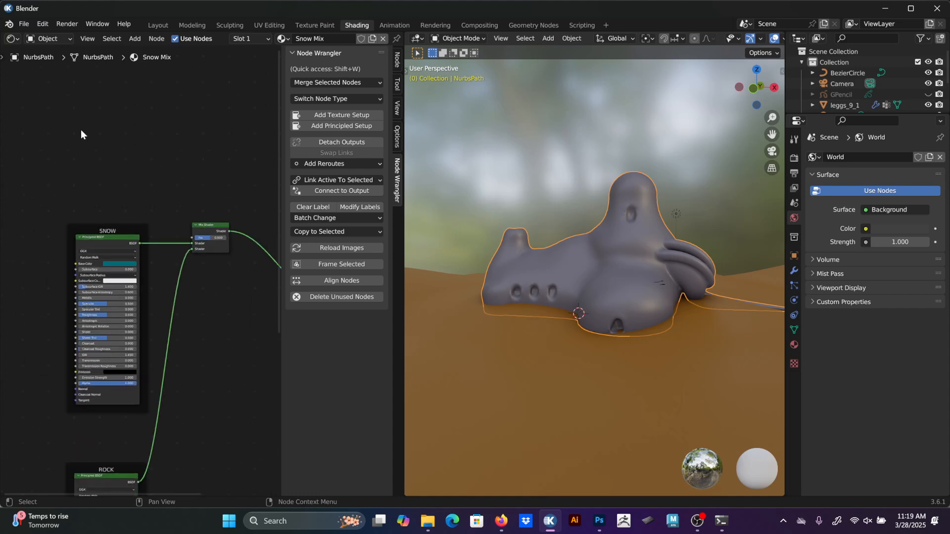
middle_click_drag(82, 129, 134, 163)
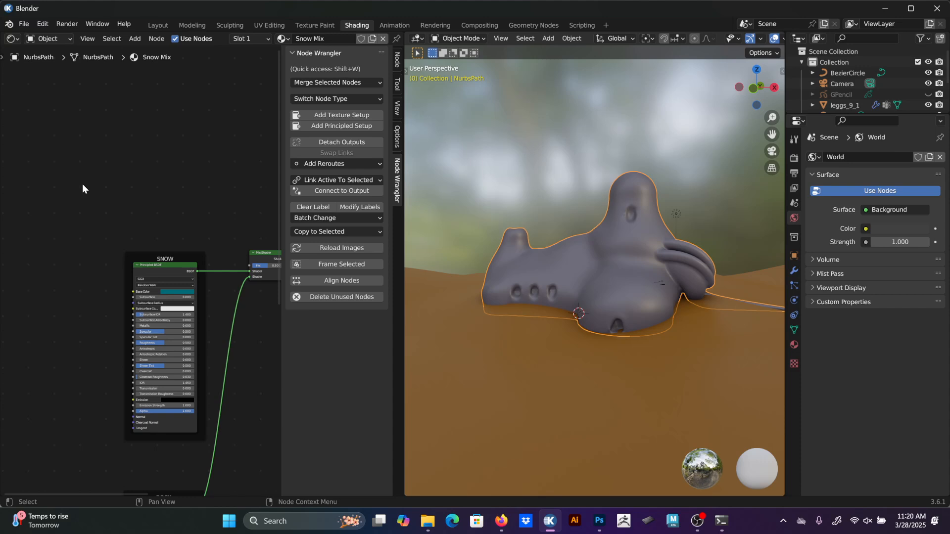
key("F3")
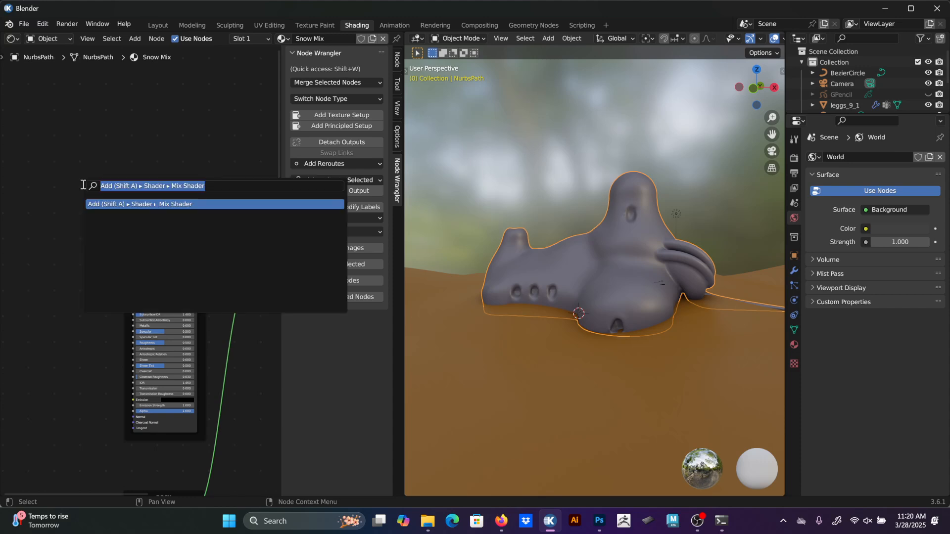
left_click(49, 198)
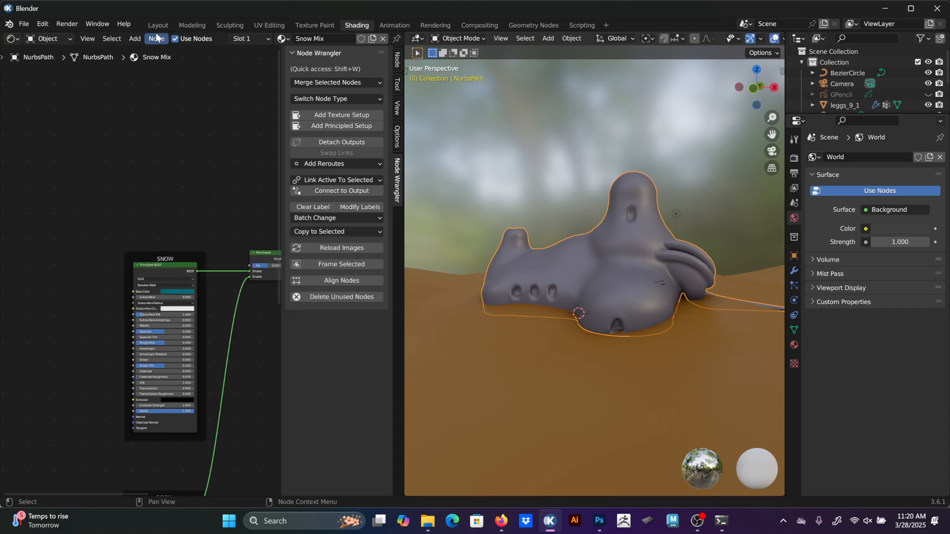
mouse_move(141, 39)
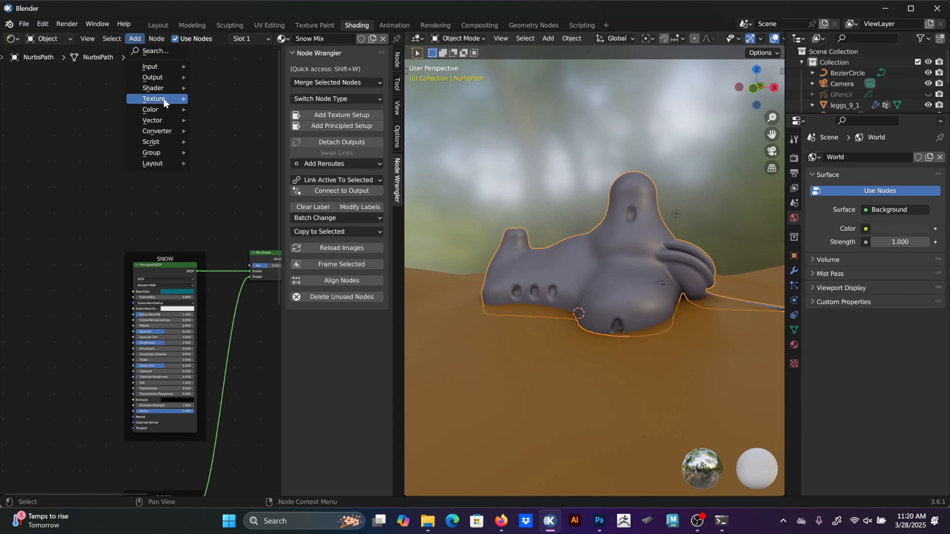
mouse_move(169, 117)
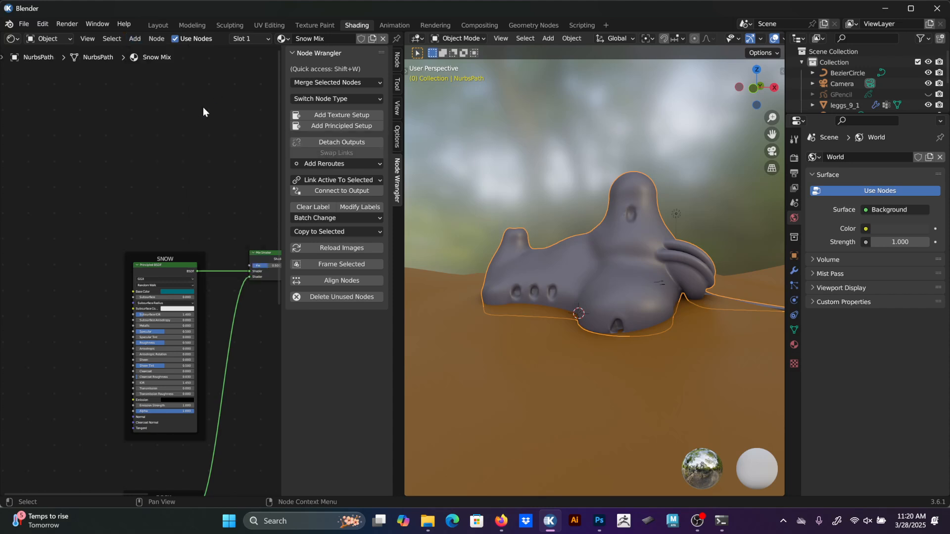
Add a Texture Coordinate, Mapping and Image Texture setup with Node Wrangler and cut its link to the shader node.
scroll(141, 226, "down", 2)
middle_click_drag(141, 227, 218, 122)
left_click(182, 244)
key("ctrl+t")
scroll(219, 122, "down", 1)
mouse_move(147, 221)
left_mouse_down()
mouse_move(16, 372)
mouse_move(96, 251)
left_mouse_up()
right_click_drag(137, 177, 135, 302, "ctrl")
Select the Texture Coordinate, Mapping and Image Texture nodes and move them above and to the left of the SNOW frame.
middle_click_drag(129, 340, 195, 321)
left_click_drag(206, 234, 61, 350)
left_click_drag(149, 320, 264, 160)
middle_click_drag(240, 253, 109, 297)
scroll(184, 282, "up", 1)
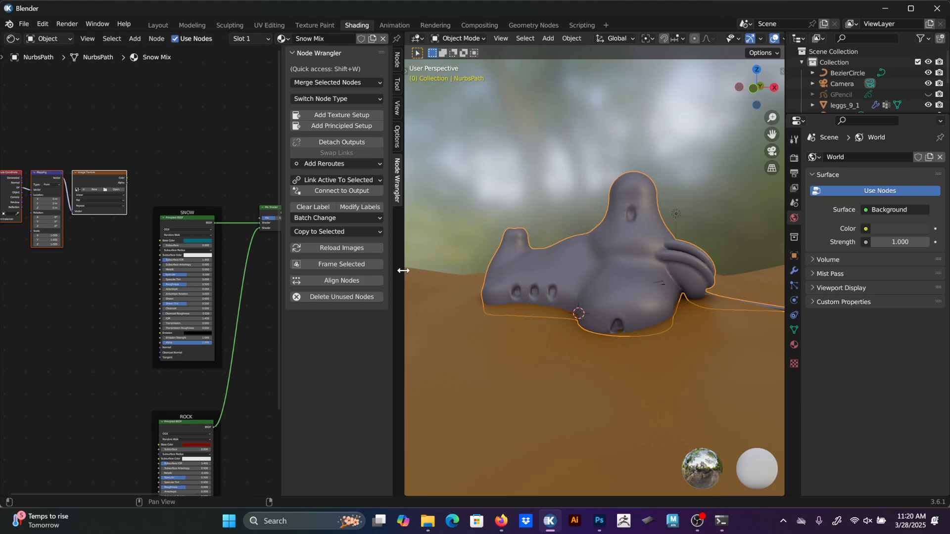
Widen the node editor and delete the Image Texture node from the texture setup.
left_click_drag(404, 271, 493, 270)
scroll(186, 159, "up", 3)
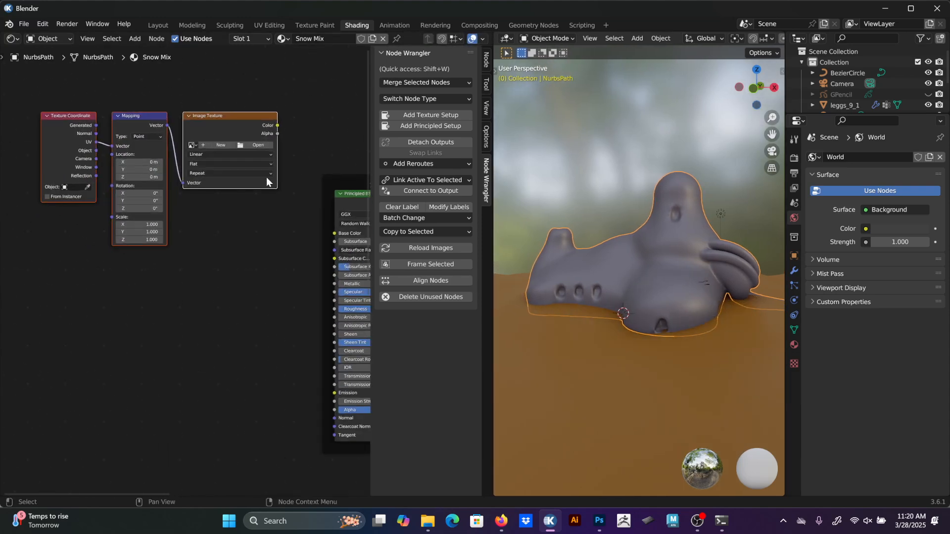
middle_click_drag(266, 181, 237, 244)
left_click(209, 174)
key("x")
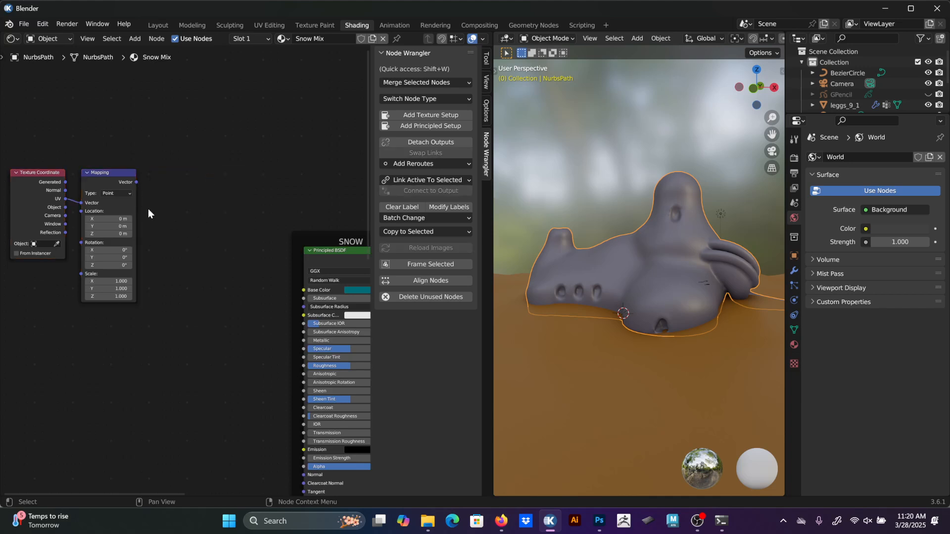
Set the Mapping node aside, cut its link from the Texture Coordinate node, and move the Texture Coordinate node below it.
middle_click_drag(148, 210, 190, 200)
left_click_drag(167, 167, 226, 83)
right_click_drag(141, 124, 149, 242, "ctrl")
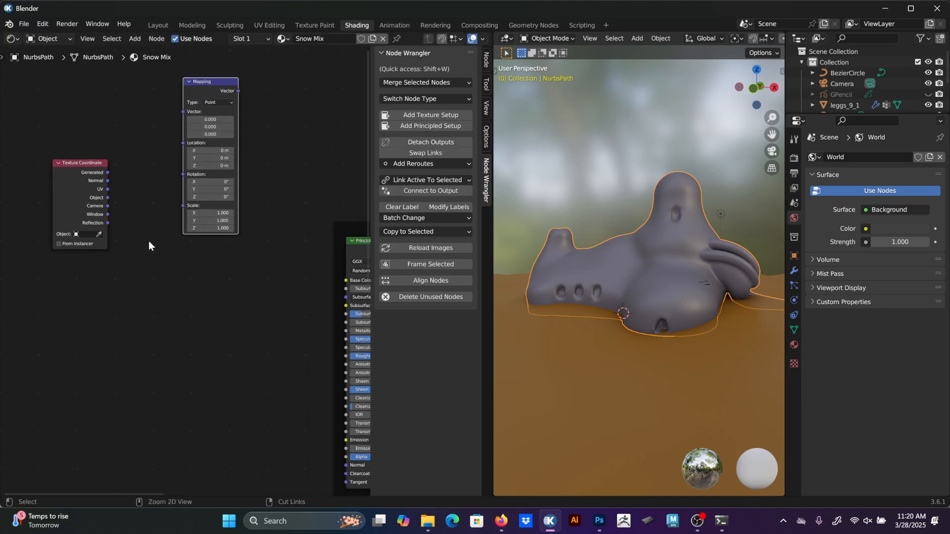
middle_click_drag(148, 241, 134, 252)
left_click_drag(70, 202, 33, 265)
middle_click_drag(101, 286, 147, 311)
scroll(121, 304, "down", 1)
scroll(85, 292, "down", 1)
Preview the Texture Coordinate's Generated output on the mesh and insert a Separate XYZ node after it.
left_click(60, 281, "ctrl+shift")
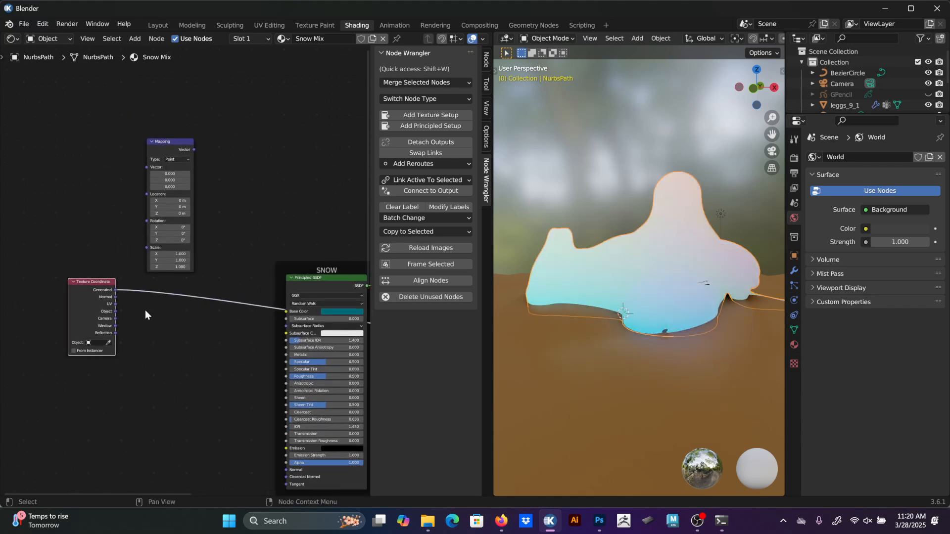
left_click(145, 313)
key("shift+a")
type("seper")
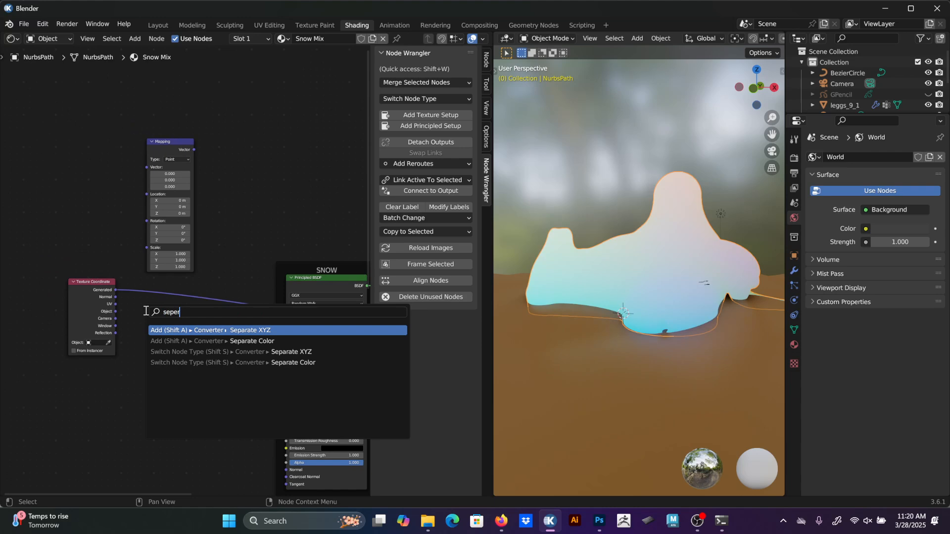
key("Return")
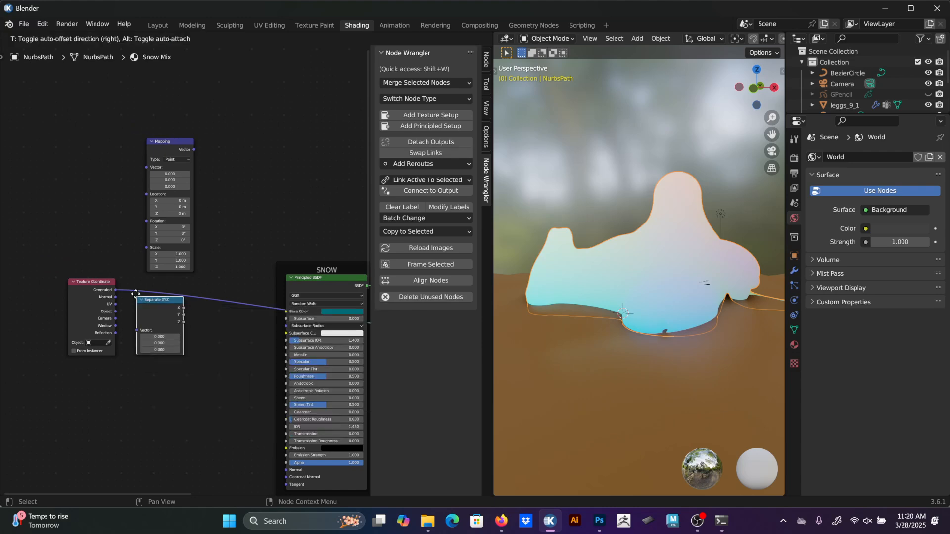
left_click(180, 319)
scroll(187, 334, "up", 2)
mouse_move(253, 370)
middle_mouse_down()
mouse_move(231, 355)
mouse_move(214, 382)
mouse_move(236, 368)
middle_mouse_up()
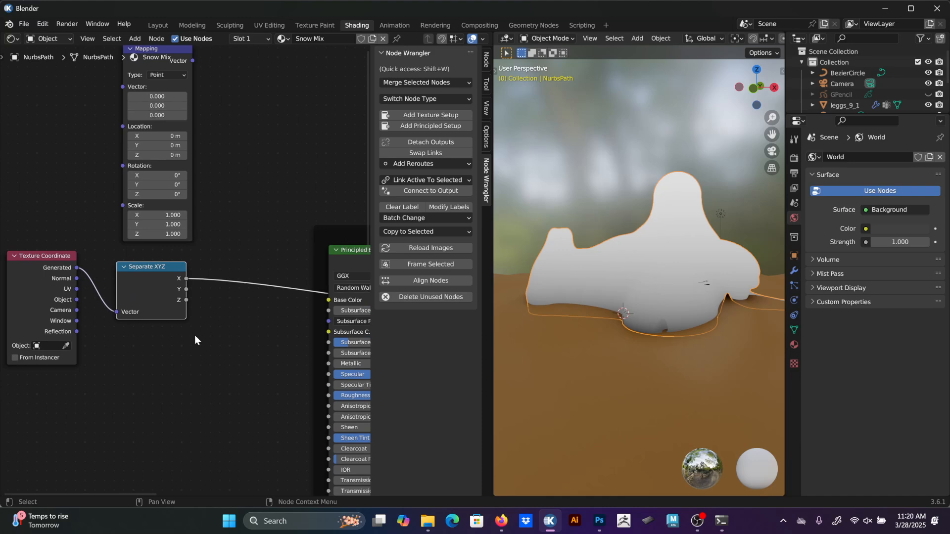
Isolate the building in local view and inspect the Separate XYZ outputs previewed on it from different angles.
scroll(194, 336, "down", 1)
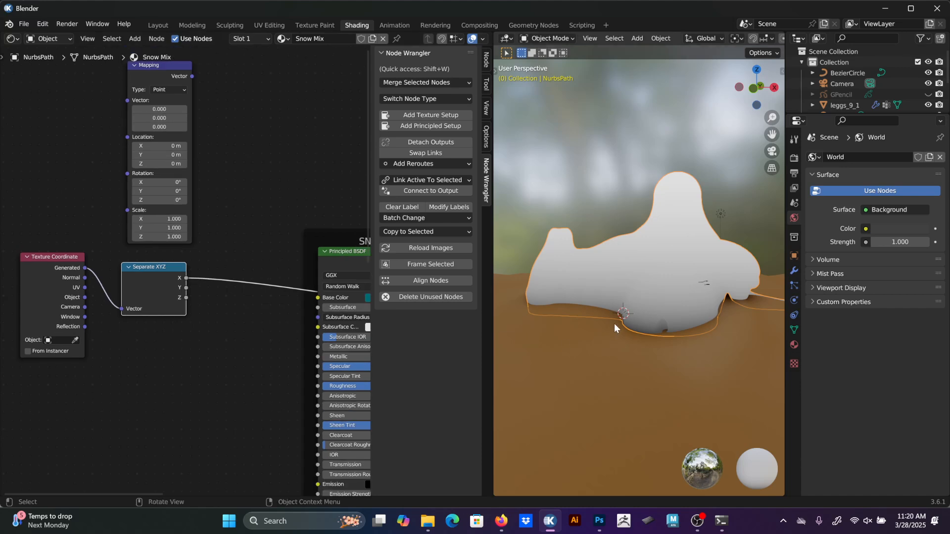
middle_click_drag(613, 322, 580, 324)
key("slash")
scroll(625, 281, "up", 3)
middle_click_drag(594, 292, 650, 311)
middle_click_drag(230, 314, 173, 311)
scroll(149, 306, "down", 4)
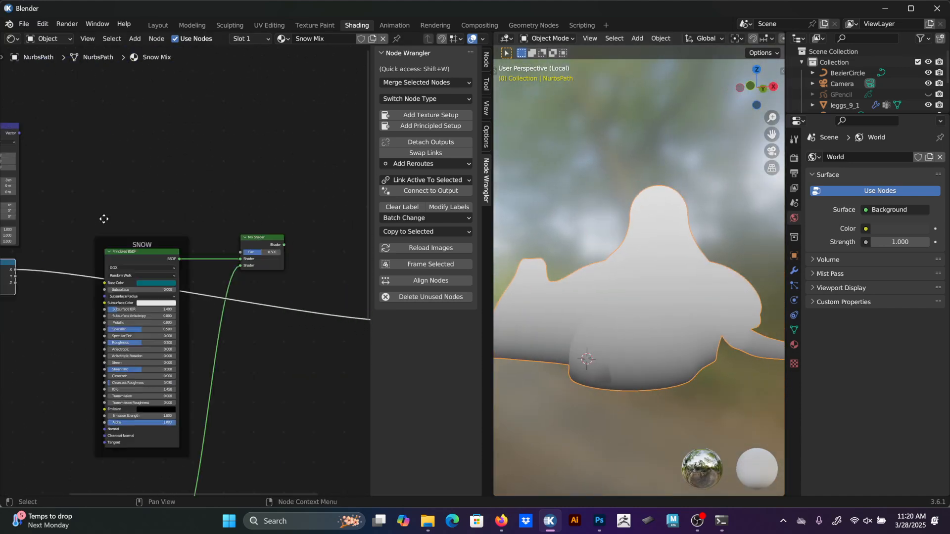
middle_click_drag(169, 245, 254, 233)
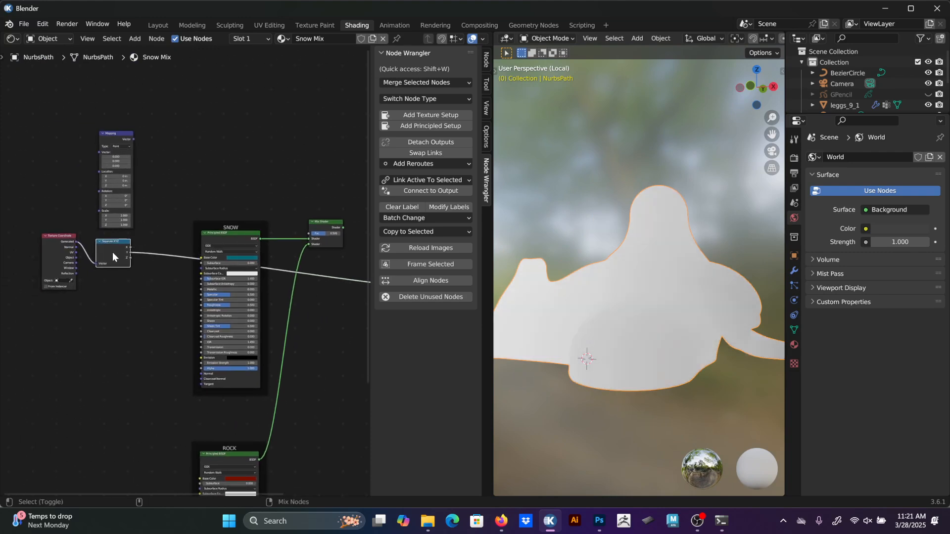
middle_click_drag(524, 302, 755, 300)
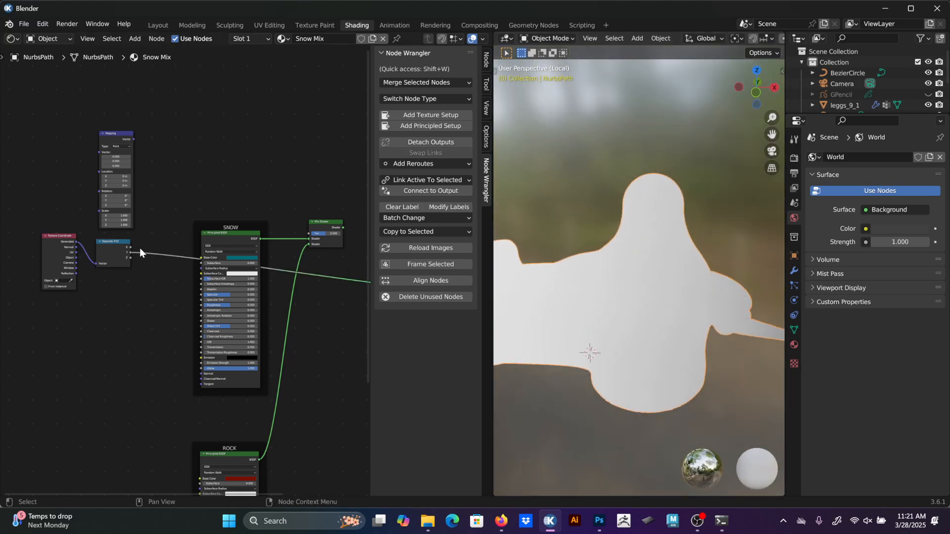
Insert a Color Ramp node on the link leaving the Separate XYZ node.
key("F3")
type("color")
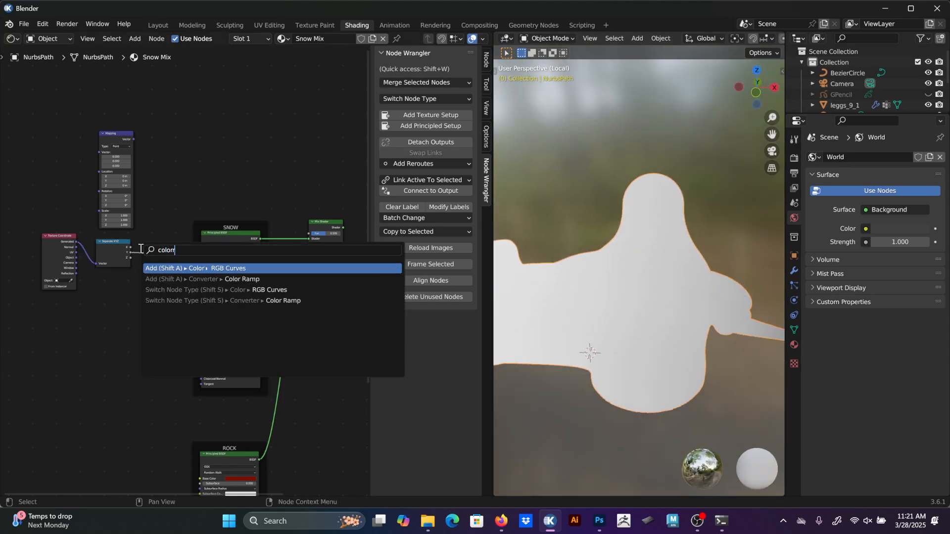
key("Down")
key("Return")
left_click(148, 249)
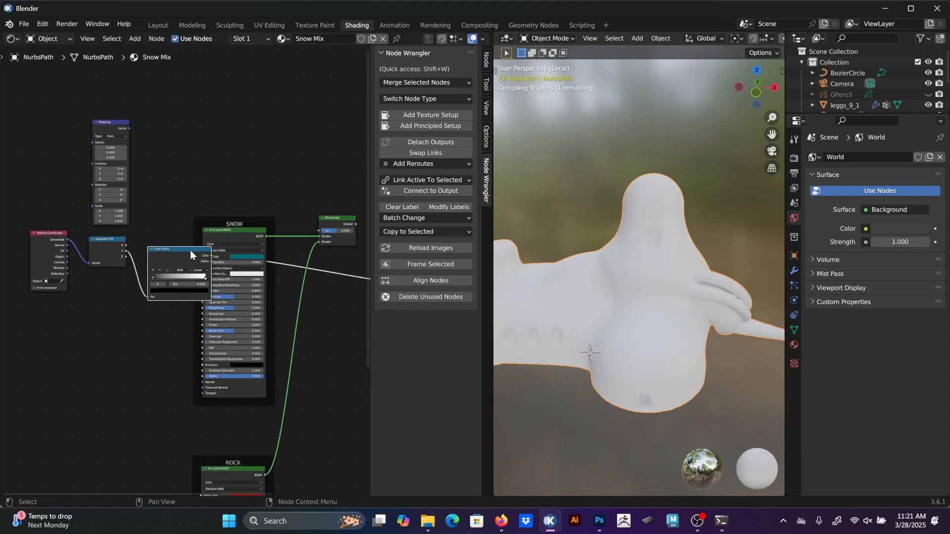
Move the Color Ramp closer to the Separate XYZ node and set its black stop to position 0.767.
scroll(190, 250, "up", 3)
left_click_drag(133, 281, 200, 287)
middle_click_drag(145, 162, 130, 136)
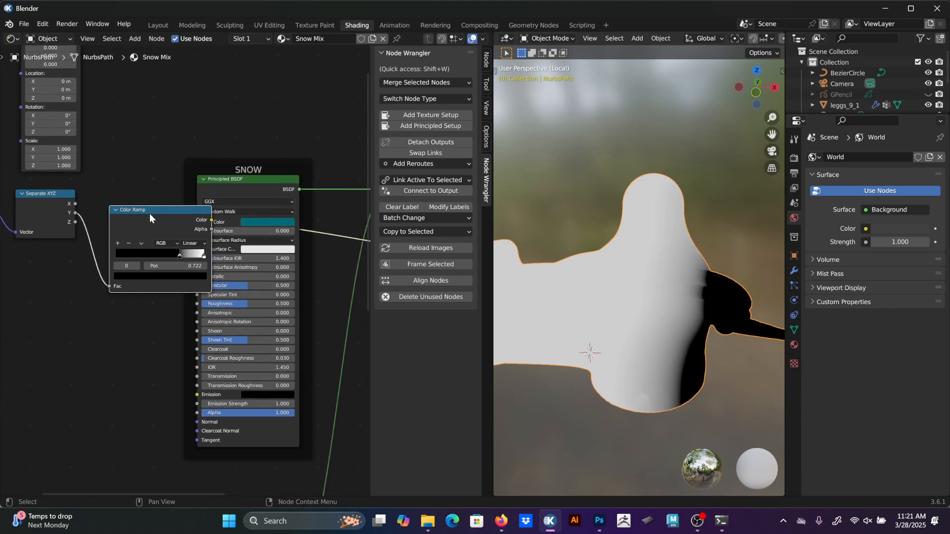
left_click_drag(149, 213, 129, 187)
left_click_drag(159, 229, 134, 228)
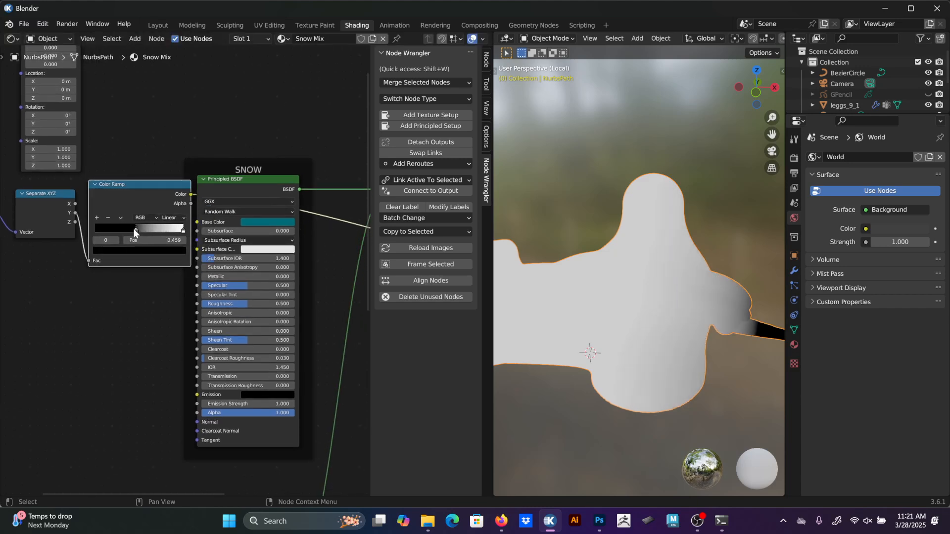
left_click(180, 228)
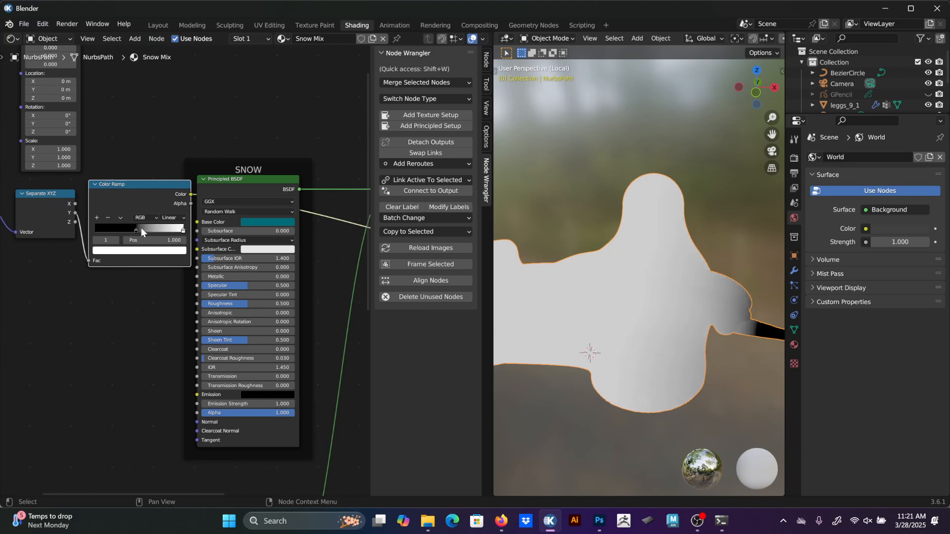
left_click_drag(134, 227, 164, 228)
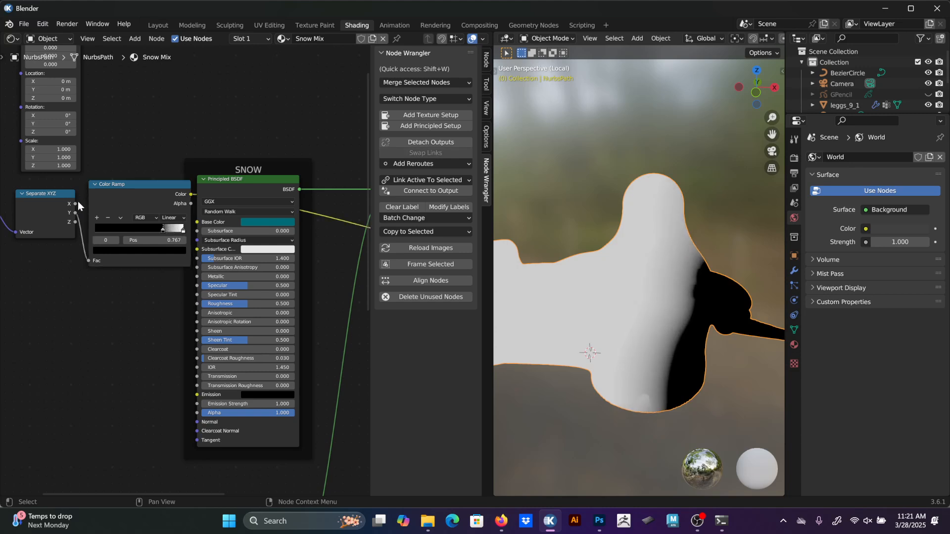
Compare the X and Z outputs of Separate XYZ in the Color Ramp's Fac and keep X connected.
left_click_drag(76, 204, 89, 260)
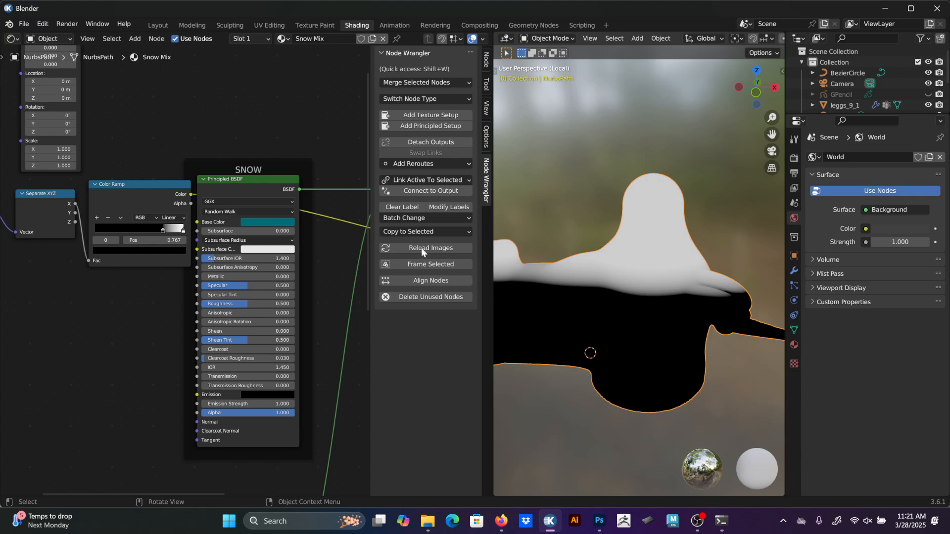
left_click_drag(75, 222, 92, 259)
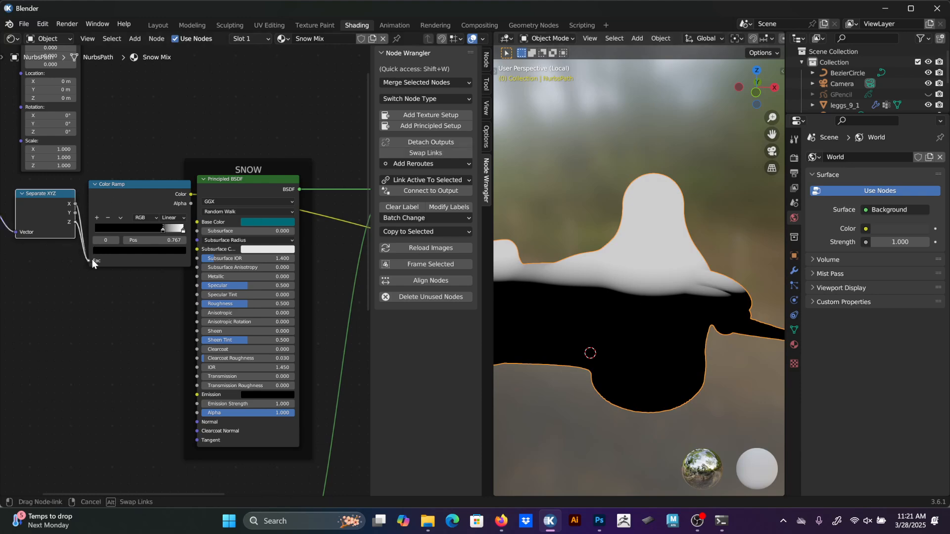
middle_click_drag(669, 360, 592, 360)
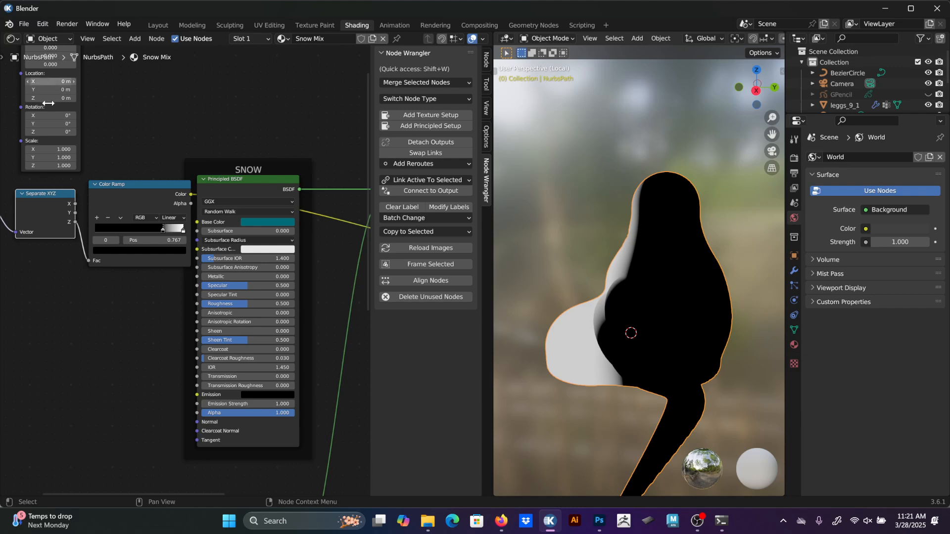
left_click_drag(73, 204, 88, 261)
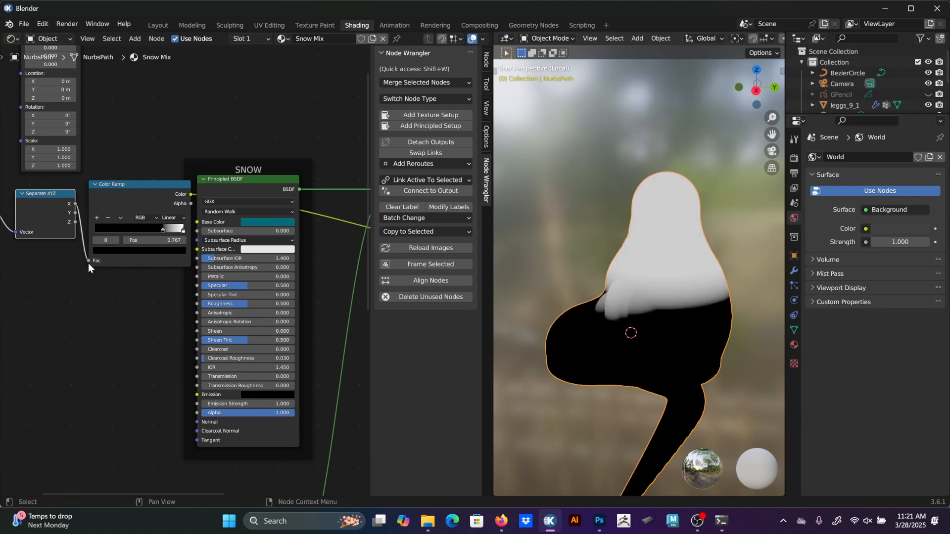
mouse_move(622, 365)
middle_mouse_down()
mouse_move(684, 371)
mouse_move(619, 372)
middle_mouse_up()
Connect the Texture Coordinate's Normal output to the Separate XYZ Vector and move both nodes away from the Color Ramp.
middle_click_drag(137, 297, 171, 338)
scroll(171, 339, "down", 4)
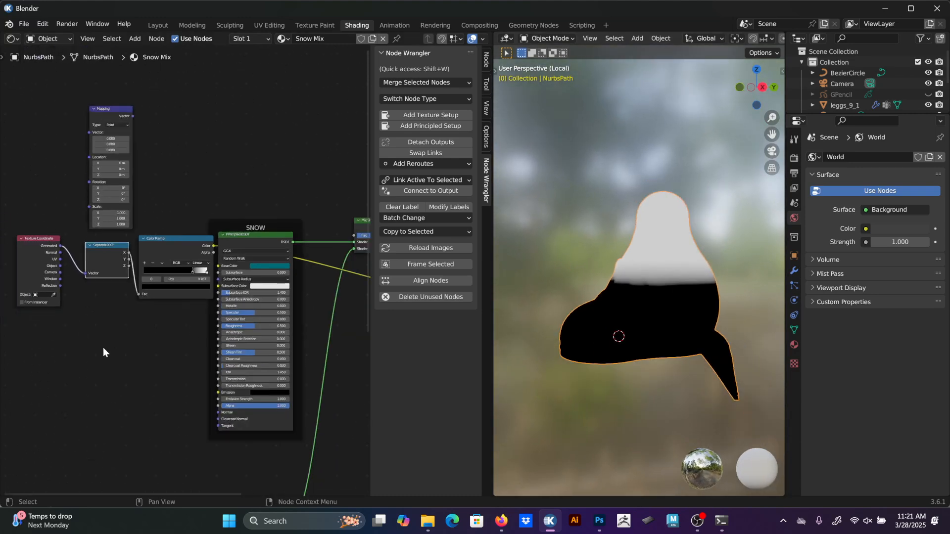
middle_click_drag(103, 348, 190, 355)
scroll(170, 304, "up", 6)
scroll(168, 300, "up", 1)
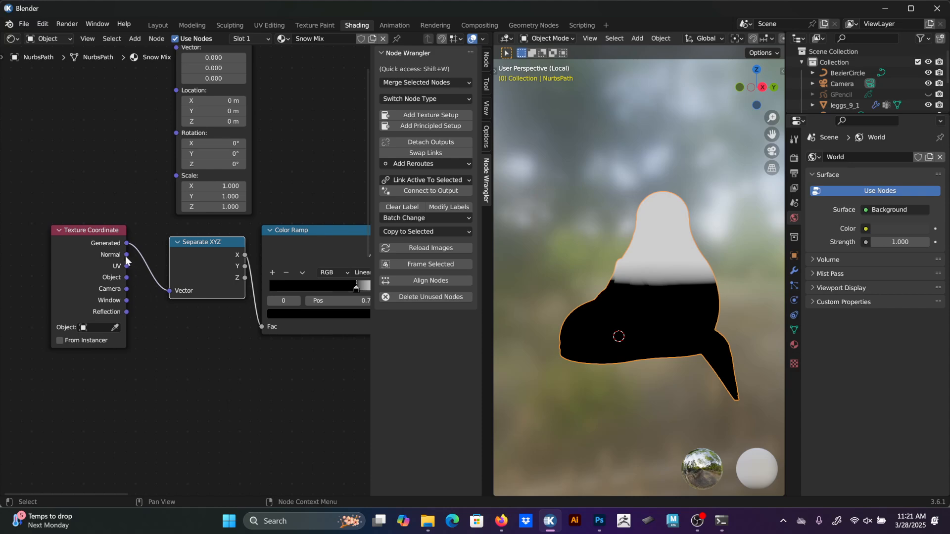
left_click_drag(126, 255, 170, 291)
mouse_move(245, 360)
left_mouse_down()
mouse_move(102, 299)
mouse_move(101, 284)
left_mouse_up()
left_click_drag(201, 256, 113, 290)
middle_click_drag(755, 293, 697, 277)
middle_click_drag(331, 383, 284, 388)
middle_click_drag(152, 382, 310, 348)
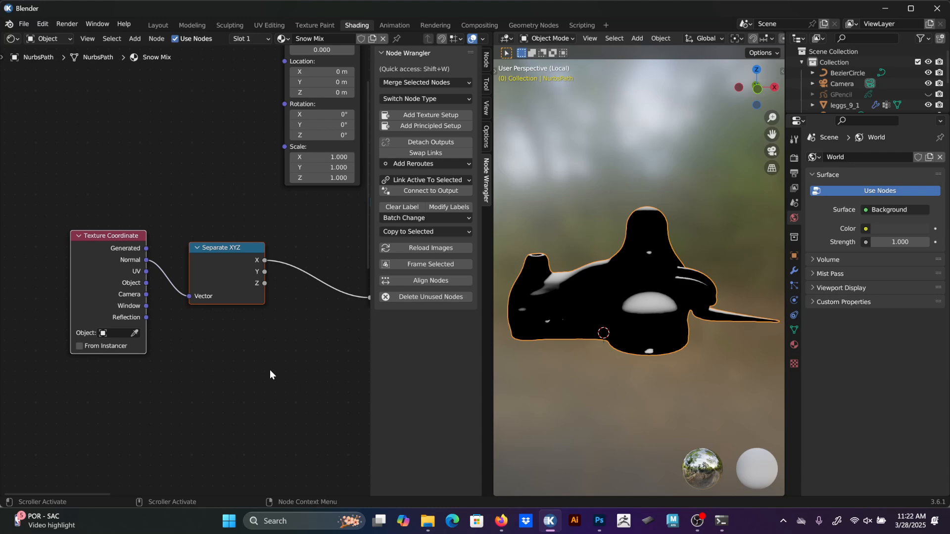
Sharpen the Color Ramp mask by setting the black stop to 0.444 and bringing the white stop just after it.
middle_click_drag(253, 335, 144, 327)
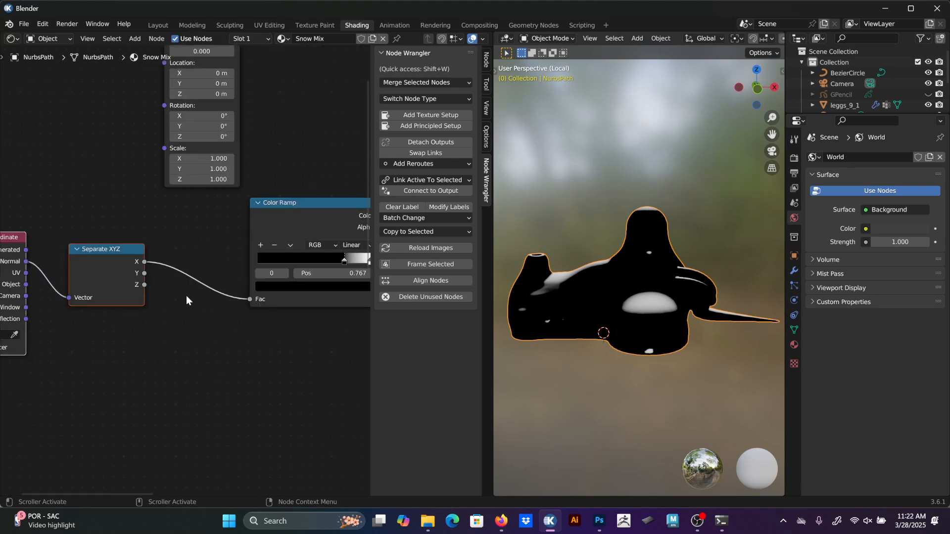
middle_click_drag(309, 300, 212, 324)
scroll(232, 297, "up", 1)
left_click_drag(245, 286, 203, 286)
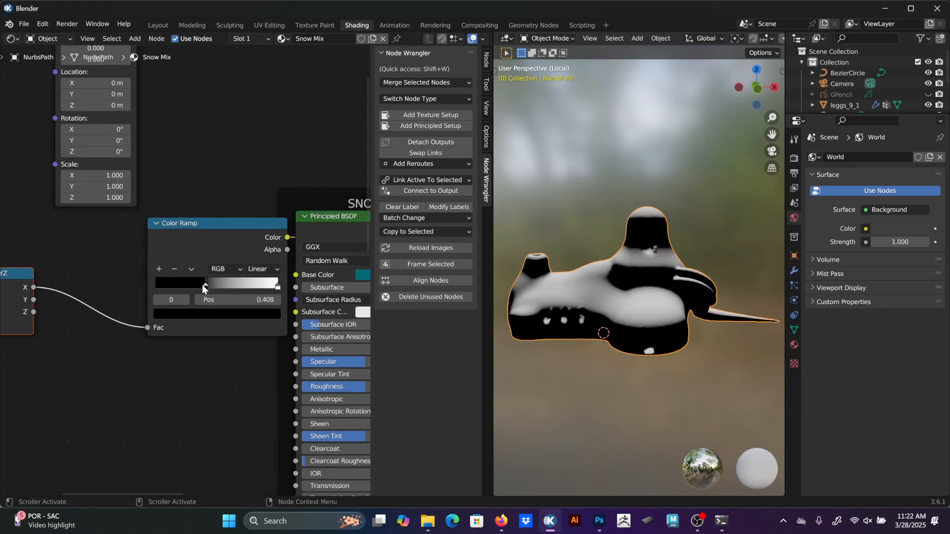
left_click_drag(277, 285, 210, 286)
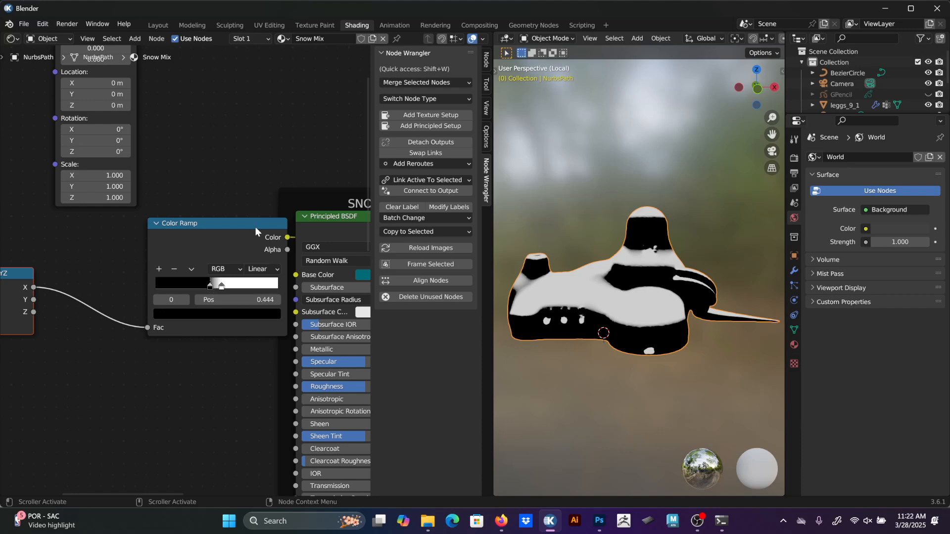
middle_click_drag(607, 225, 614, 330)
scroll(662, 327, "up", 5)
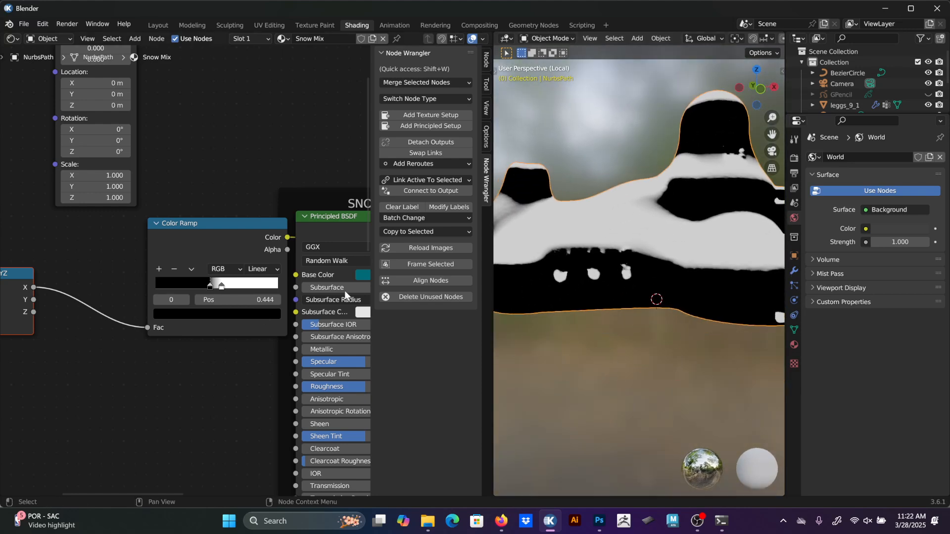
Reconnect the Mix Shader's output to the Surface input of the Material Output.
scroll(345, 296, "down", 3)
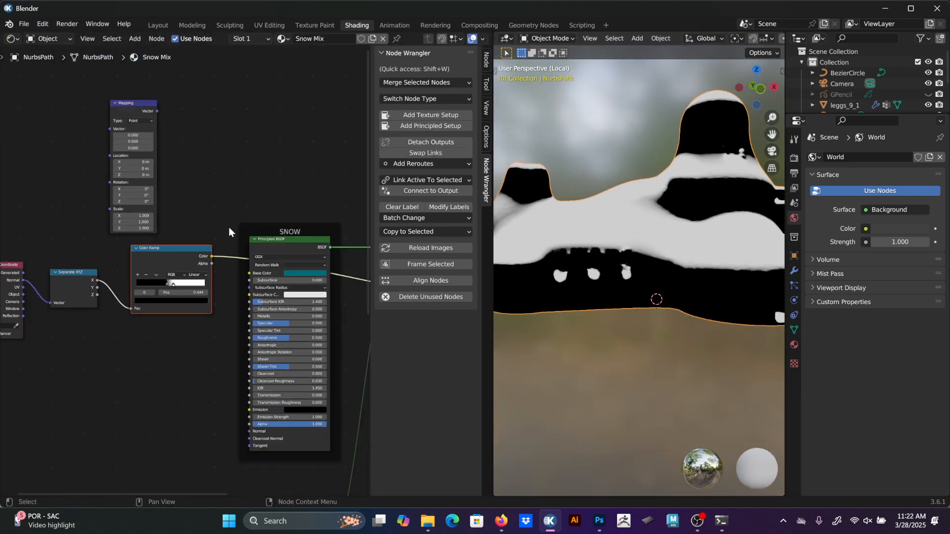
middle_click_drag(229, 232, 66, 144)
middle_click_drag(178, 214, 168, 230)
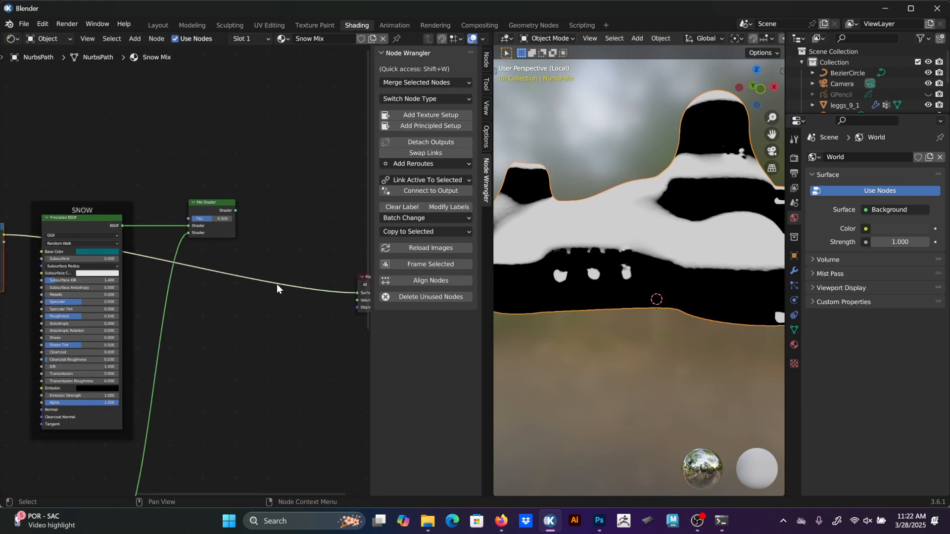
left_click(235, 211)
left_click_drag(236, 214, 305, 297)
Link the Color Ramp's Color output to the Mix Shader's Fac and move the SNOW frame down clear of that link.
mouse_move(217, 254)
middle_mouse_down()
mouse_move(218, 236)
mouse_move(276, 355)
middle_mouse_up()
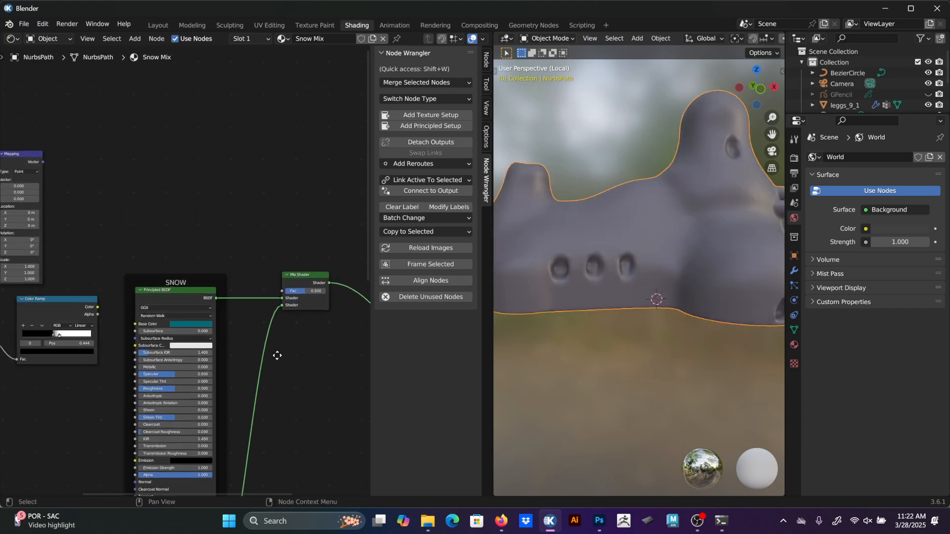
left_click_drag(93, 307, 280, 290)
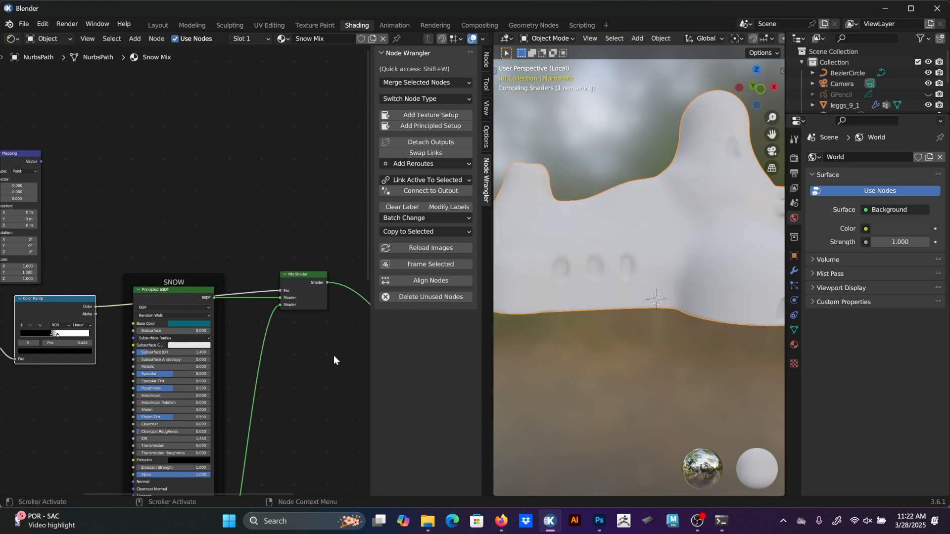
scroll(637, 304, "down", 4)
middle_click_drag(667, 259, 619, 306)
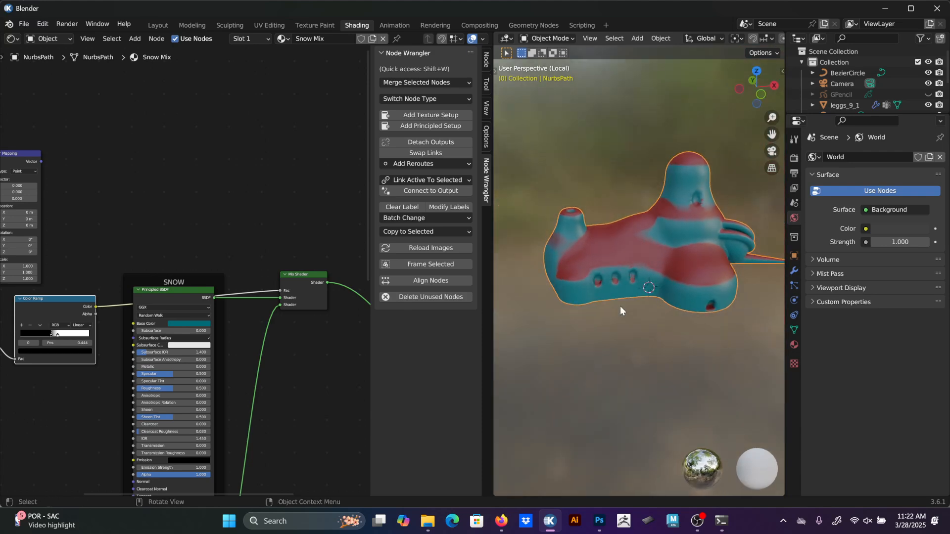
middle_click_drag(277, 314, 269, 227)
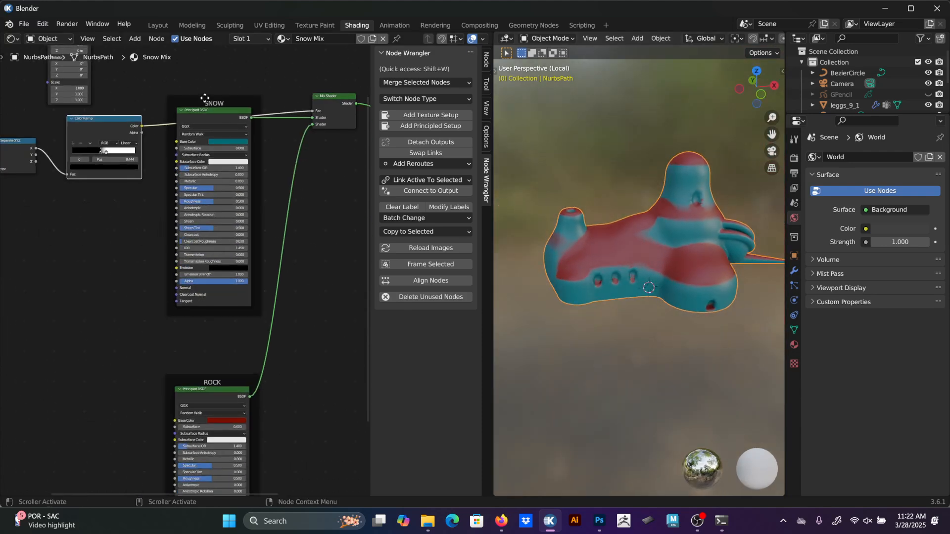
left_click_drag(205, 98, 201, 142)
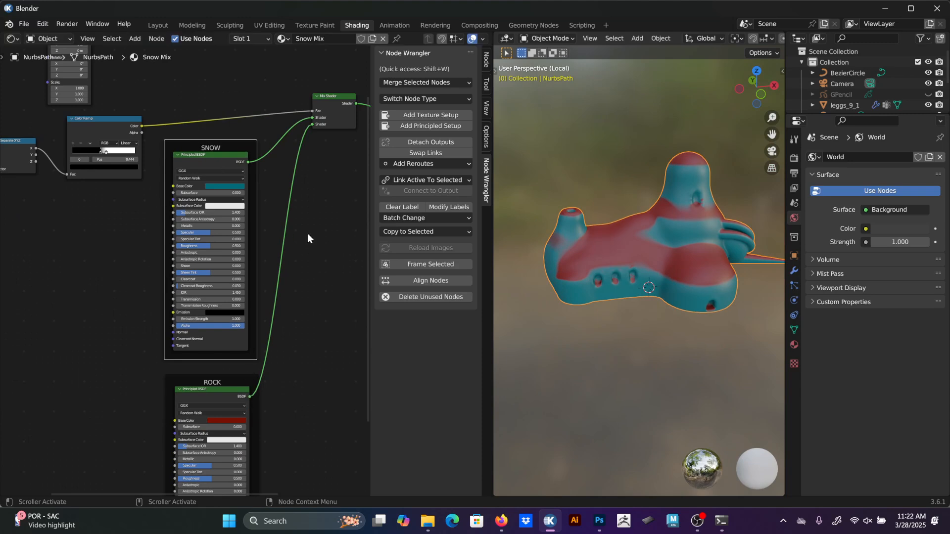
Rewire the Mix Shader so ROCK feeds its first shader input and SNOW the second, and place the ROCK frame above SNOW.
left_click_drag(315, 120, 267, 201)
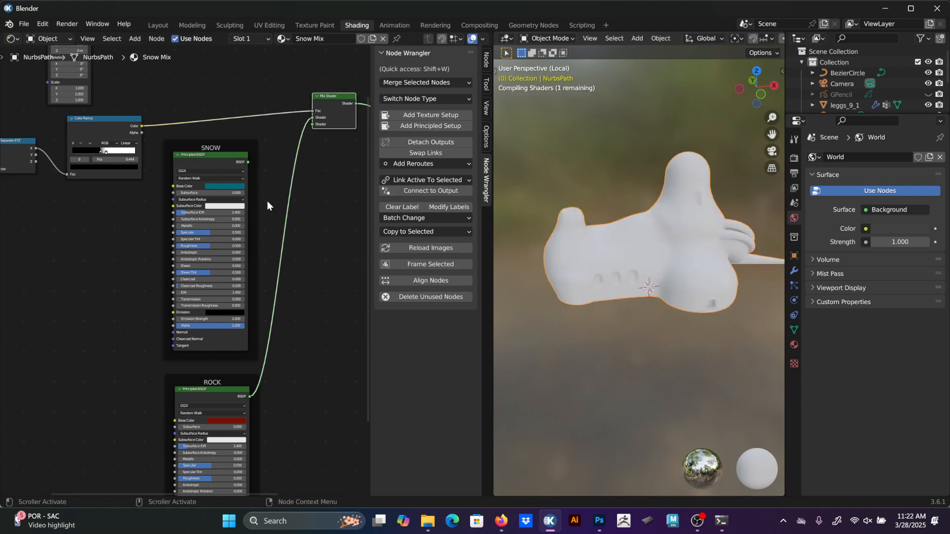
scroll(298, 254, "down", 2, "shift")
scroll(278, 225, "down", 2)
left_click_drag(233, 152, 311, 330)
left_click(192, 331)
left_click_drag(193, 332, 192, 140)
left_click_drag(283, 330, 257, 133)
Delete the unused Mapping node and move the Texture Coordinate, Separate XYZ and Color Ramp nodes up, away from the ROCK frame.
middle_click_drag(89, 203, 189, 276)
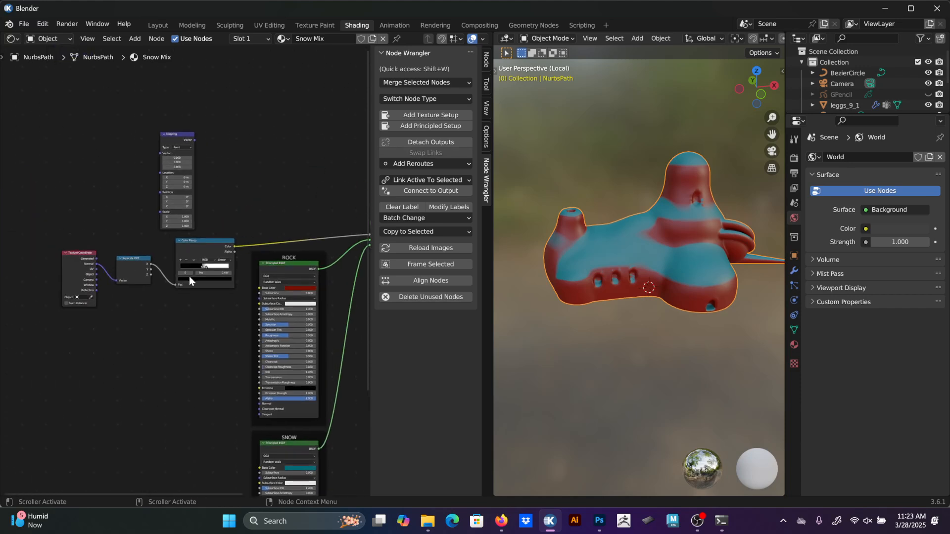
left_click(182, 146)
key("x")
left_click_drag(38, 172, 189, 304)
left_click_drag(216, 249, 203, 159)
Shift the mask Color Ramp toward more snow by moving the black stop lower and setting the white stop to 0.447.
mouse_move(617, 284)
middle_mouse_down()
mouse_move(626, 298)
mouse_move(680, 259)
mouse_move(626, 273)
middle_mouse_up()
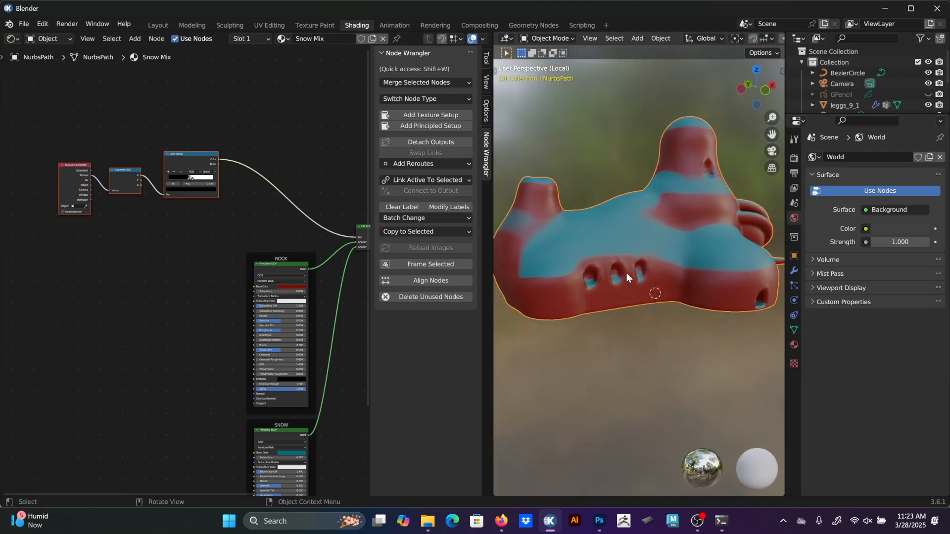
scroll(194, 245, "up", 1)
middle_click_drag(206, 253, 183, 330)
scroll(189, 311, "up", 13)
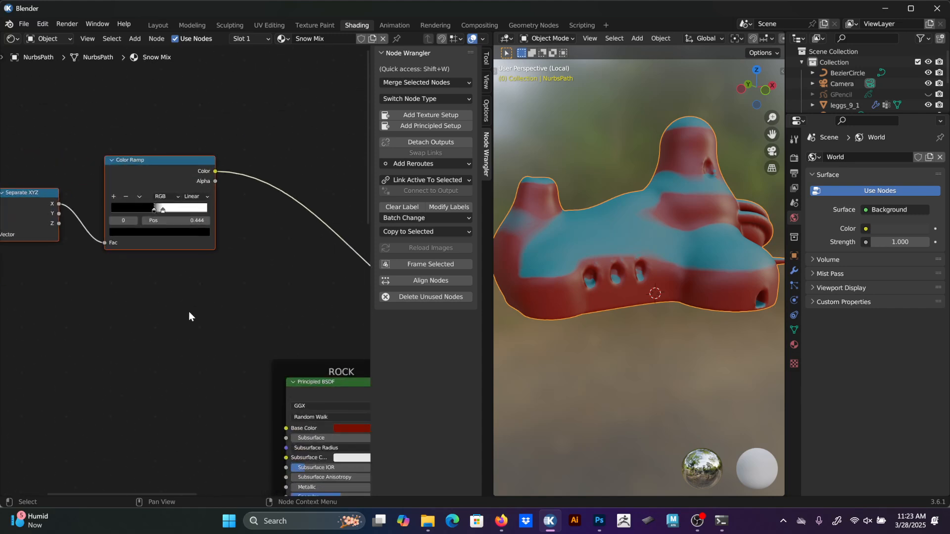
middle_click_drag(148, 260, 243, 334)
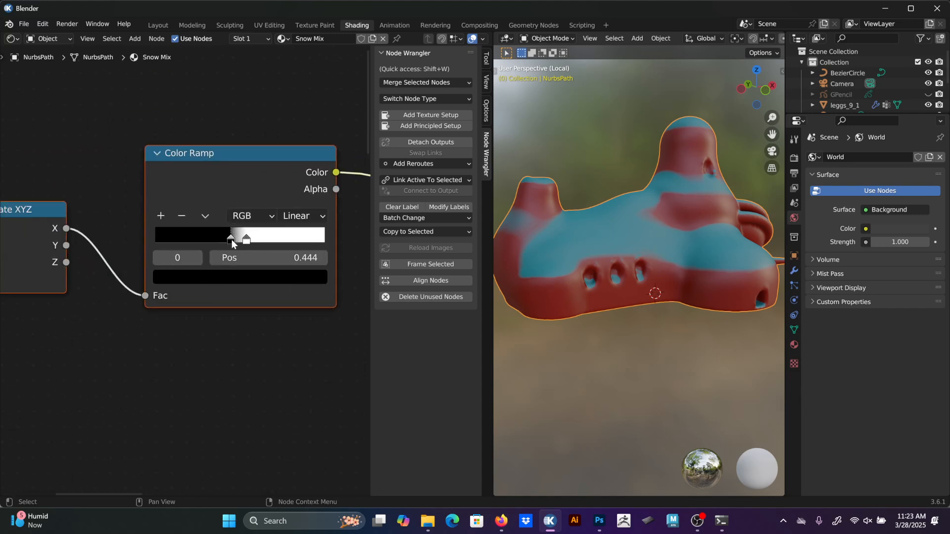
mouse_move(231, 239)
left_mouse_down()
mouse_move(131, 246)
mouse_move(272, 256)
mouse_move(195, 257)
mouse_move(247, 240)
mouse_move(314, 239)
mouse_move(304, 239)
left_mouse_up()
left_click_drag(227, 243, 204, 242)
left_click_drag(304, 239, 227, 250)
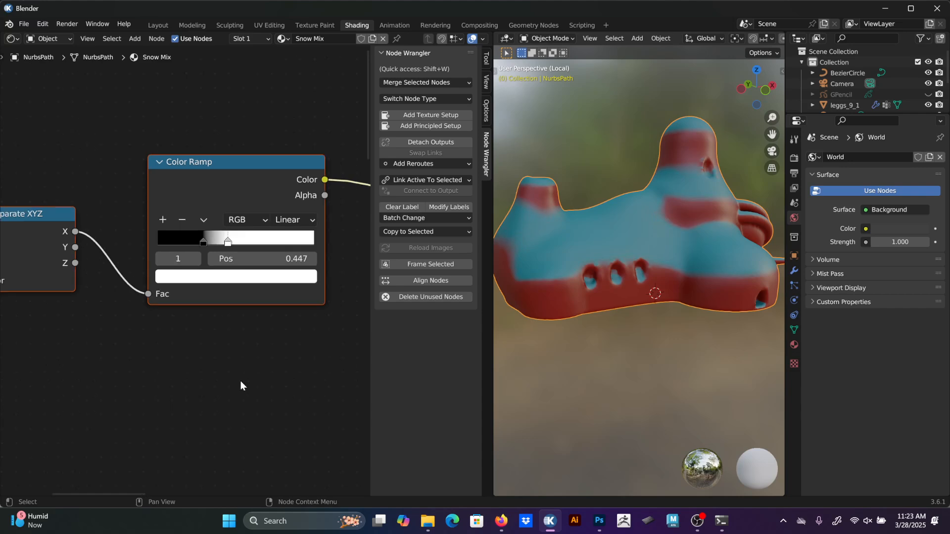
scroll(225, 349, "down", 4)
middle_click_drag(240, 283, 218, 218)
middle_click_drag(198, 269, 221, 217)
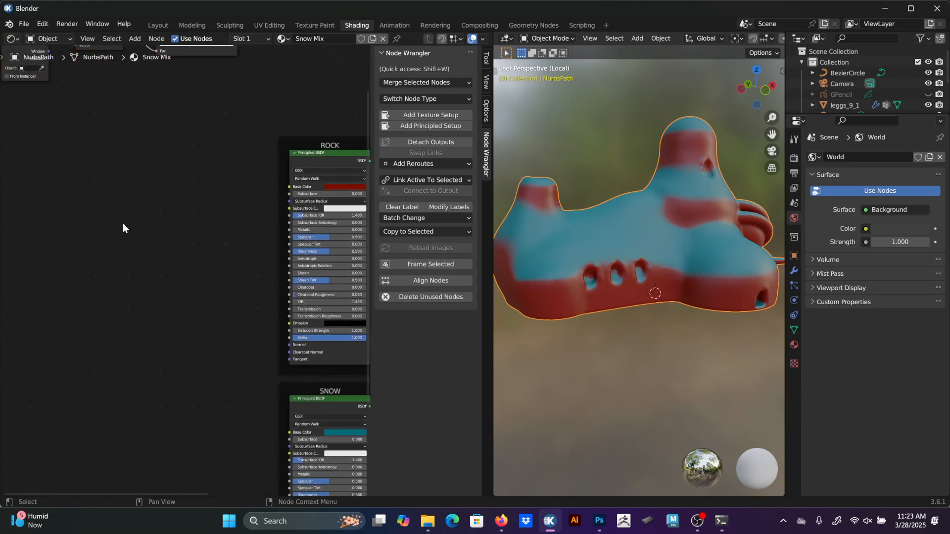
left_click(501, 521)
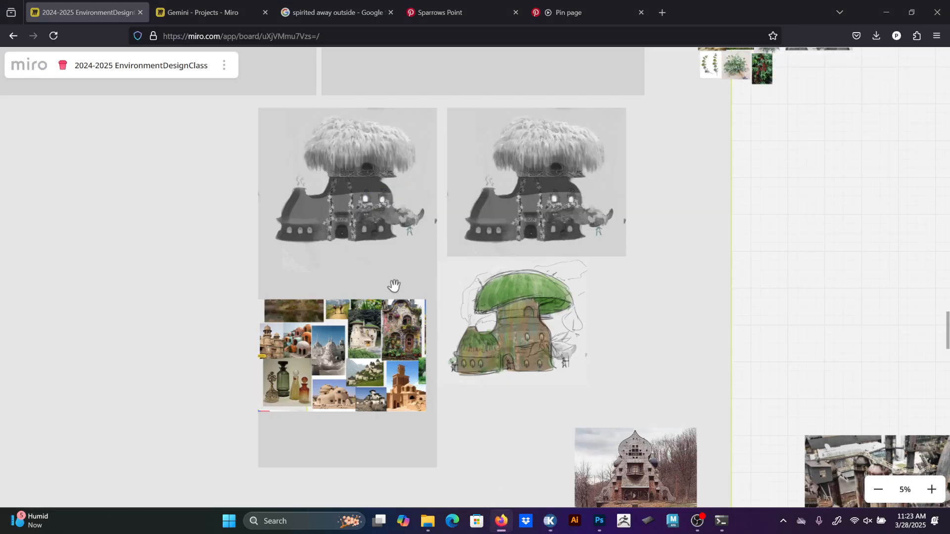
left_click(663, 13)
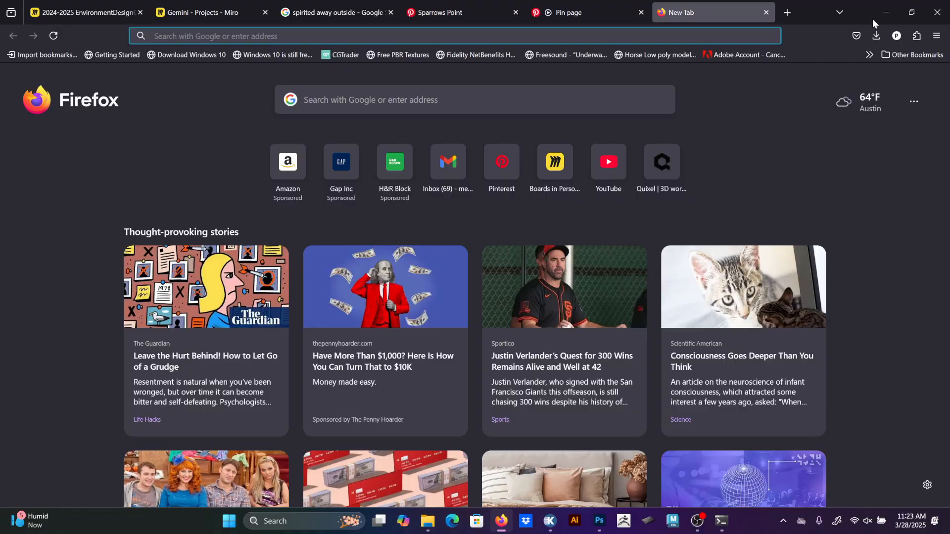
left_click(885, 13)
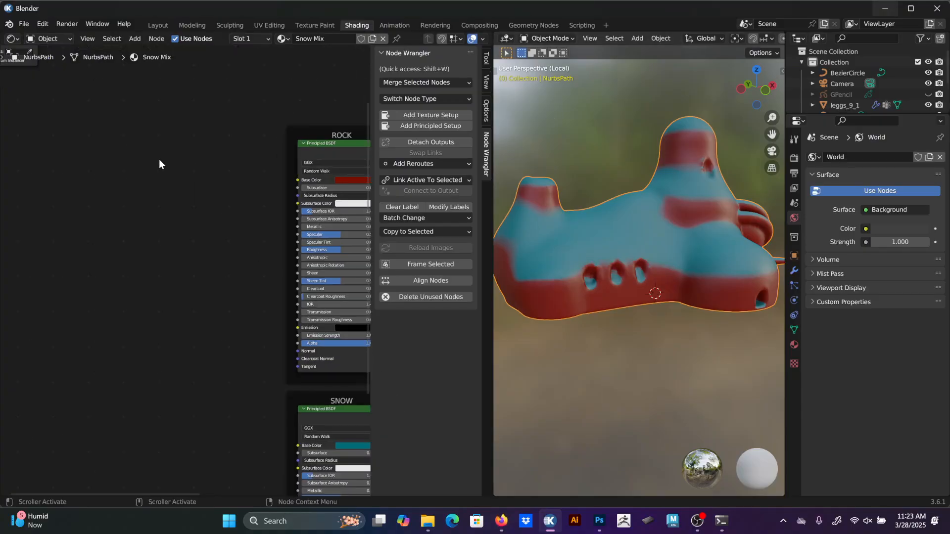
Add an Image Texture node beside the ROCK frame and connect its Color output to the ROCK shader's Base Color.
key("F3")
type("miage")
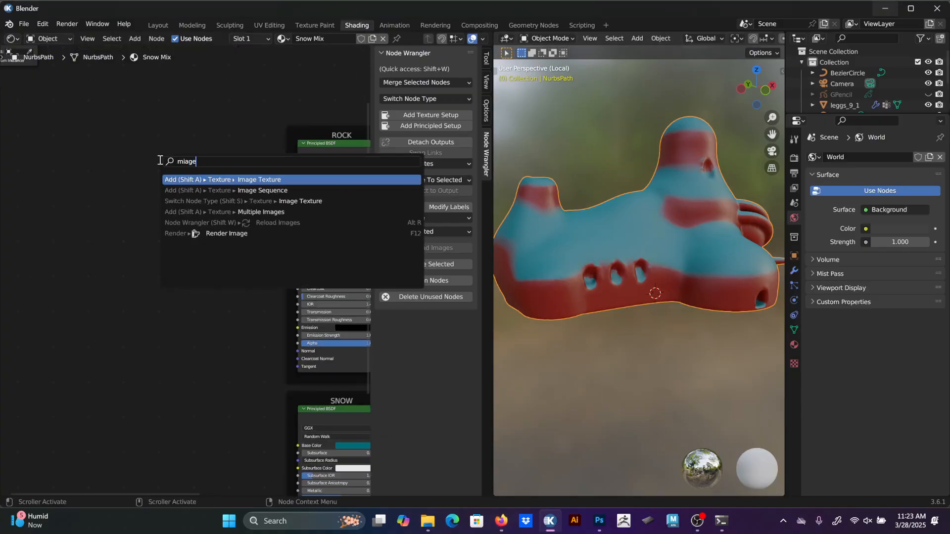
key("Return")
left_click(80, 162)
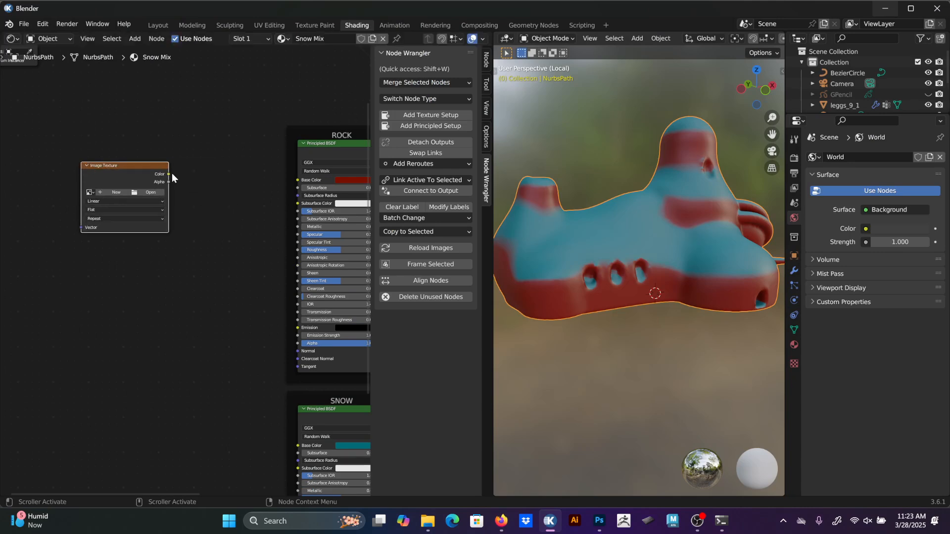
left_click_drag(169, 175, 298, 181)
Load GettyImages-1399511859.webp from the D:\Textures folder into the new Image Texture node.
left_click(159, 192)
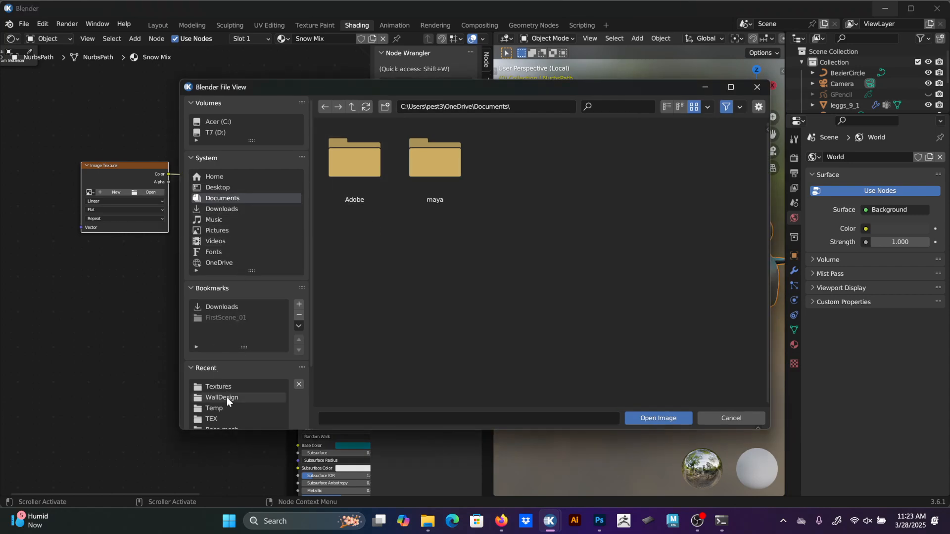
left_click(219, 387)
scroll(573, 262, "down", 5)
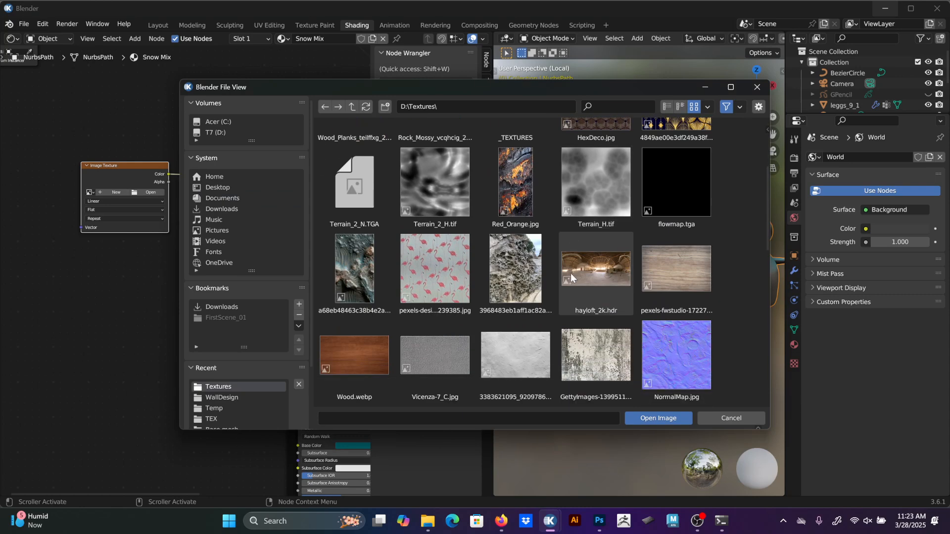
left_click(581, 354)
scroll(596, 320, "down", 1)
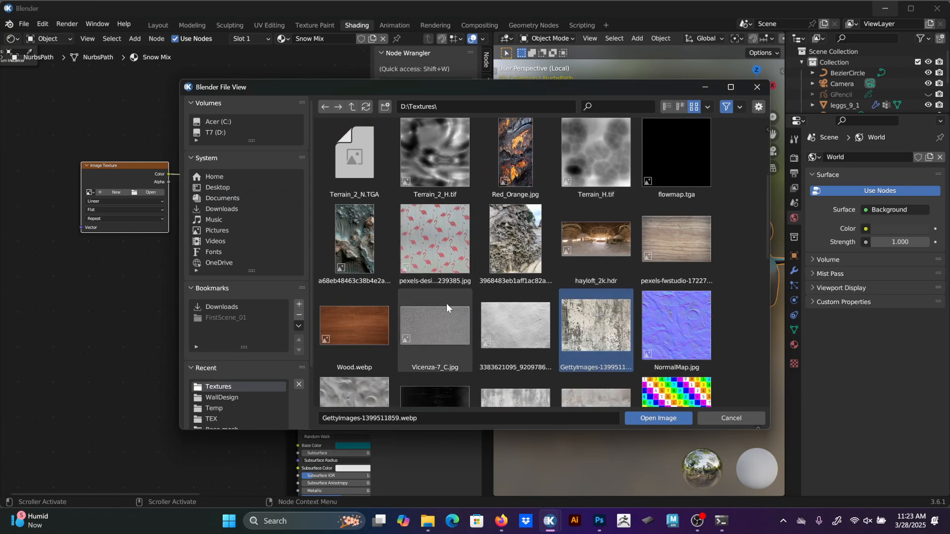
scroll(544, 337, "down", 8)
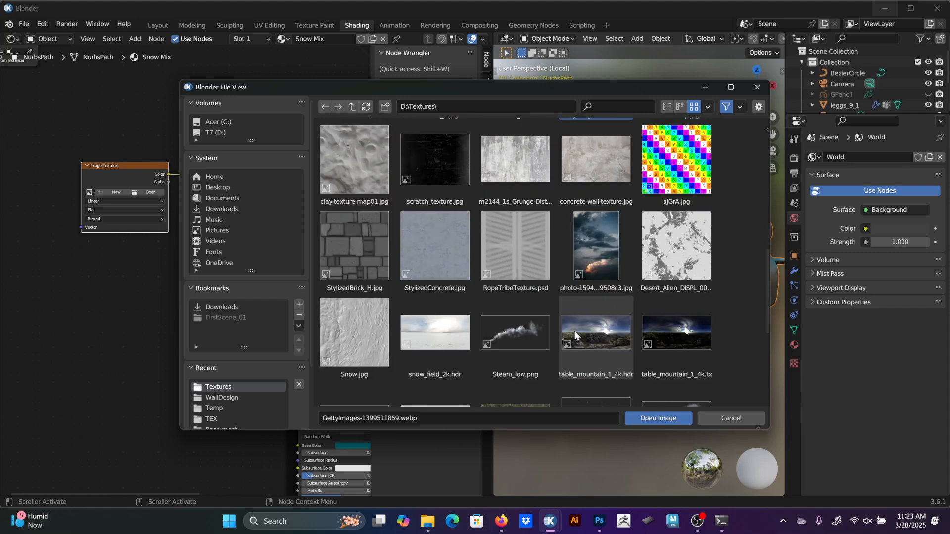
scroll(575, 331, "up", 3)
left_click(659, 418)
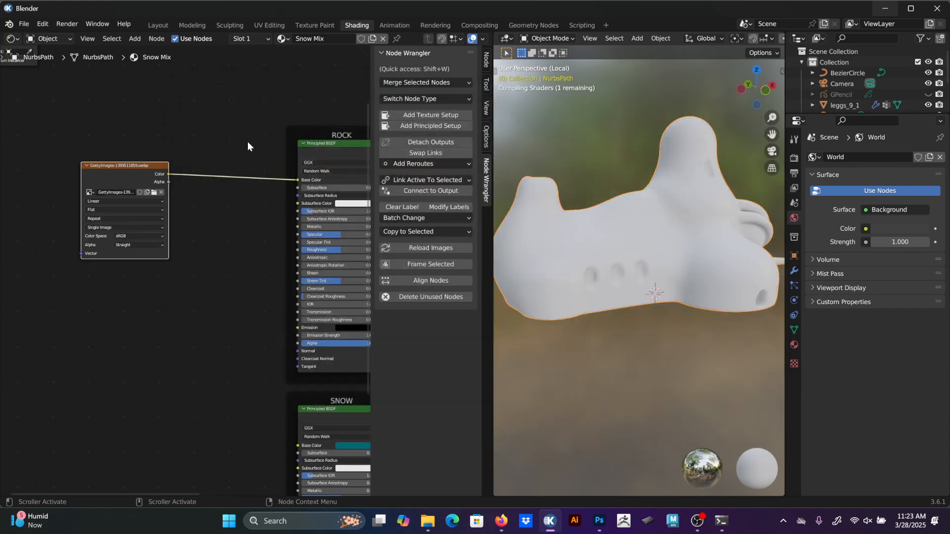
middle_click_drag(215, 214, 223, 201)
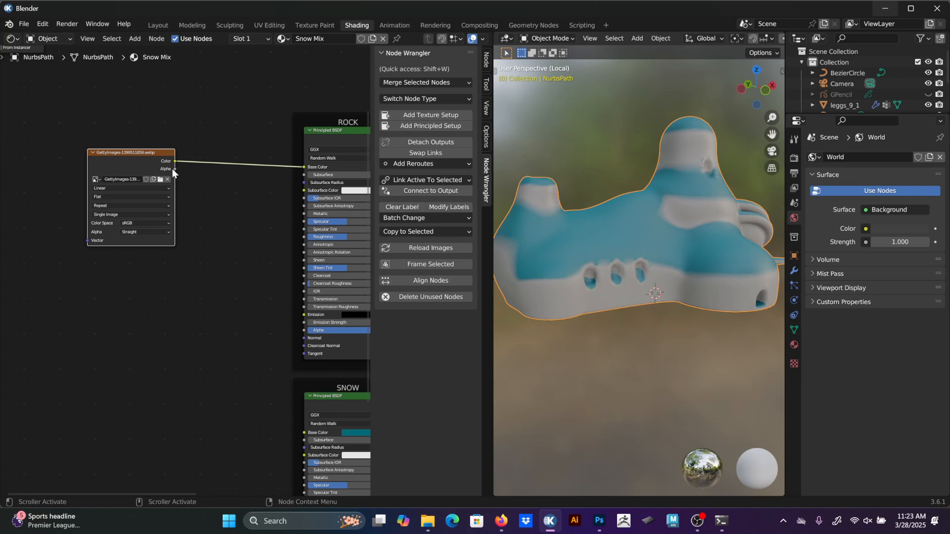
Add Texture Coordinate and Mapping nodes to the rock image texture and link the Generated output to the Mapping's Vector input.
key("ctrl+shift+t")
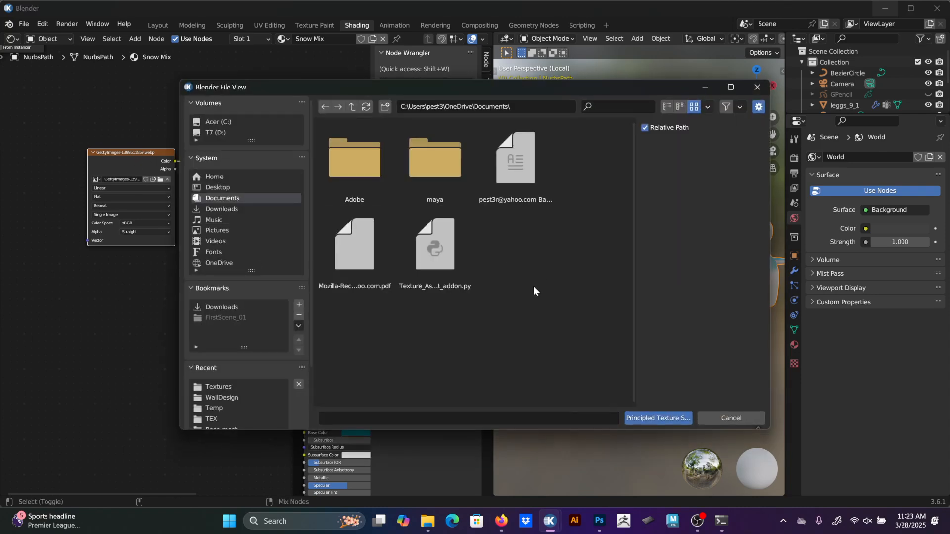
key("Escape")
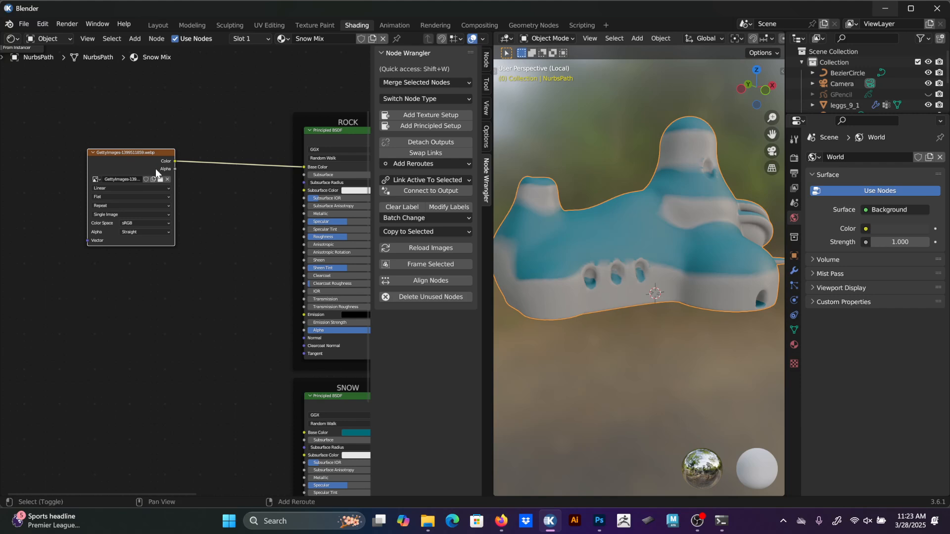
key("ctrl+t")
middle_click_drag(154, 259, 270, 243)
scroll(270, 244, "up", 3)
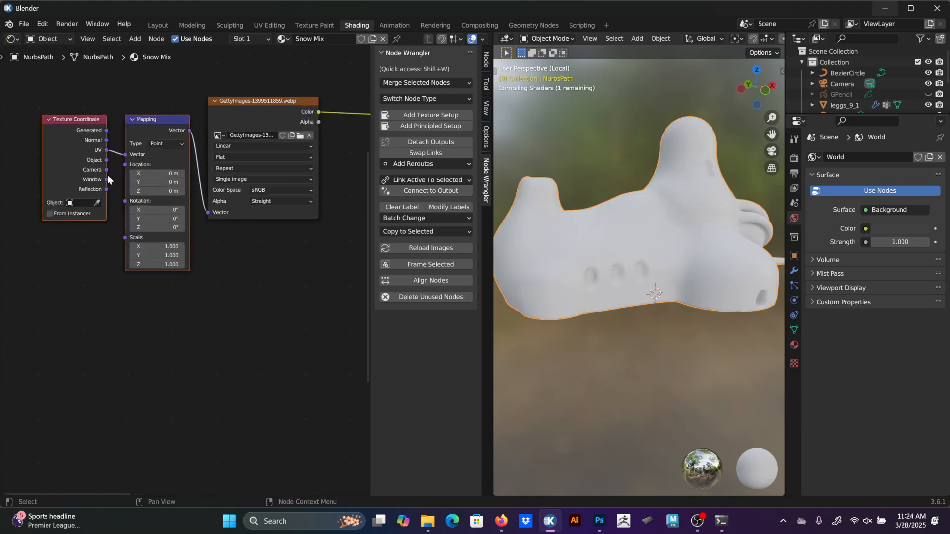
left_click_drag(106, 130, 126, 155)
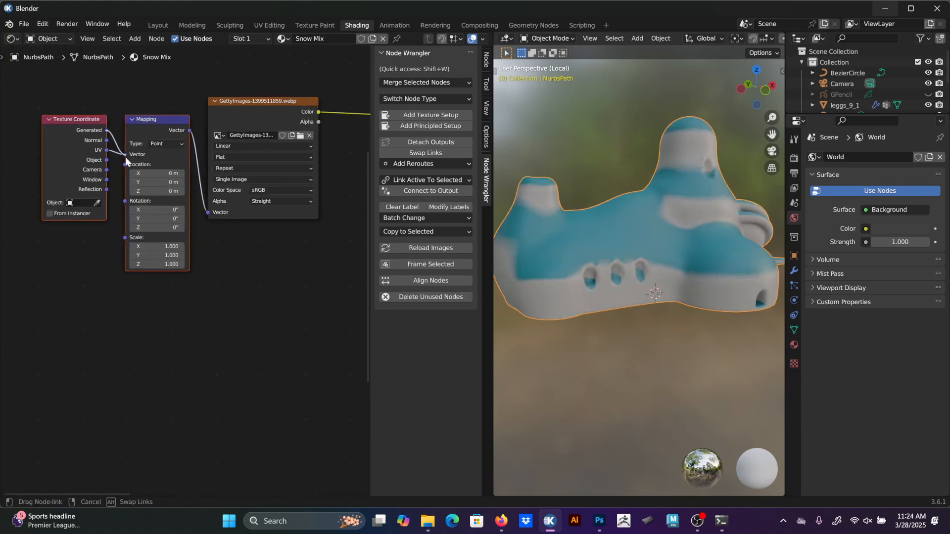
Set the rock image texture's projection to Box with a 0.692 blend, and the Mapping scale to 1.790 on all axes.
left_click(254, 158)
left_click(248, 177)
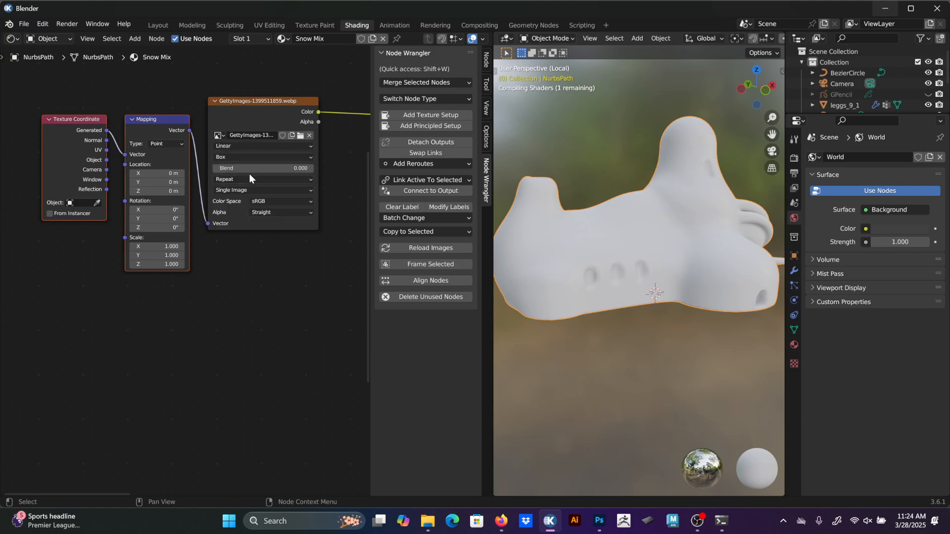
left_click_drag(250, 170, 257, 168)
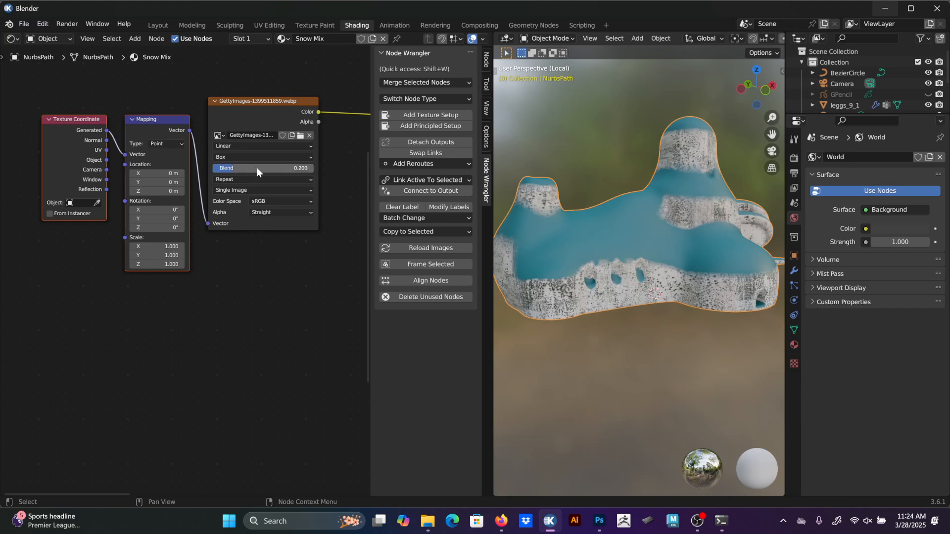
left_click(267, 349)
middle_click_drag(189, 269, 158, 281)
left_click_drag(129, 258, 158, 276)
left_click_drag(205, 180, 250, 179)
middle_click_drag(293, 292, 180, 320)
scroll(264, 182, "down", 2)
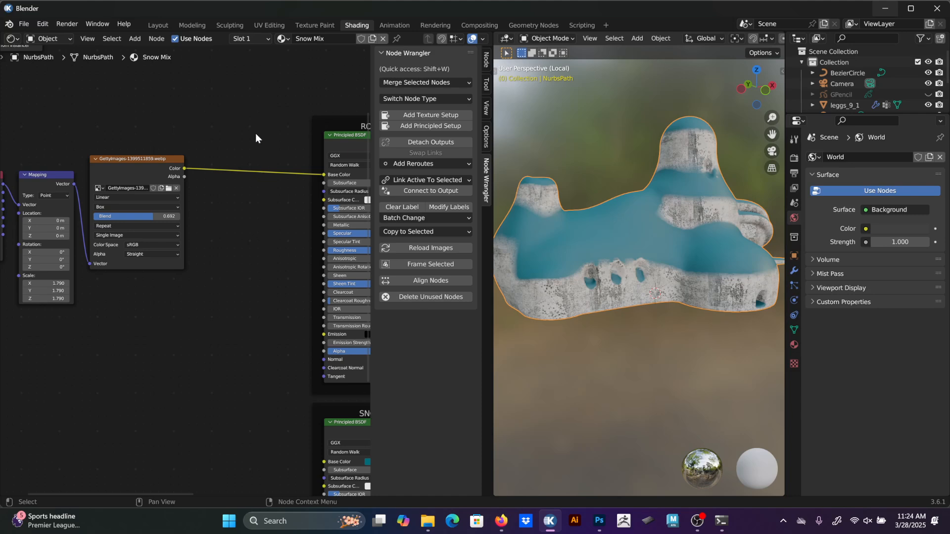
key("F3")
type("color r")
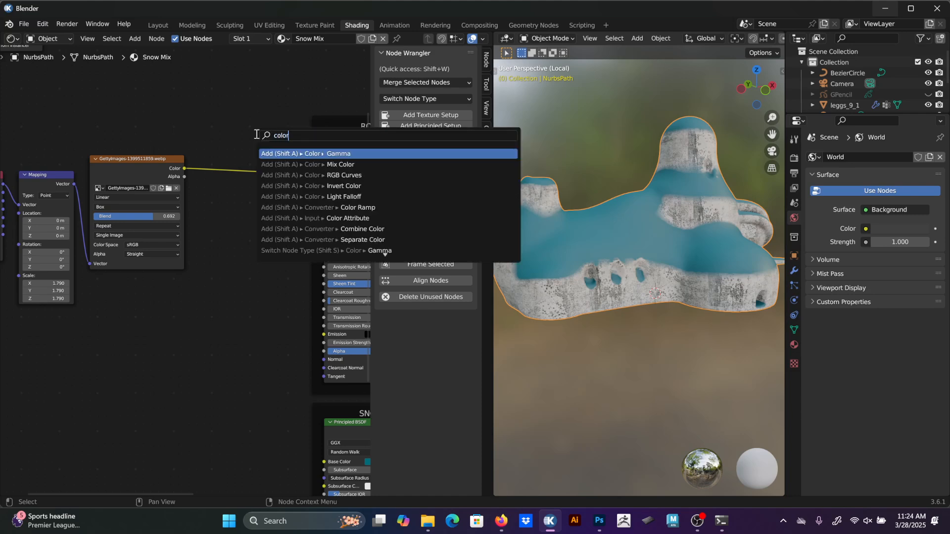
key("Return")
key("Escape")
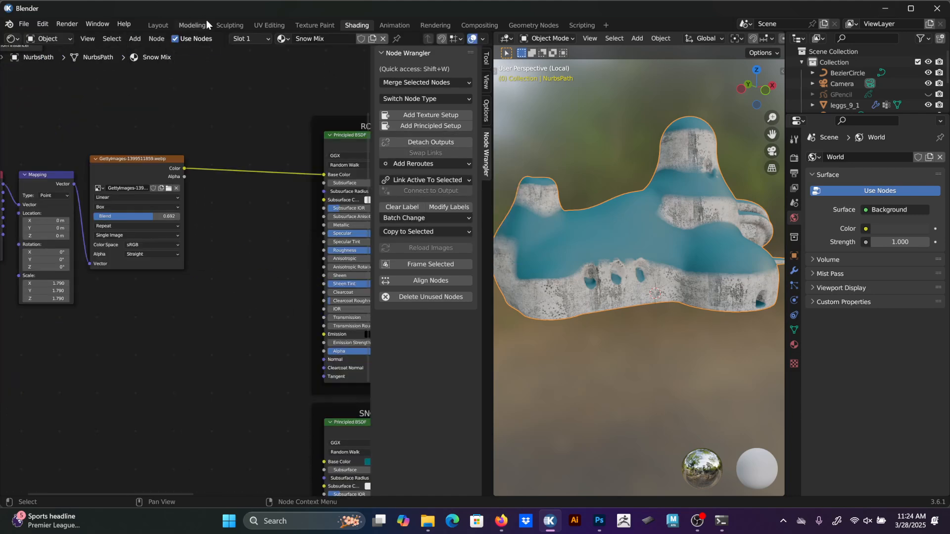
Insert a Color Ramp node on the link between the rock image texture and the ROCK shader's Base Color.
key("F3")
type("color")
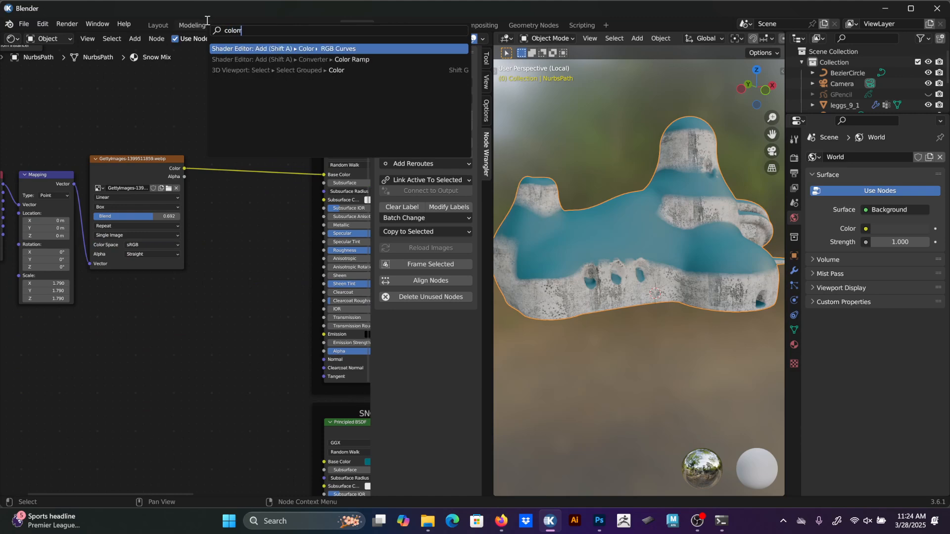
key("Down")
key("Return")
left_click(188, 135)
Change the white stop of the rock Color Ramp to a light salmon pink.
scroll(277, 276, "up", 2)
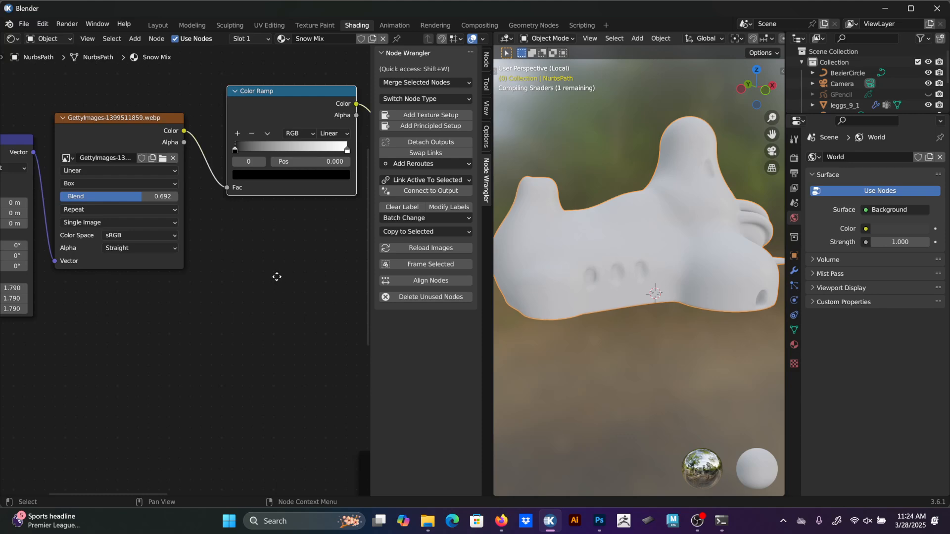
middle_click_drag(277, 277, 151, 350)
scroll(215, 258, "up", 3)
middle_click_drag(226, 290, 233, 303)
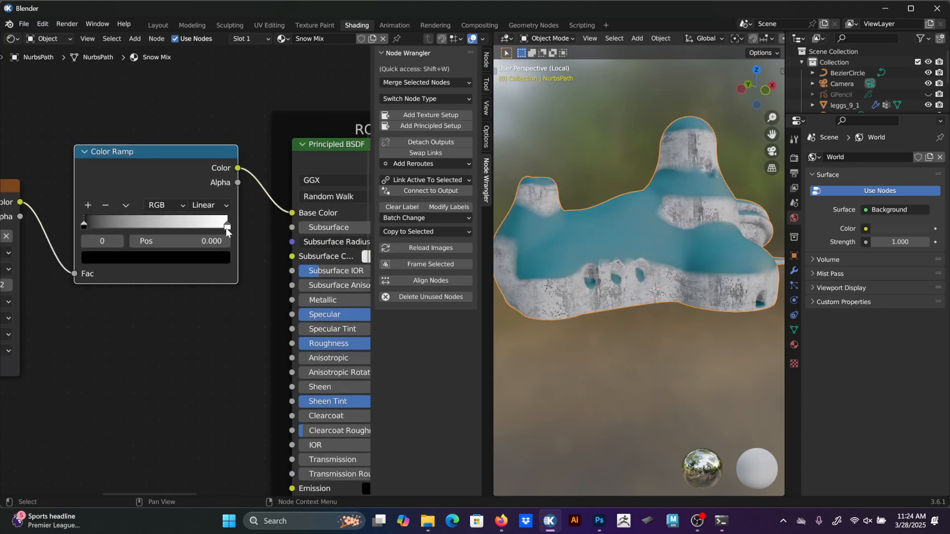
left_click(227, 228)
left_click(203, 261)
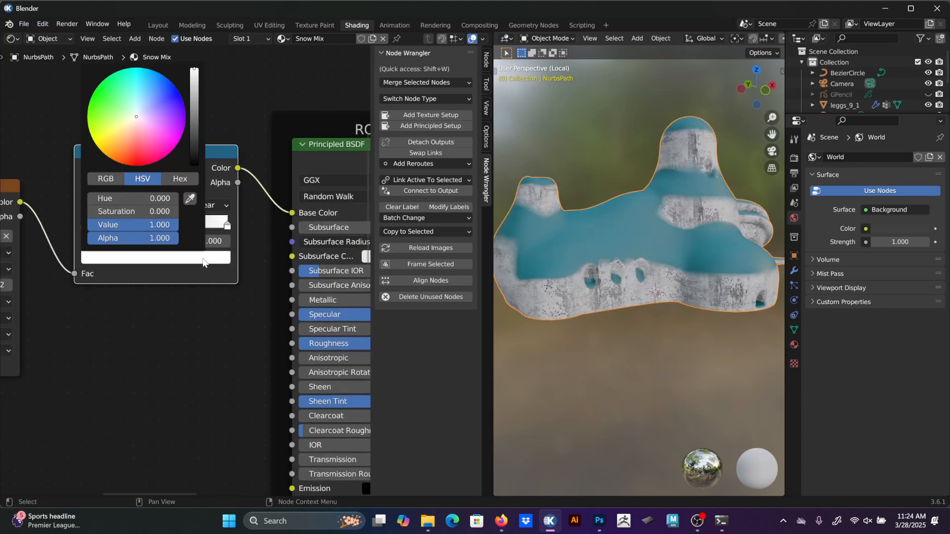
left_click_drag(136, 120, 136, 141)
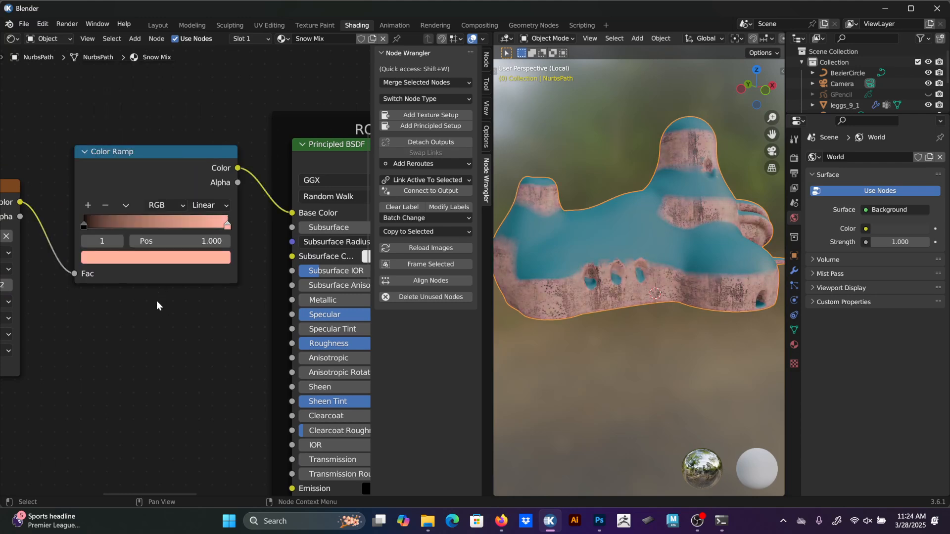
Move the rock Color Ramp's black stop to 0.372 and change its colour to a bright orange-brown.
left_click_drag(82, 227, 137, 227)
left_click(131, 259)
left_click_drag(194, 140, 194, 127)
left_click_drag(141, 143, 117, 152)
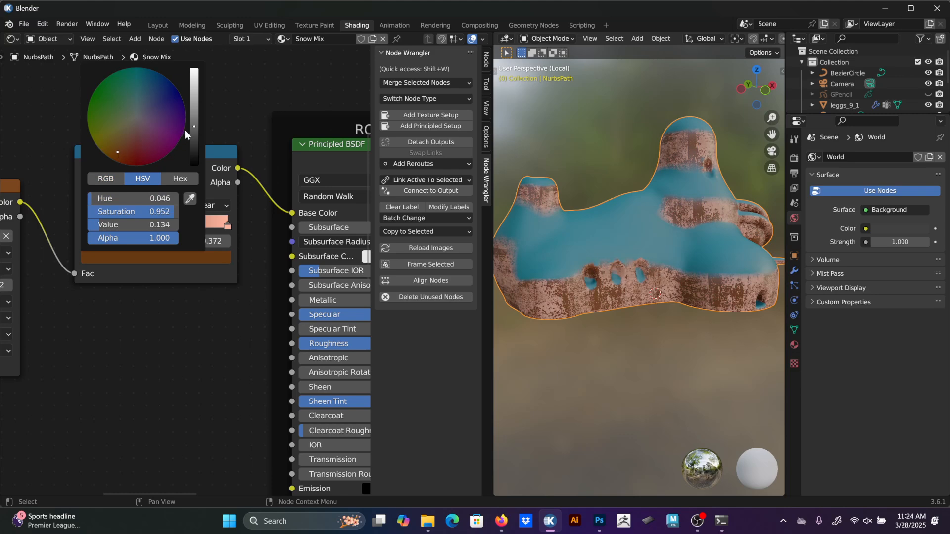
left_click_drag(194, 124, 194, 99)
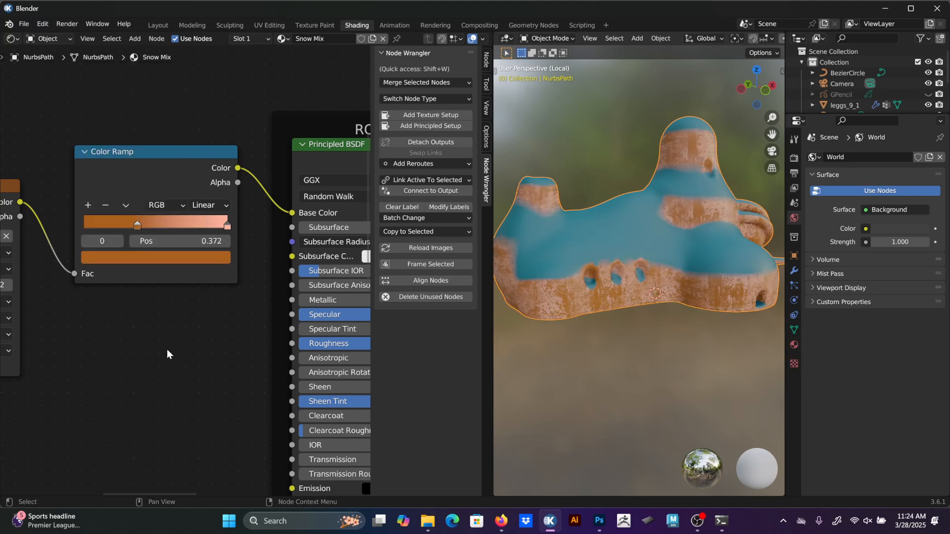
scroll(214, 262, "up", 1)
middle_click_drag(212, 336, 182, 361)
scroll(171, 363, "down", 1)
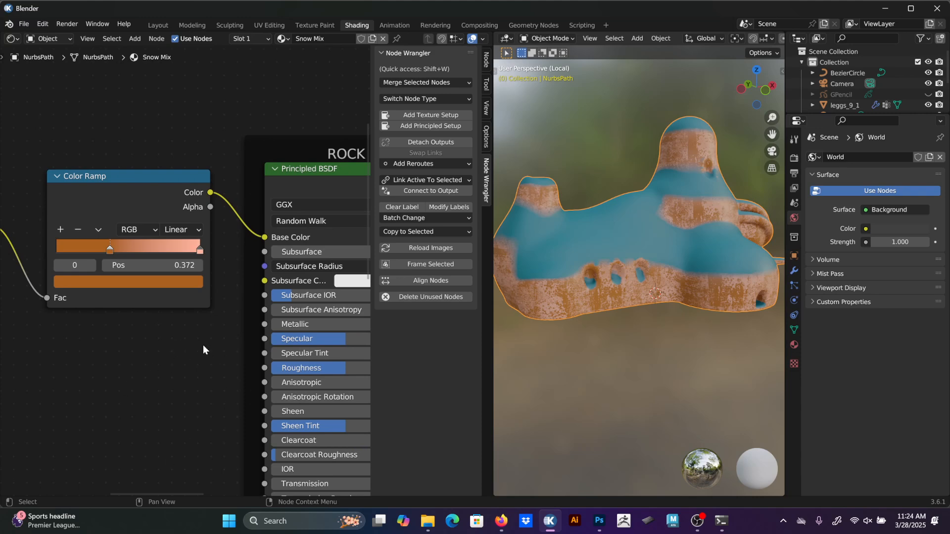
Set the ROCK shader's Roughness to 0.800.
scroll(203, 346, "down", 2)
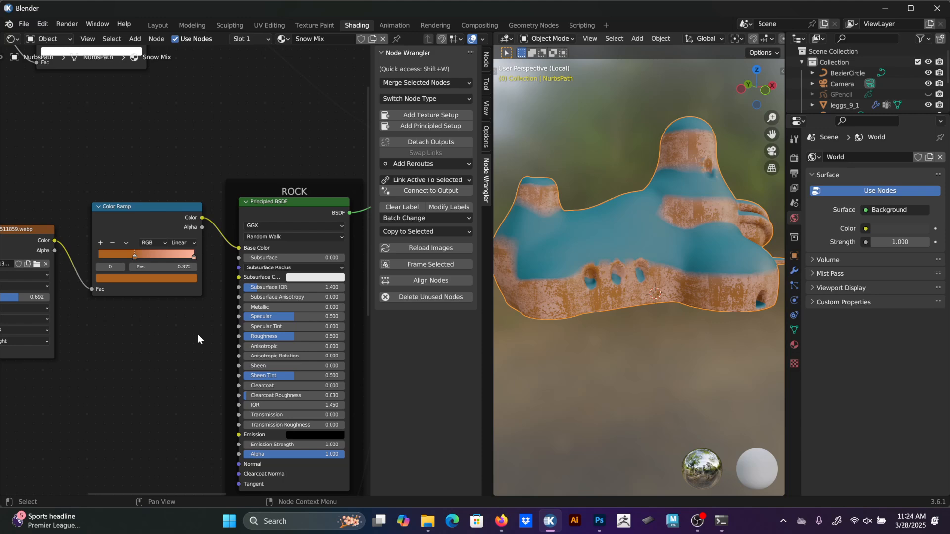
scroll(146, 372, "down", 4)
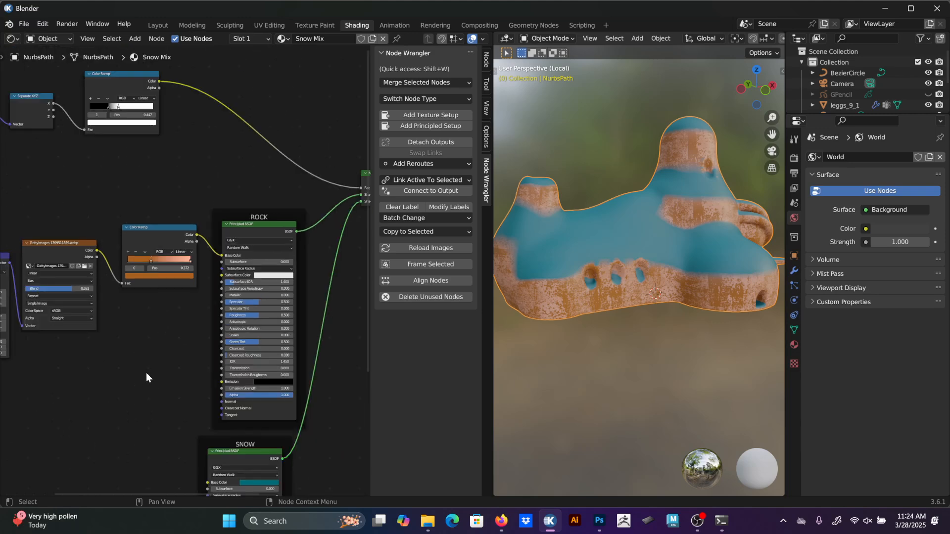
scroll(137, 351, "up", 5)
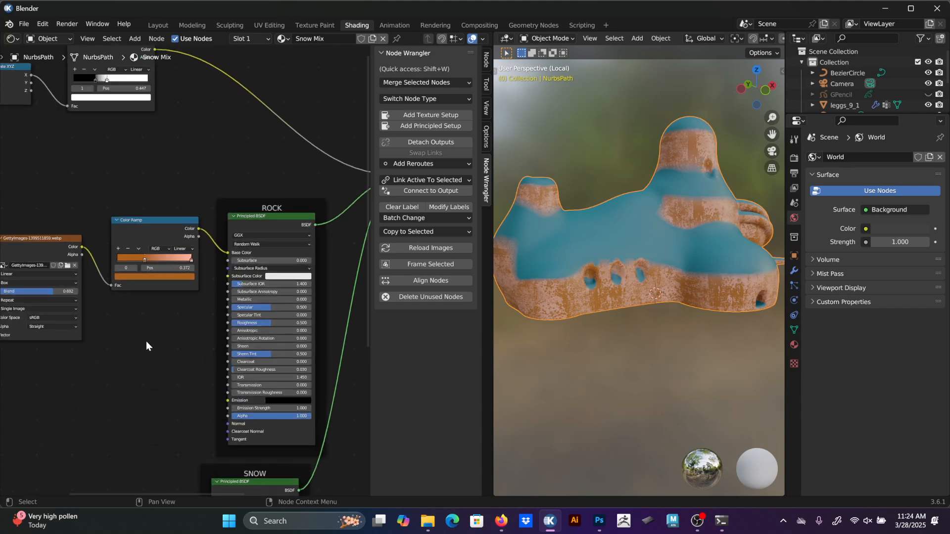
middle_click_drag(577, 296, 671, 292)
scroll(672, 292, "up", 6)
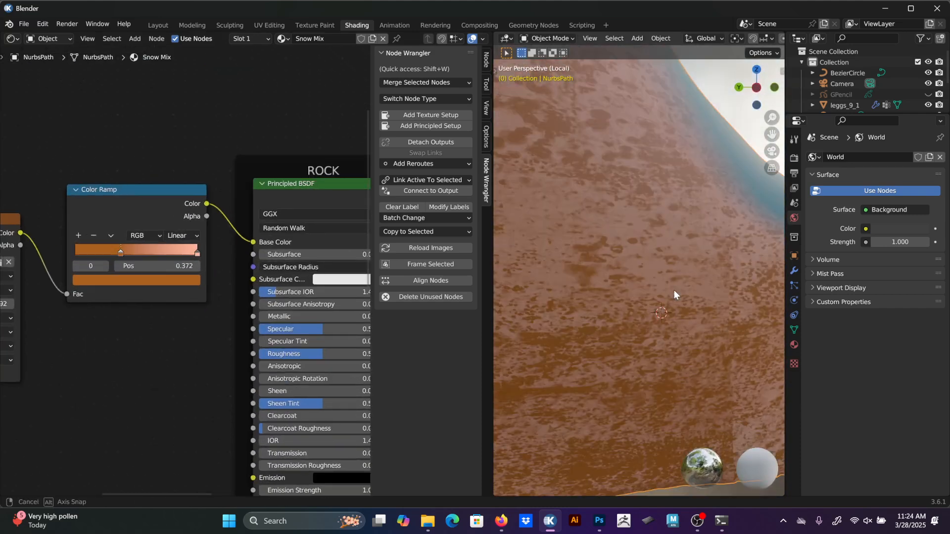
scroll(674, 293, "down", 4)
middle_click_drag(184, 357, 104, 319)
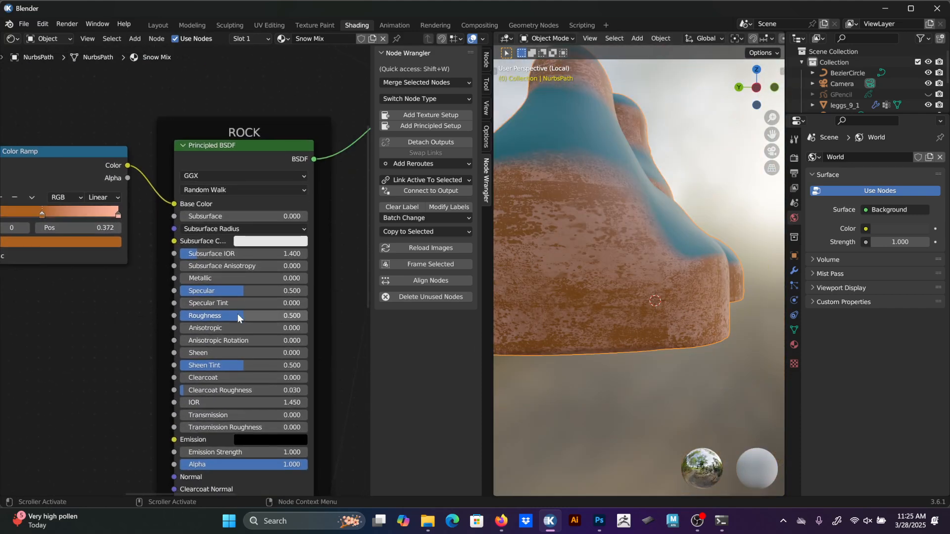
left_click_drag(240, 316, 281, 315)
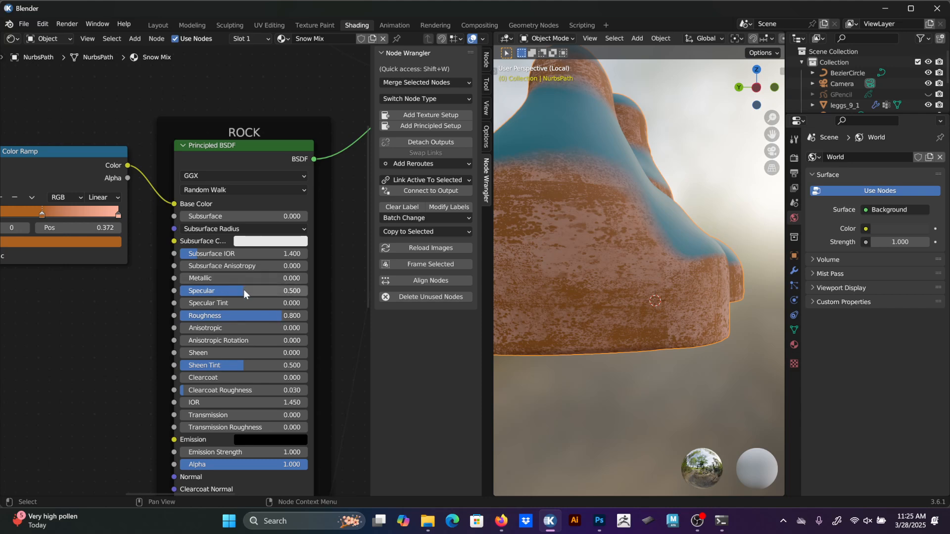
middle_click_drag(122, 358, 140, 292)
scroll(119, 317, "down", 3)
middle_click_drag(99, 340, 158, 282)
scroll(221, 306, "down", 1)
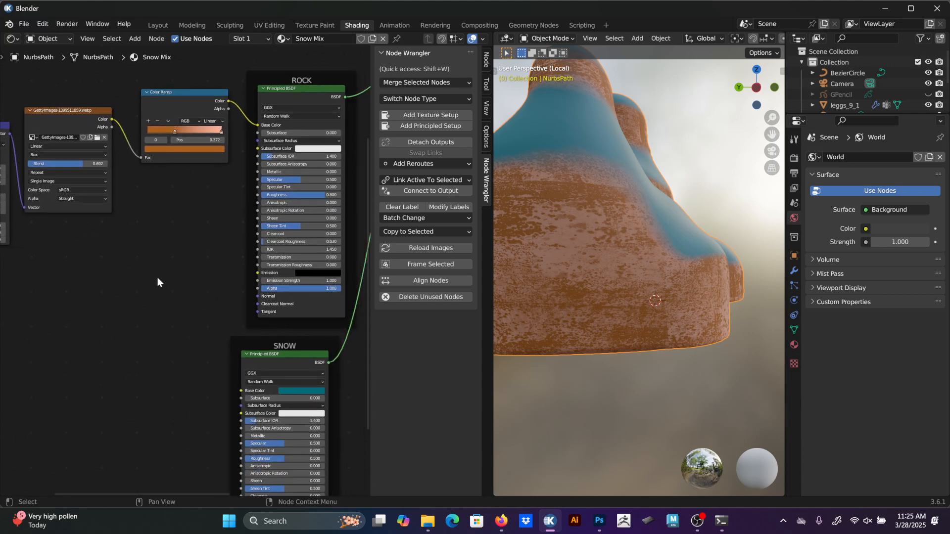
key("F3")
type("image")
key("Return")
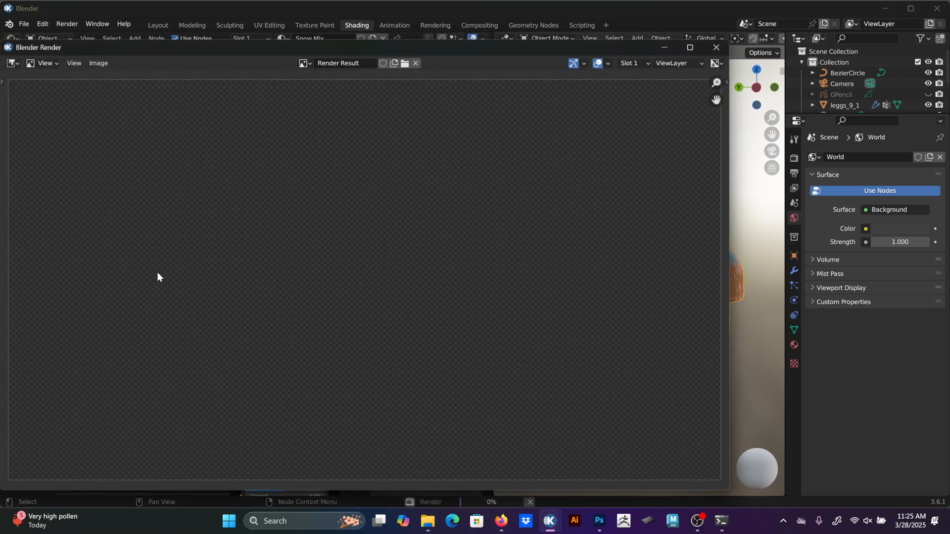
left_click(715, 48)
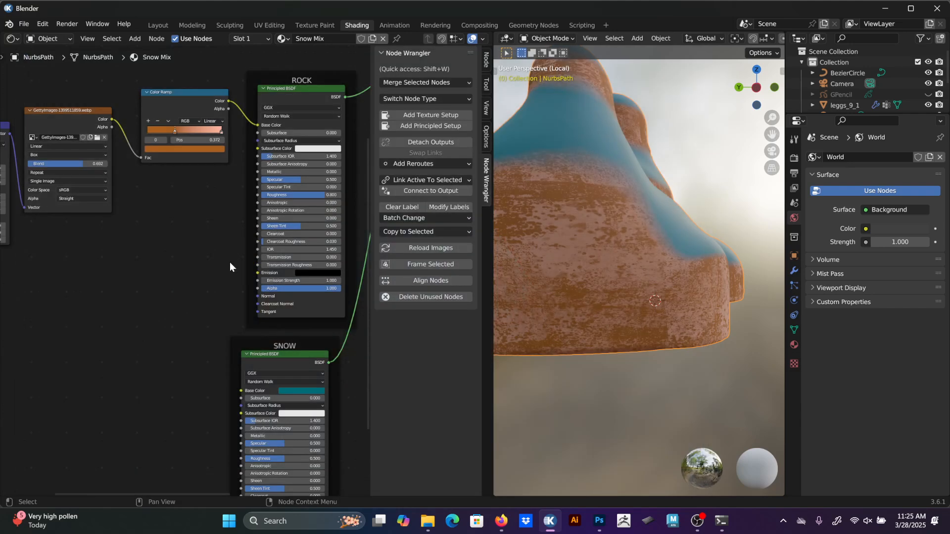
Add a second Image Texture node below the rock image texture and its Color Ramp.
key("F3")
type("miamge")
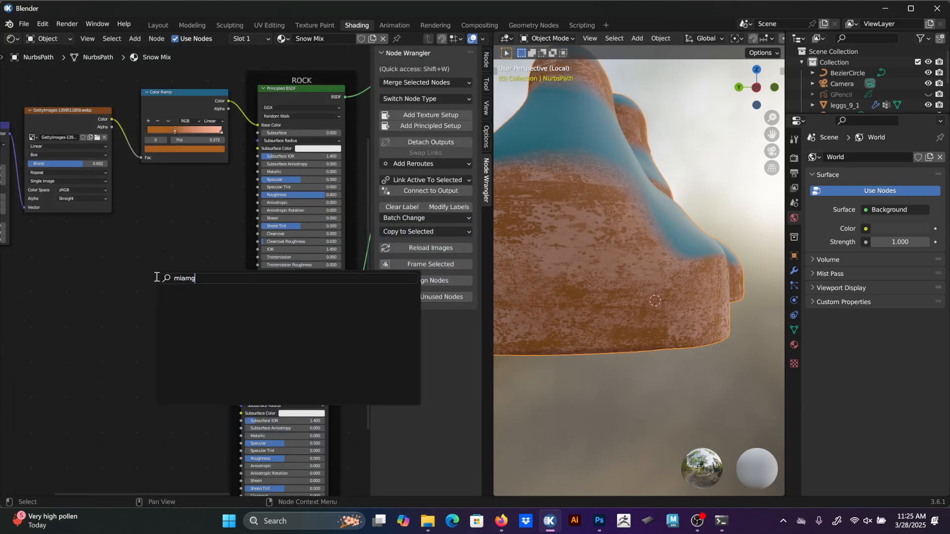
key("BackSpace")
key("BackSpace")
key("BackSpace")
key("BackSpace")
key("BackSpace")
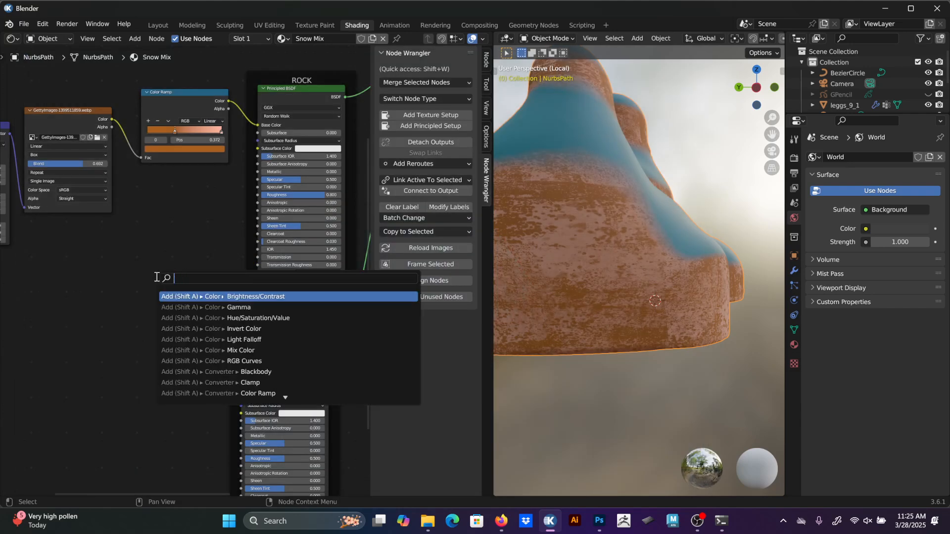
type("image")
key("Down")
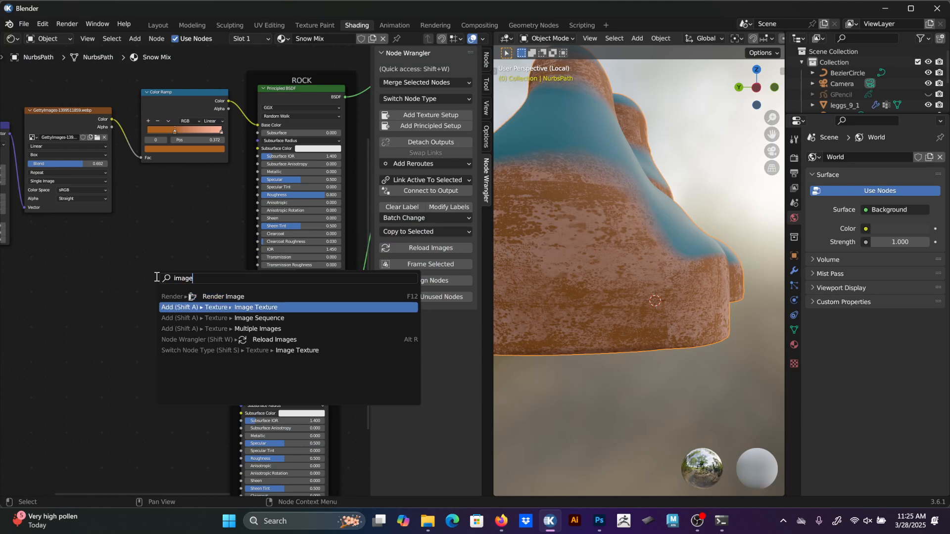
key("Return")
left_click(87, 250)
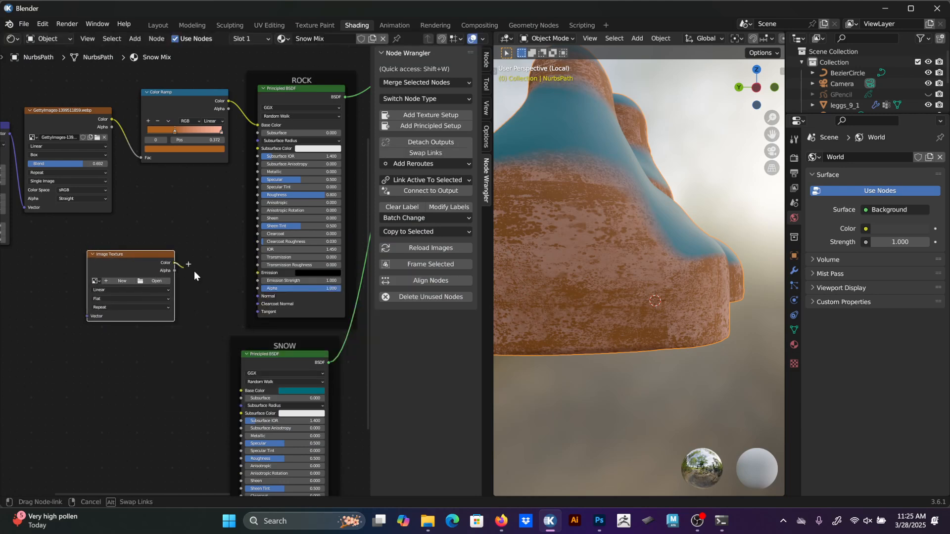
Add a Bump node, feeding its Height from the new Image Texture's Color and linking its Normal to the ROCK shader's Normal.
key("F3")
type("b")
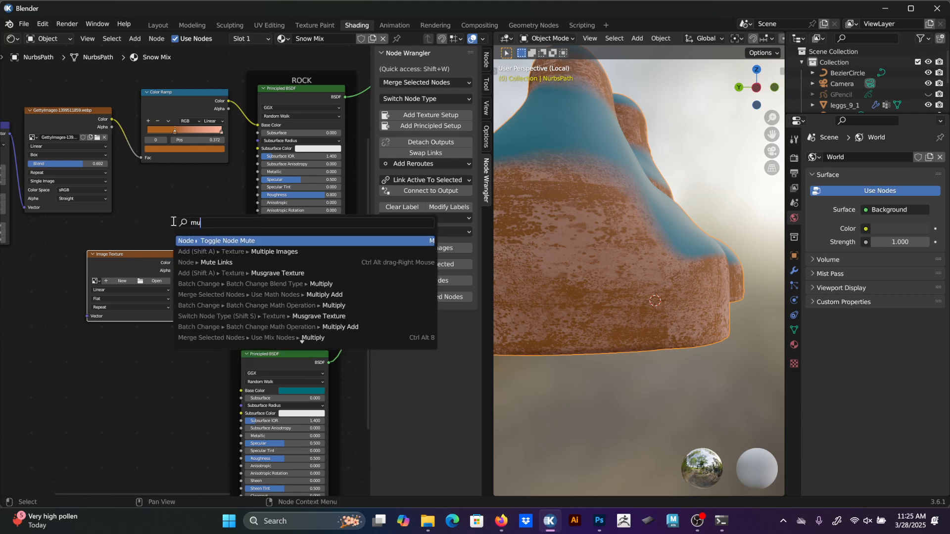
type("um")
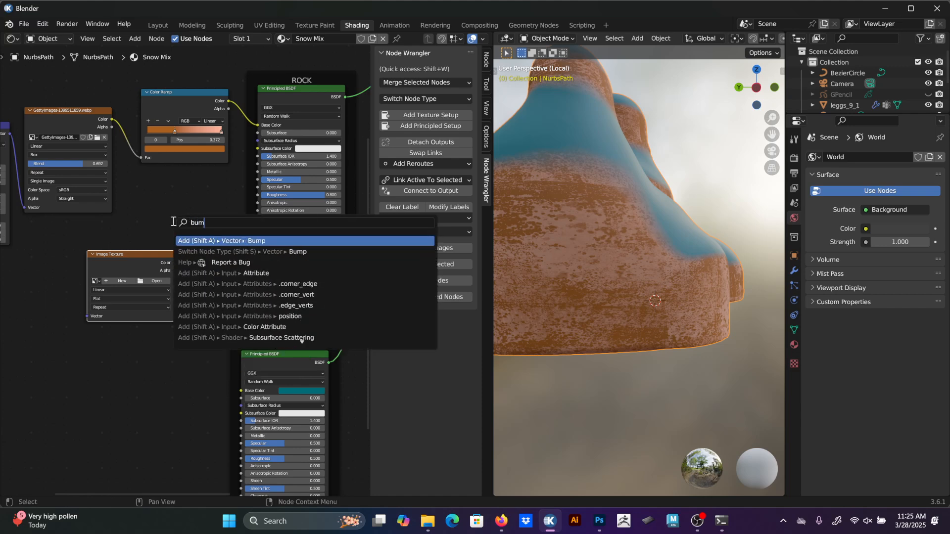
type("p")
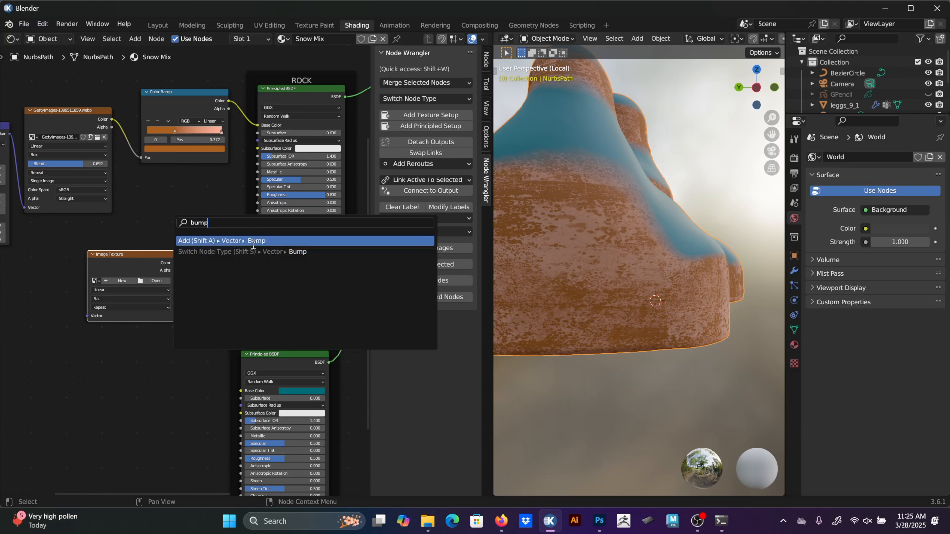
left_click(232, 240)
left_click(187, 251)
left_click_drag(169, 265, 188, 298)
left_click_drag(190, 251, 134, 281)
left_click_drag(201, 270, 257, 296)
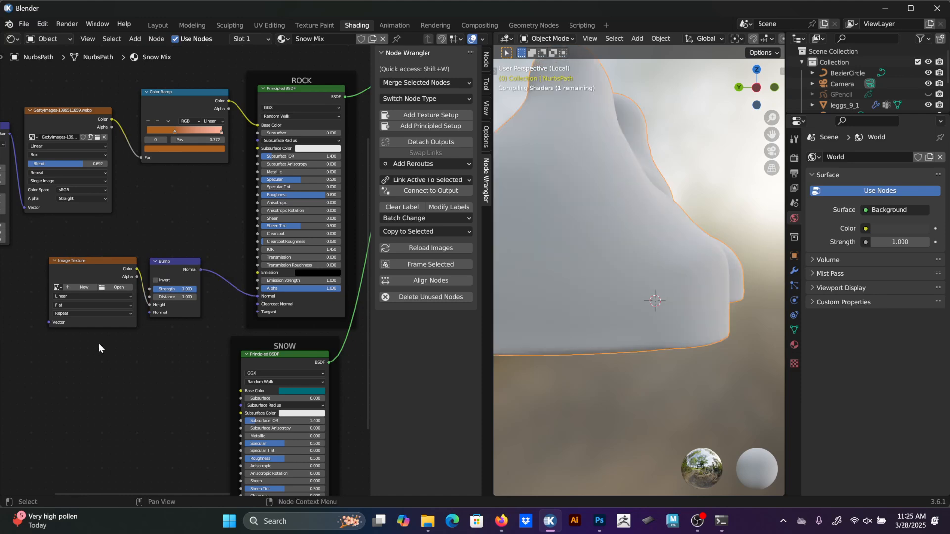
Load Snow.jpg from the D:\Textures folder into the new Image Texture node.
scroll(94, 366, "up", 2)
middle_click_drag(83, 415, 275, 389)
left_click(276, 243)
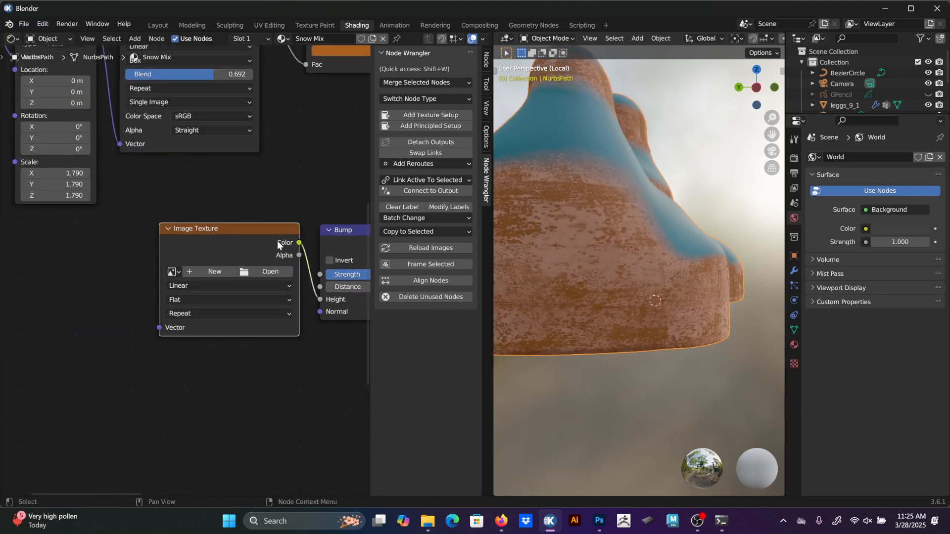
left_click(268, 271)
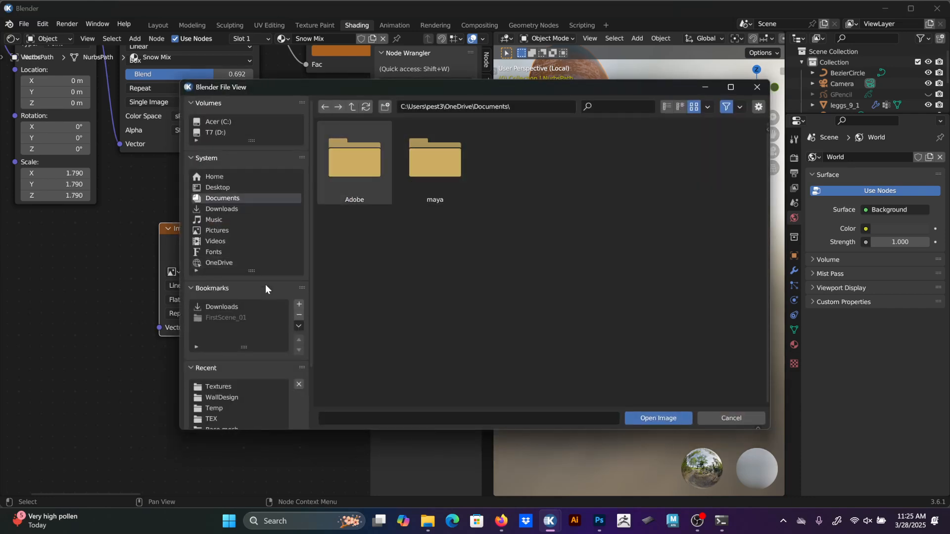
left_click(229, 387)
scroll(550, 280, "down", 3)
scroll(554, 282, "down", 8)
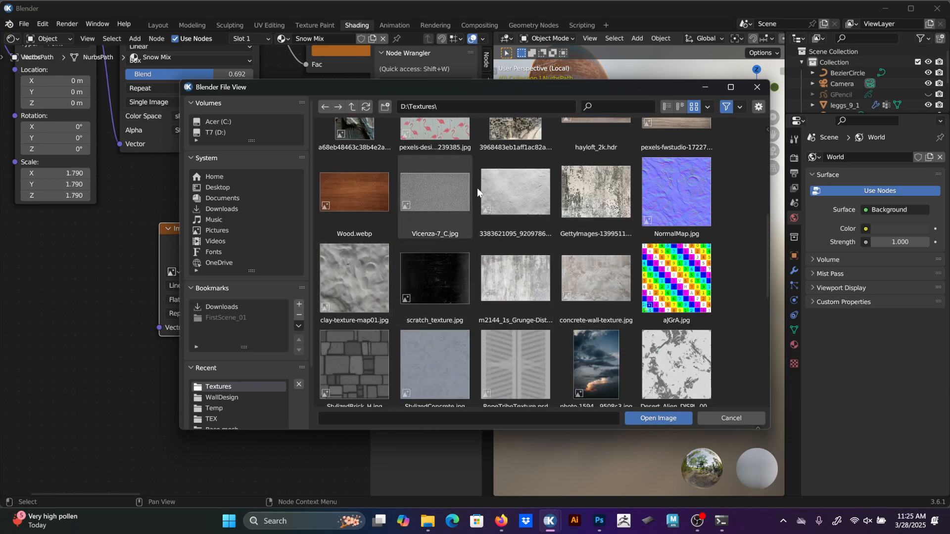
scroll(399, 346, "down", 5)
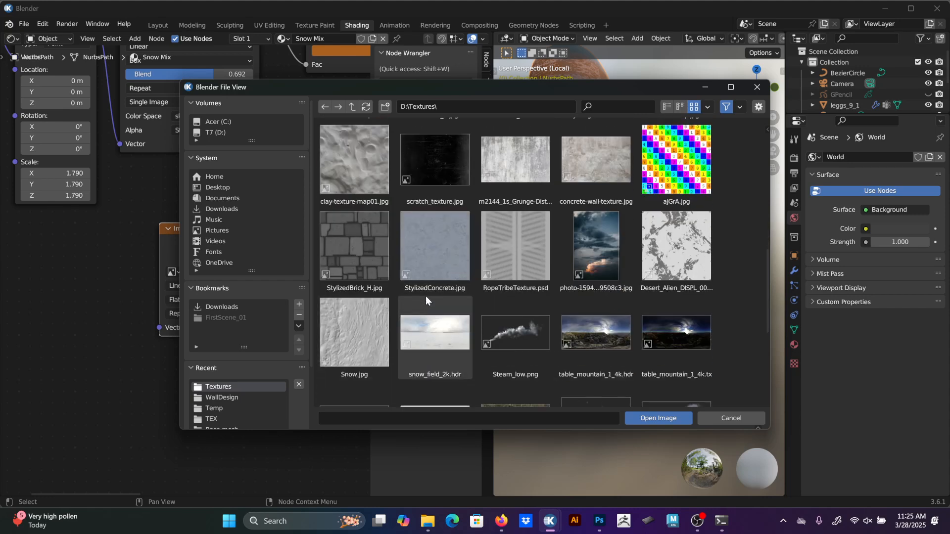
left_click(369, 314)
scroll(369, 314, "down", 3)
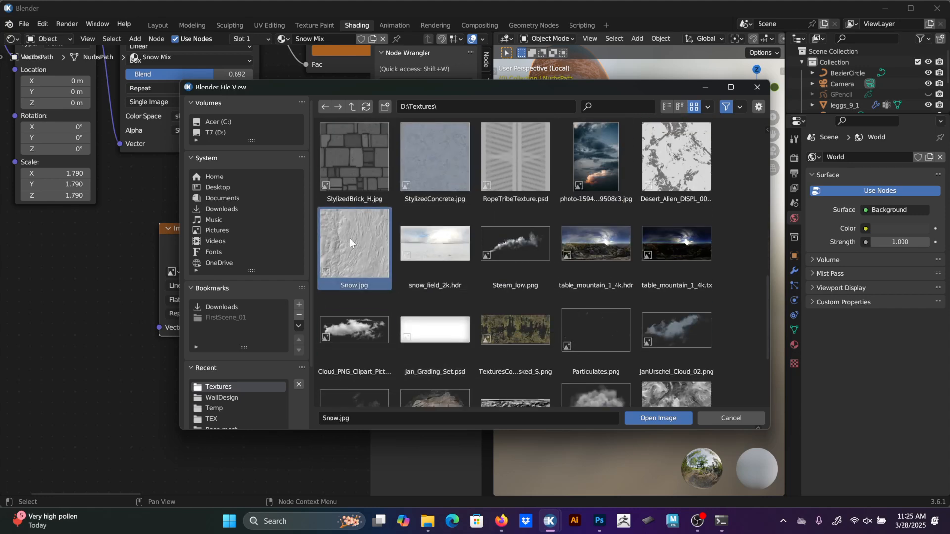
scroll(557, 296, "down", 5)
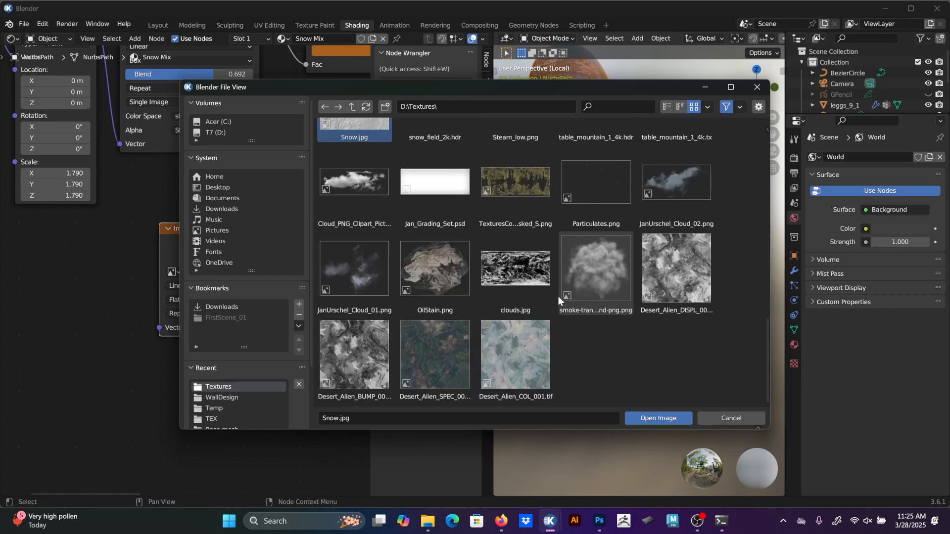
left_click(665, 420)
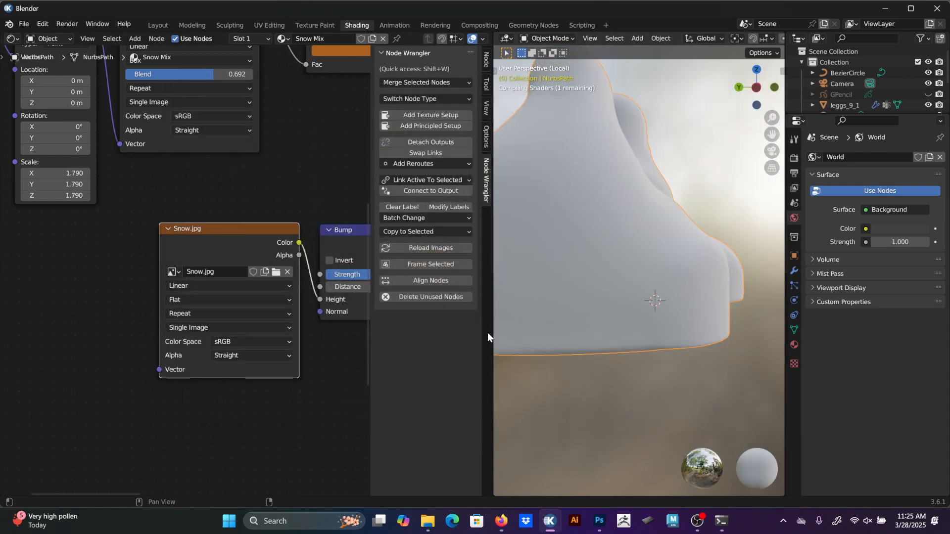
Set the Bump node's Distance to 18.900 and move the Snow.jpg node farther from the Bump node.
middle_click_drag(341, 397, 289, 397)
left_click(300, 392)
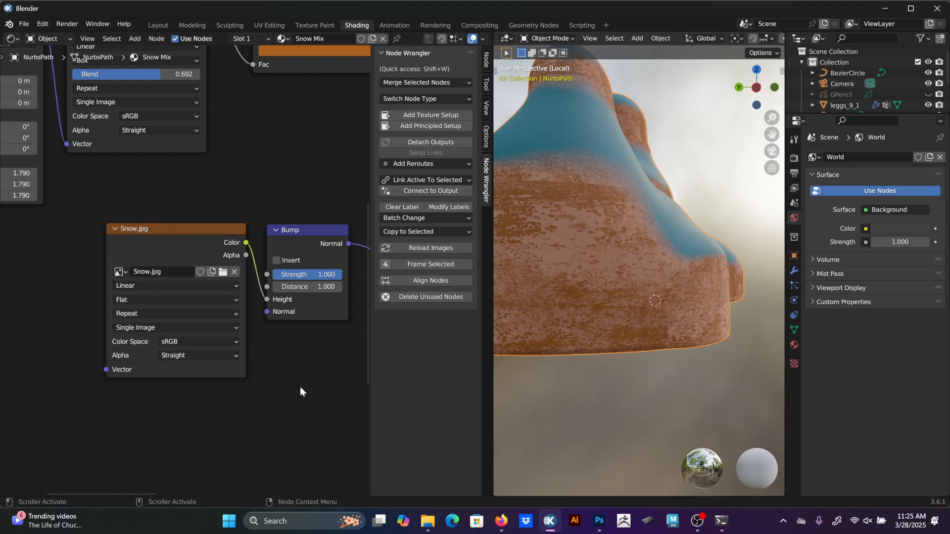
middle_click_drag(724, 223, 663, 218)
middle_click_drag(261, 345, 173, 305)
left_click_drag(220, 284, 238, 296)
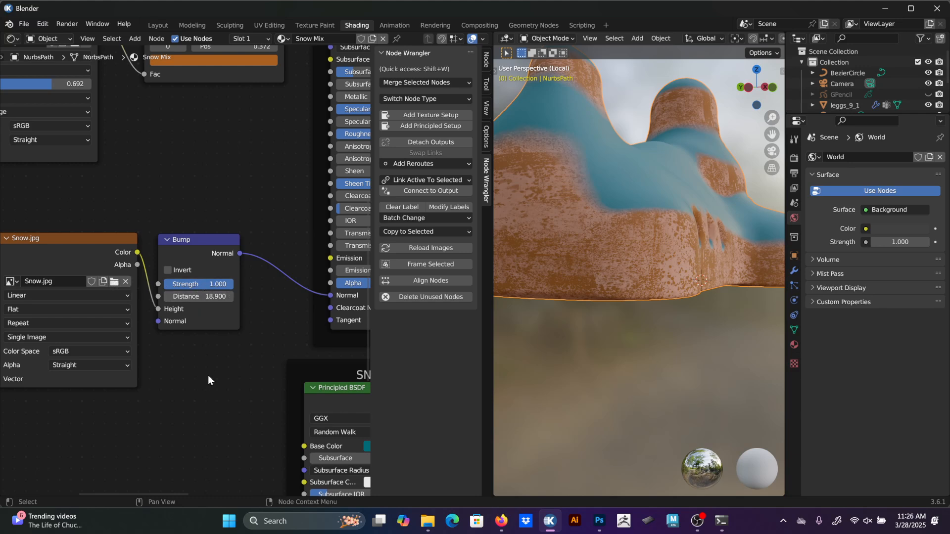
middle_click_drag(208, 375, 275, 361)
left_click_drag(160, 228, 12, 247)
key("F3")
type("c")
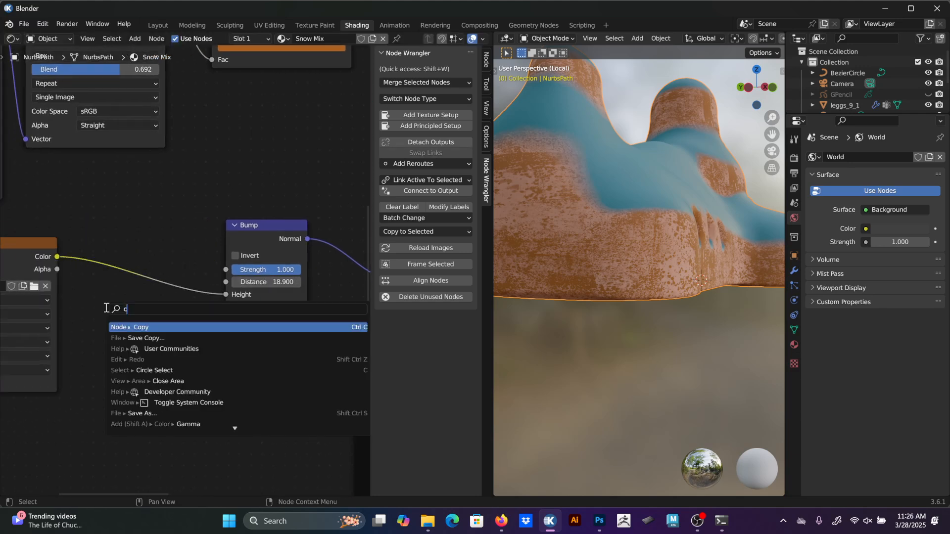
type("urves")
key("Return")
key("Escape")
Insert a Color Ramp node on the link between the Snow.jpg Color output and the Bump node's Height input.
key("F3")
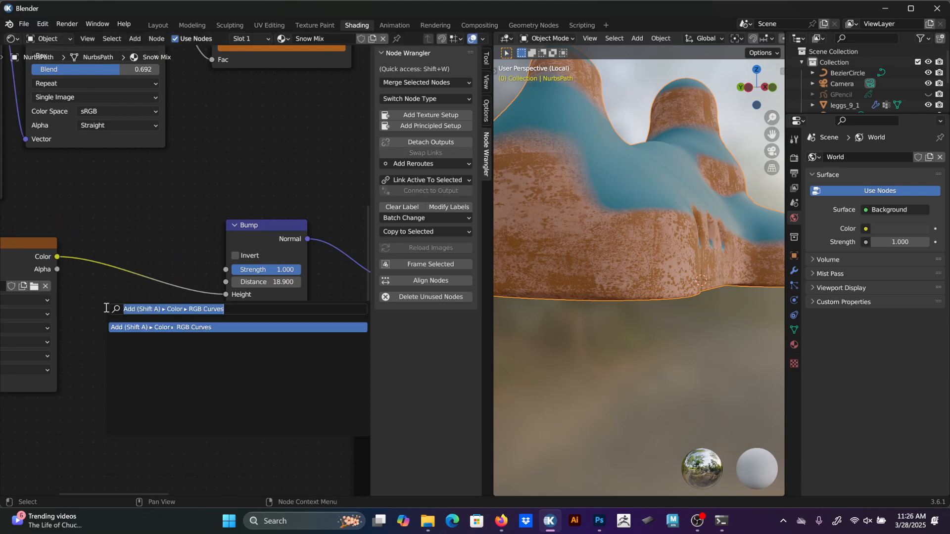
type("colro")
key("BackSpace")
key("BackSpace")
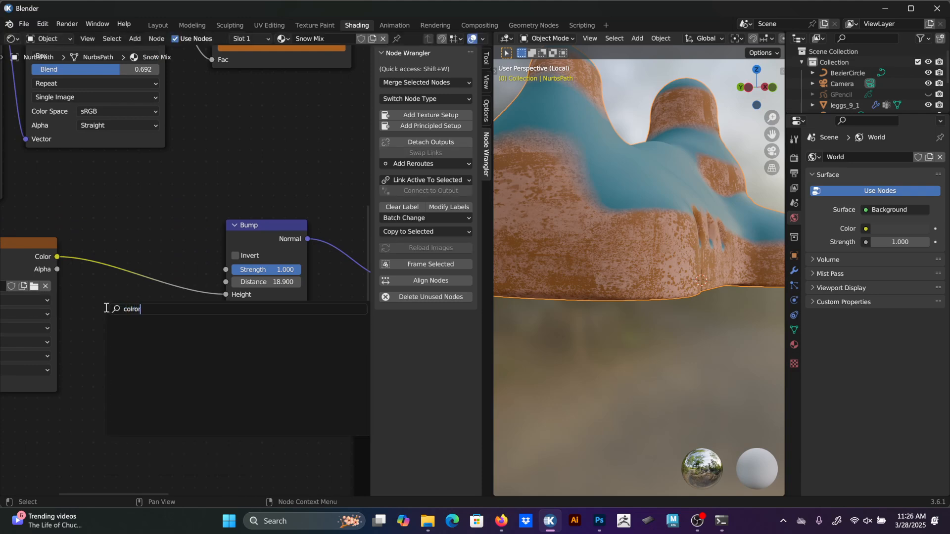
type("orr")
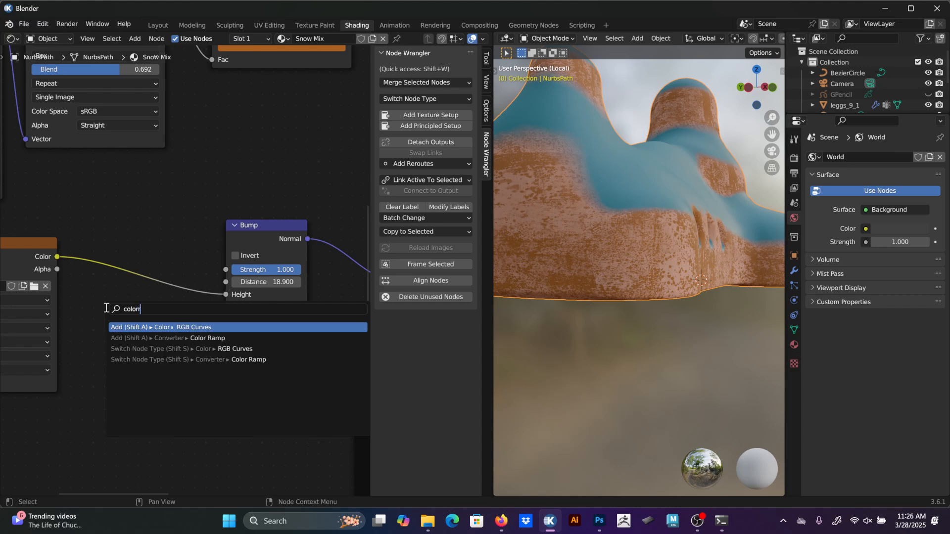
left_click(119, 338)
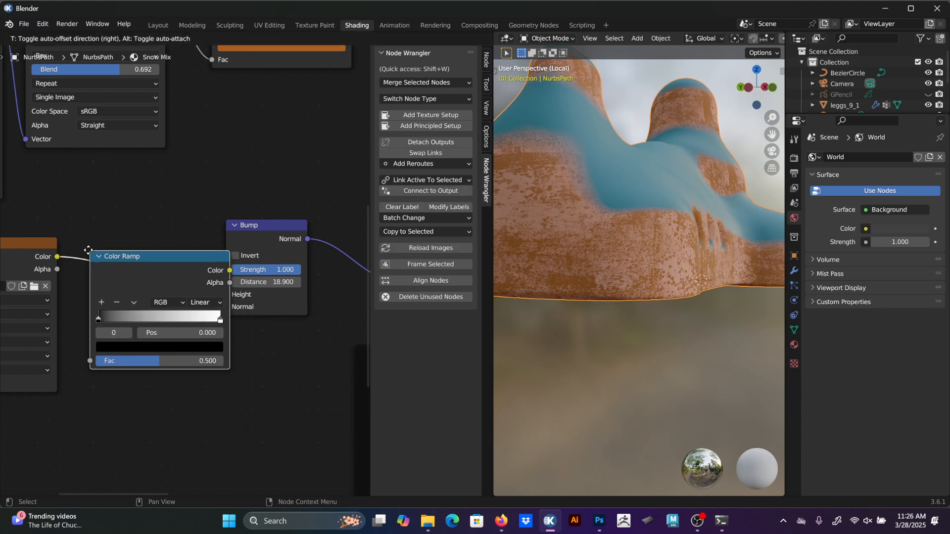
left_click(135, 280)
Select the bump Color Ramp's white stop and preview the ramp's output directly on the model.
scroll(262, 370, "up", 1)
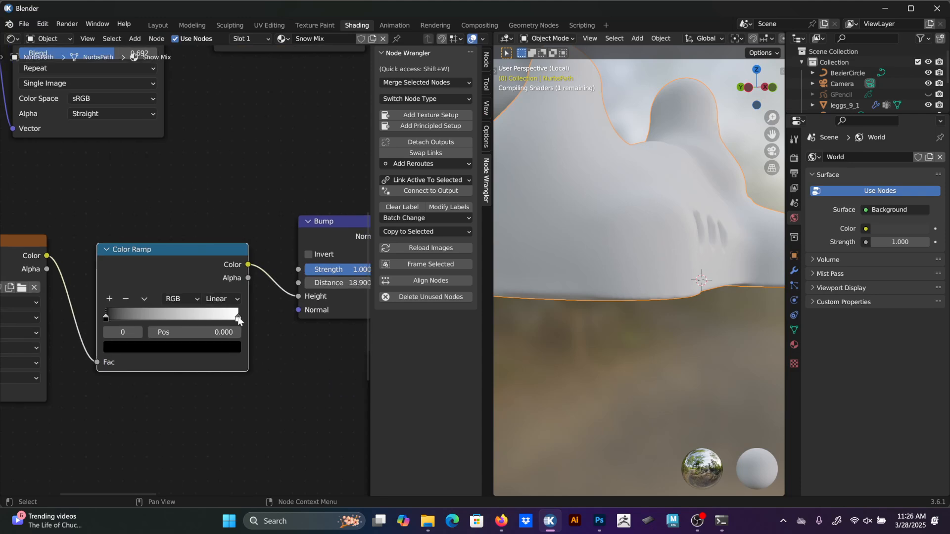
left_click_drag(238, 321, 277, 316)
left_click(246, 278, "ctrl+shift")
middle_click_drag(279, 347, 232, 371)
middle_click_drag(554, 264, 536, 281)
Add Texture Coordinate and Mapping nodes connected to the Snow.jpg texture's Vector input.
middle_click_drag(108, 428, 303, 422)
left_click(137, 273)
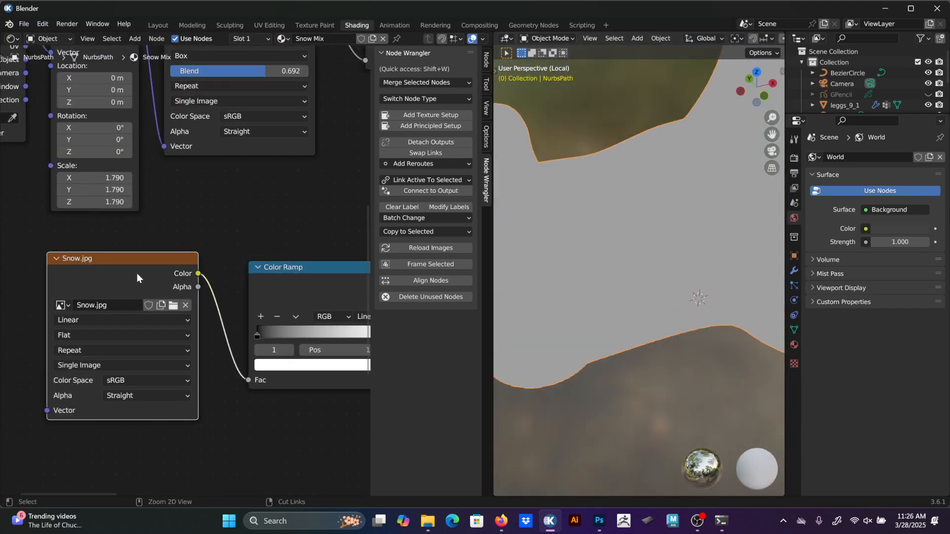
scroll(149, 297, "down", 1)
middle_click_drag(176, 436, 291, 374)
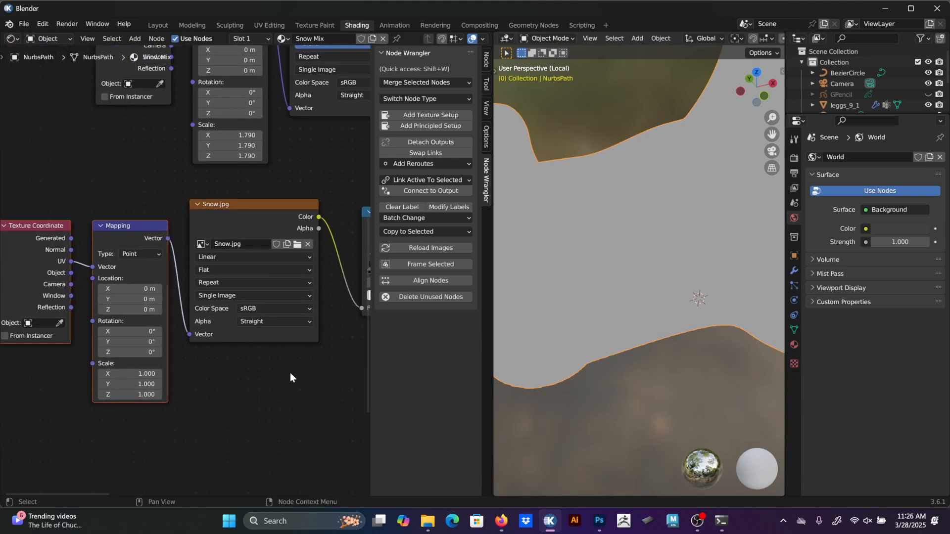
Connect the Texture Coordinate's Generated output to the Mapping node's Vector input for the rock bump texture.
left_click_drag(71, 239, 97, 274)
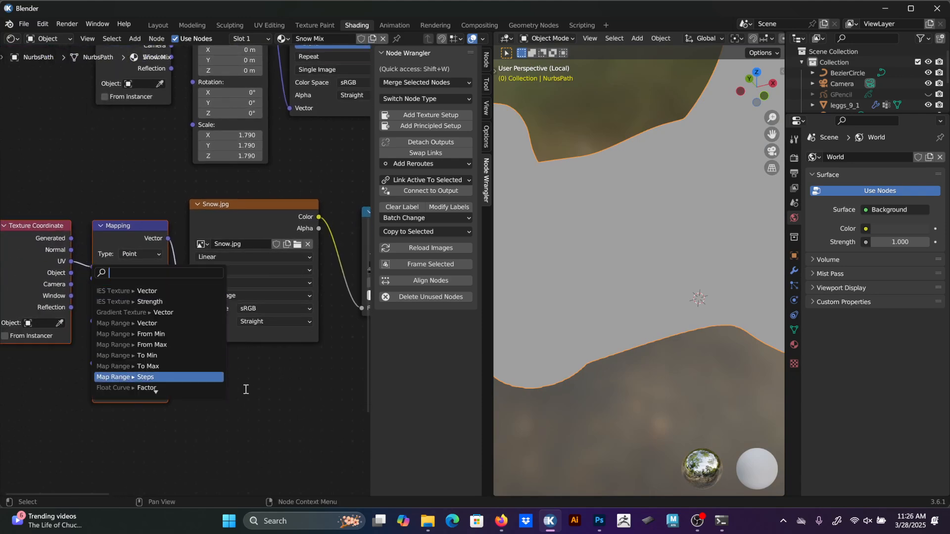
left_click_drag(71, 239, 93, 266)
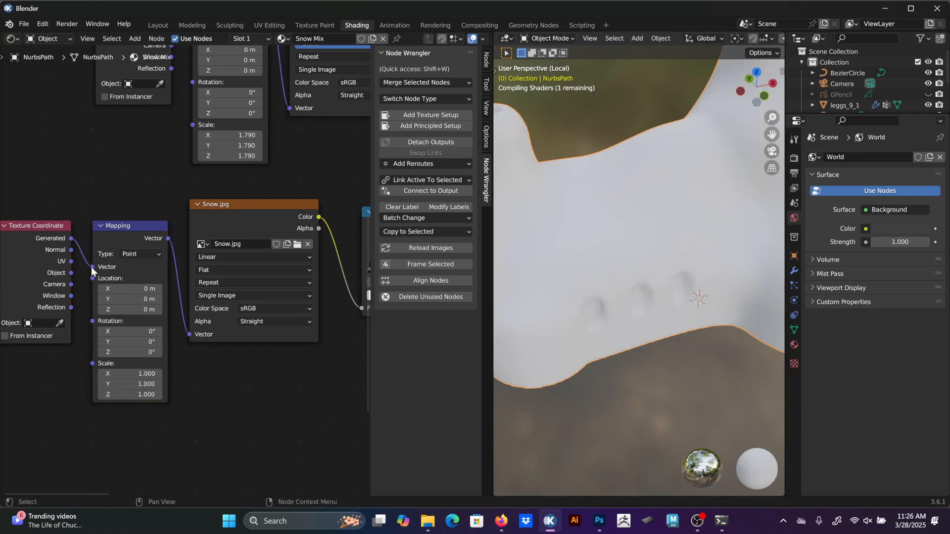
middle_click_drag(227, 383, 148, 391)
middle_click_drag(681, 331, 696, 296)
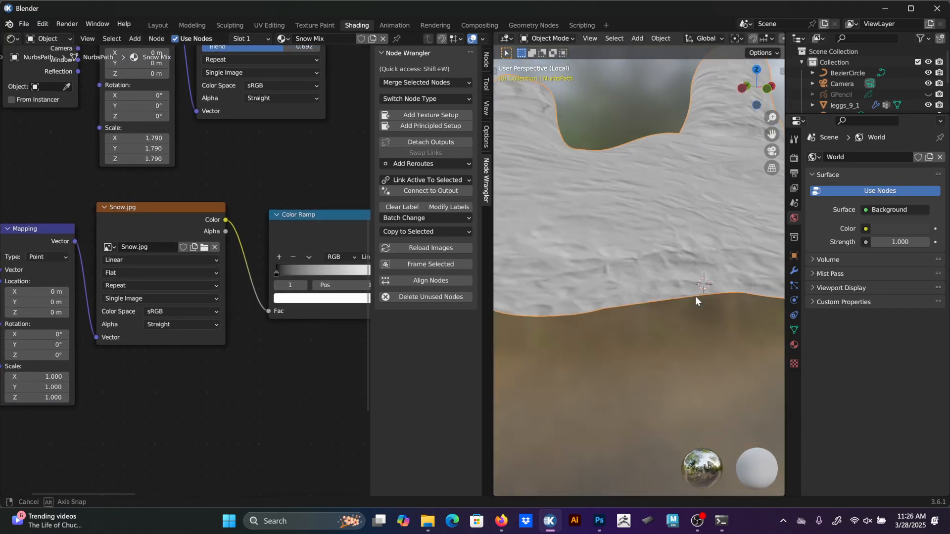
Enable Invert on the Bump node and reverse its Color Ramp, with white at 0.000 and black at about 0.758.
middle_click_drag(328, 346, 157, 286)
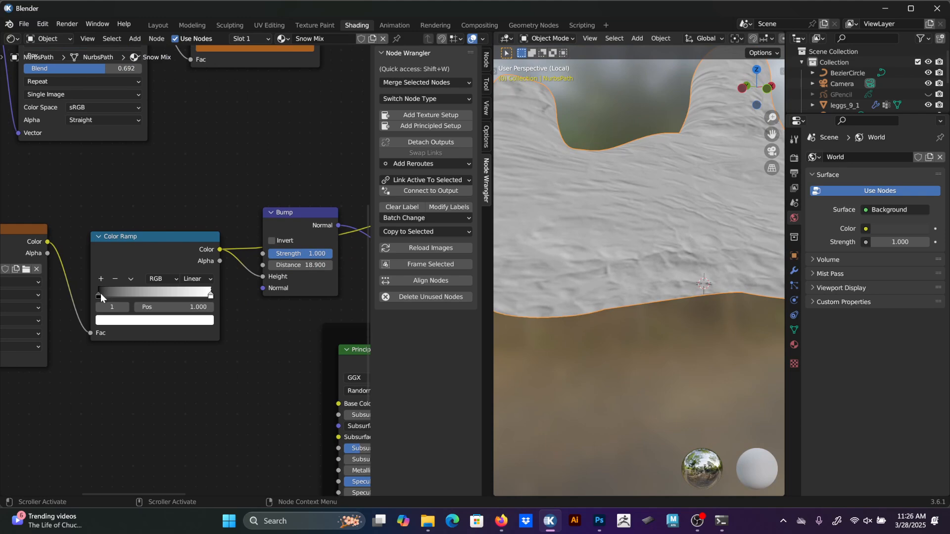
mouse_move(100, 295)
left_mouse_down()
mouse_move(136, 296)
mouse_move(97, 296)
left_mouse_up()
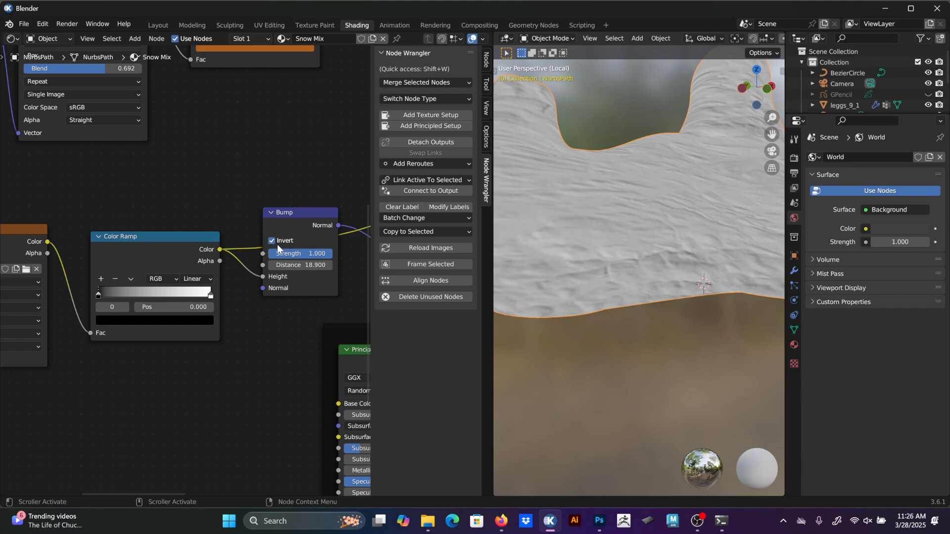
left_click_drag(106, 292, 147, 295)
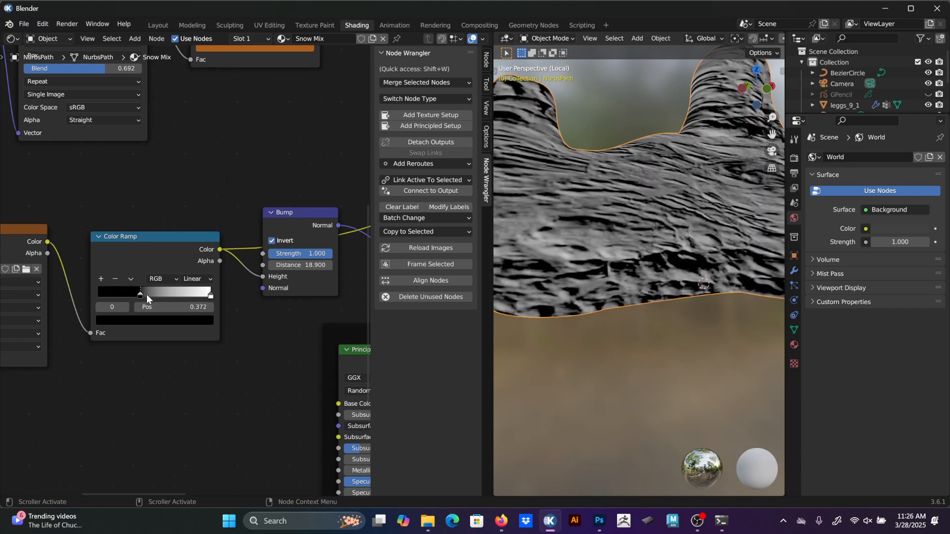
left_click_drag(210, 299, 187, 299)
left_click(140, 293)
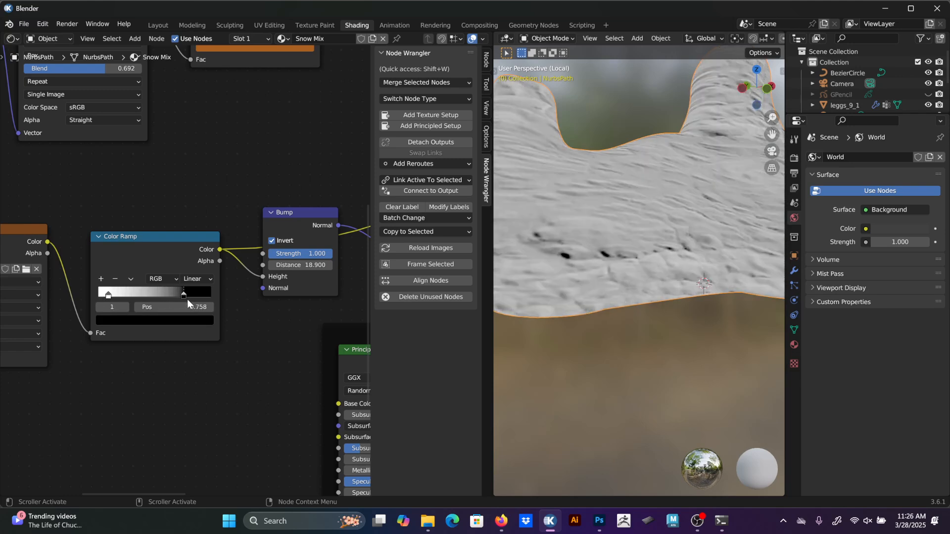
left_click_drag(108, 296, 97, 296)
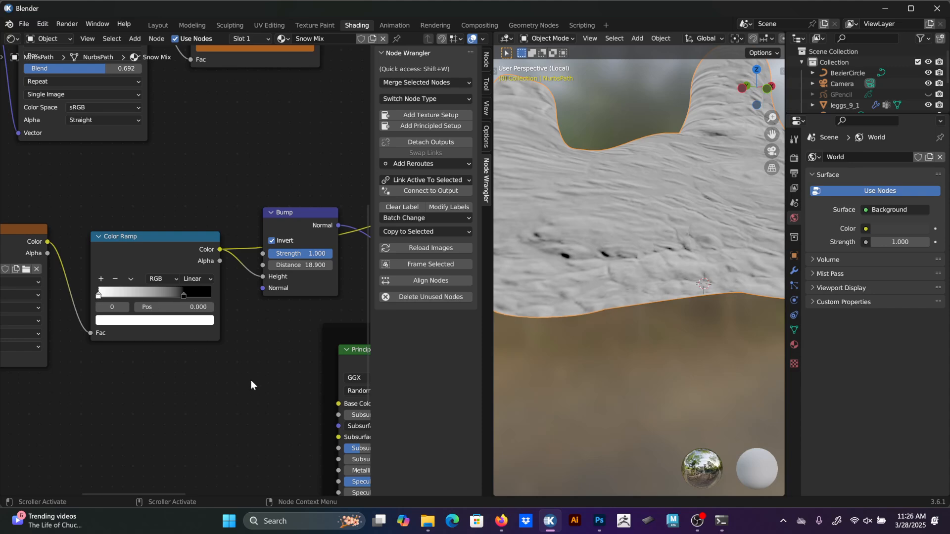
Preview the Mix Shader on the model to check the combined rock and snow surface.
scroll(262, 241, "down", 8)
middle_click_drag(263, 241, 73, 282)
scroll(237, 224, "down", 2)
left_click(283, 120, "ctrl+shift")
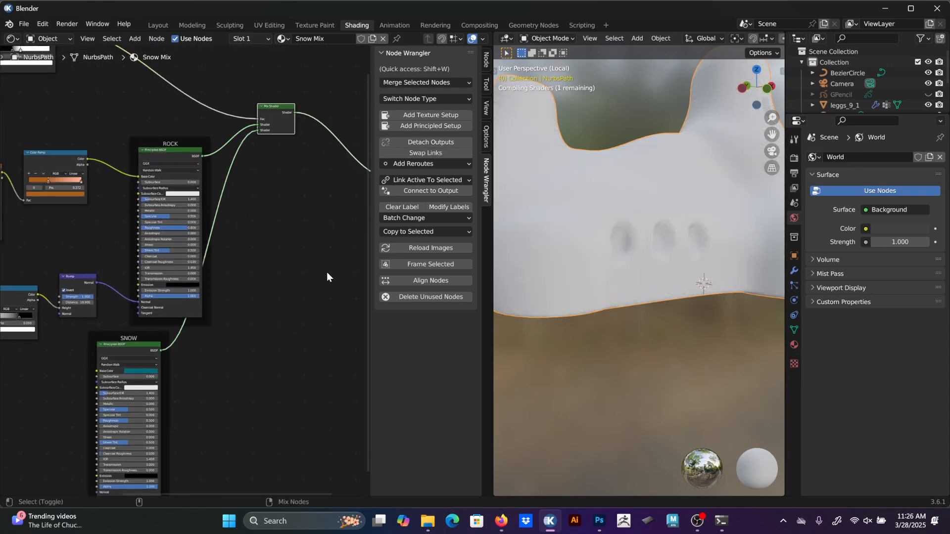
middle_click_drag(317, 268, 310, 275)
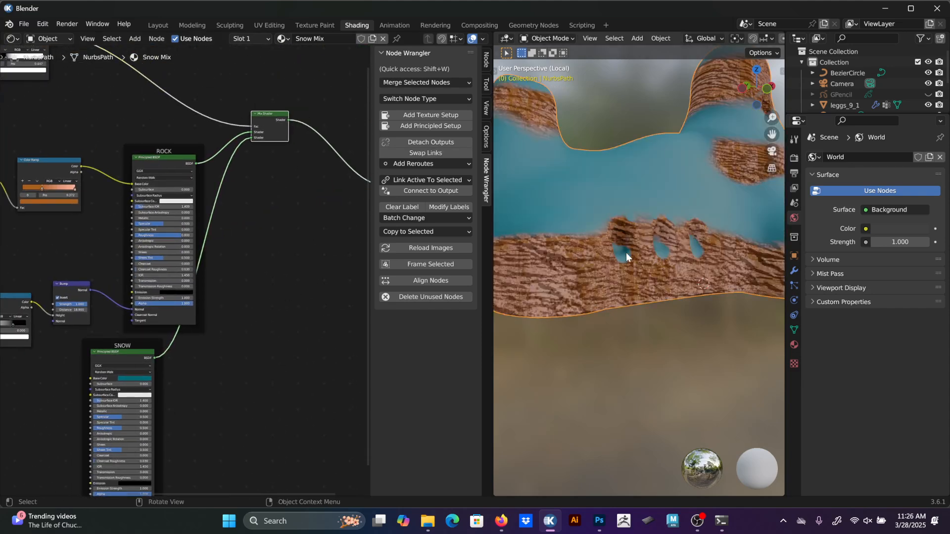
middle_click_drag(625, 290, 639, 297)
Set the rock Bump node's Distance to 0.25.
middle_click_drag(258, 361, 341, 315)
scroll(161, 280, "up", 5)
scroll(161, 284, "up", 5)
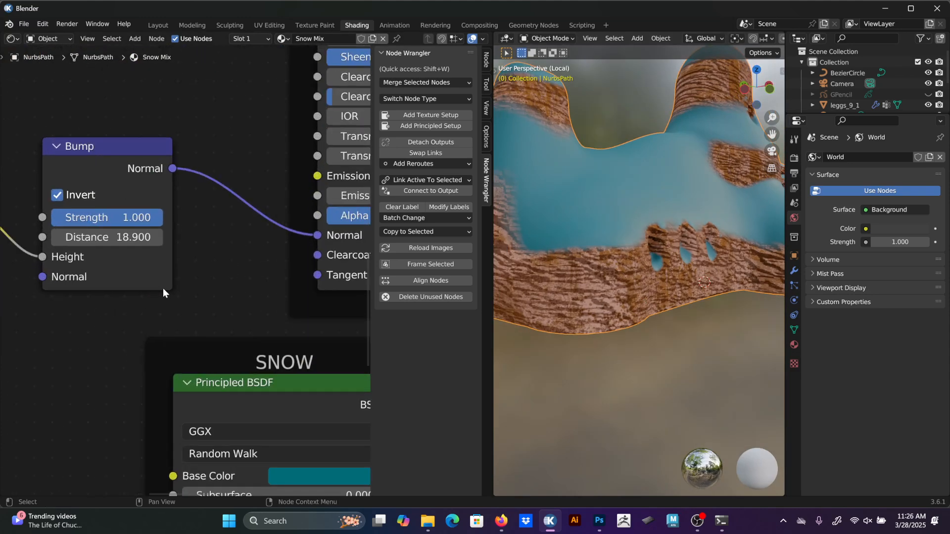
middle_click_drag(225, 353, 312, 424)
left_click(189, 303)
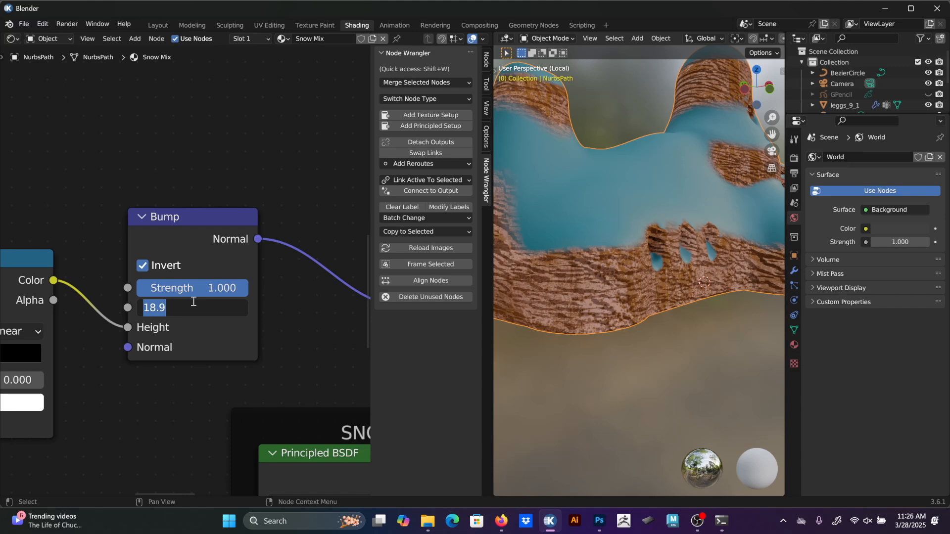
type(".25")
key("Return")
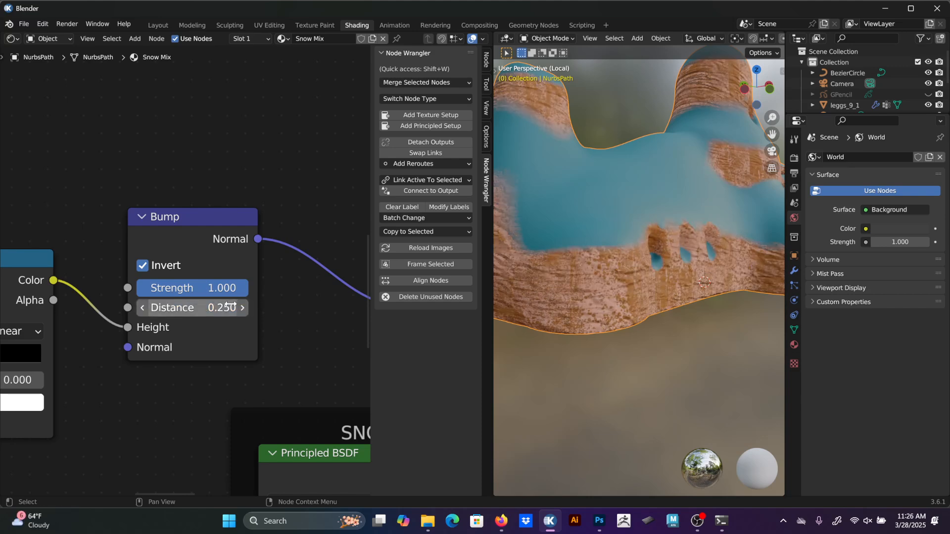
Set the rock bump Mapping node's Scale to 0.760 on X, Y and Z.
mouse_move(644, 283)
middle_mouse_down()
mouse_move(676, 277)
mouse_move(651, 278)
middle_mouse_up()
middle_click_drag(108, 387, 296, 277)
scroll(292, 280, "down", 5)
middle_click_drag(59, 356, 325, 364)
scroll(212, 365, "down", 1)
middle_click_drag(156, 392, 182, 364)
left_click_drag(133, 351, 106, 374)
left_click(316, 352)
middle_click_drag(316, 352, 208, 375)
scroll(560, 251, "down", 1)
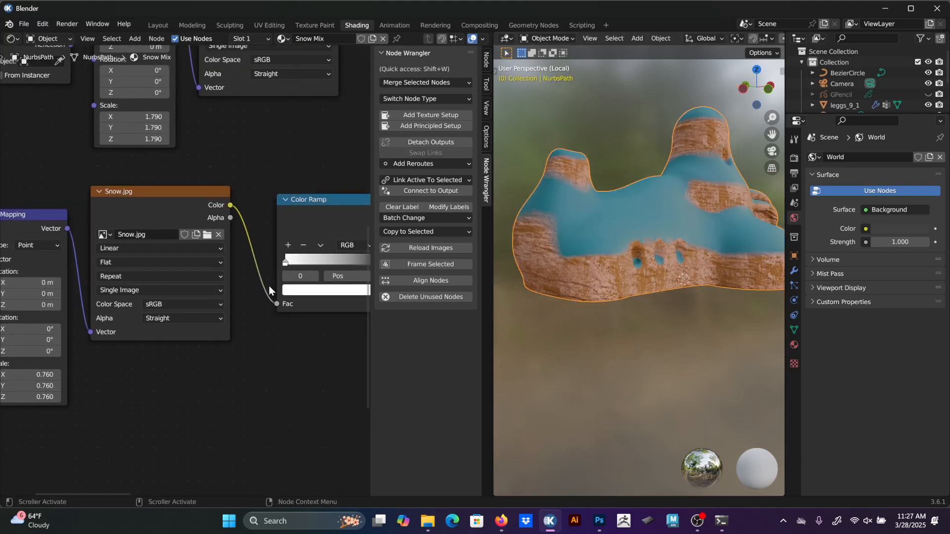
scroll(268, 286, "down", 3)
scroll(632, 286, "down", 1)
middle_click_drag(365, 355, 364, 363)
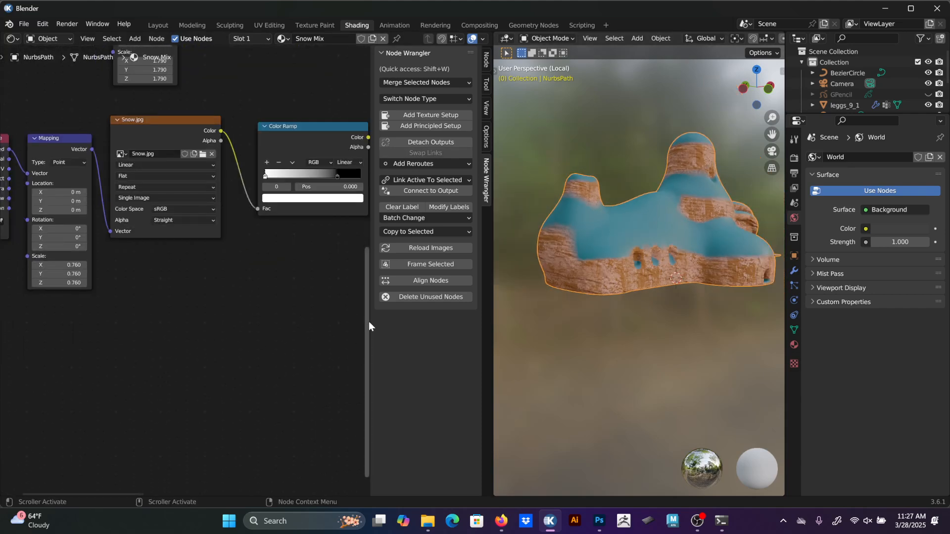
Add an Image Texture node in the empty space beside the SNOW shader.
middle_click_drag(320, 394, 273, 383)
scroll(290, 328, "down", 4)
middle_click_drag(290, 328, 167, 328)
scroll(115, 227, "up", 2)
scroll(167, 273, "up", 3)
middle_click_drag(168, 273, 181, 219)
middle_click_drag(273, 196, 323, 189)
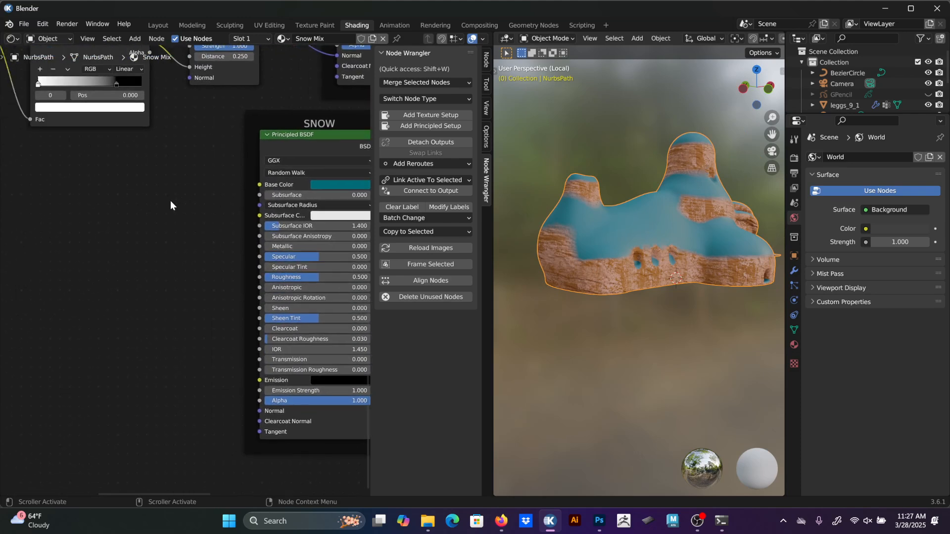
key("F3")
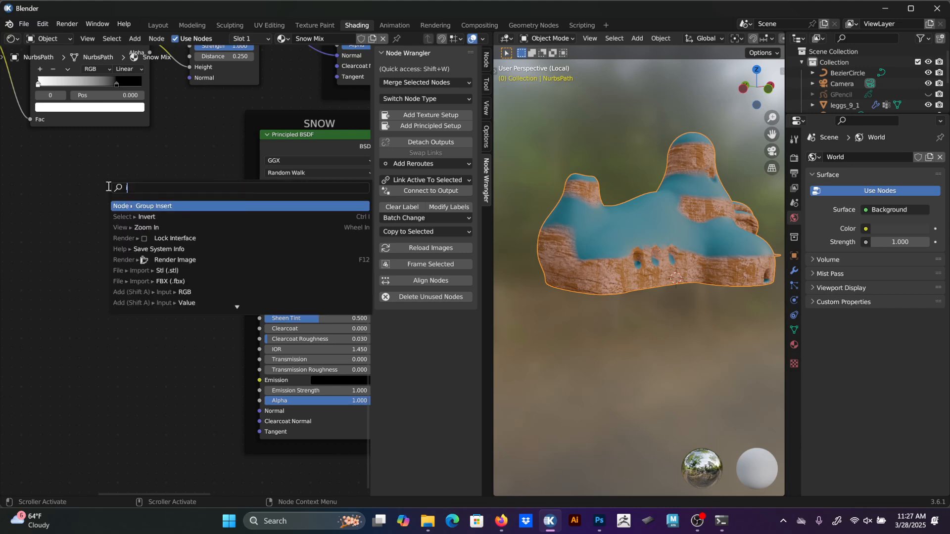
type("image")
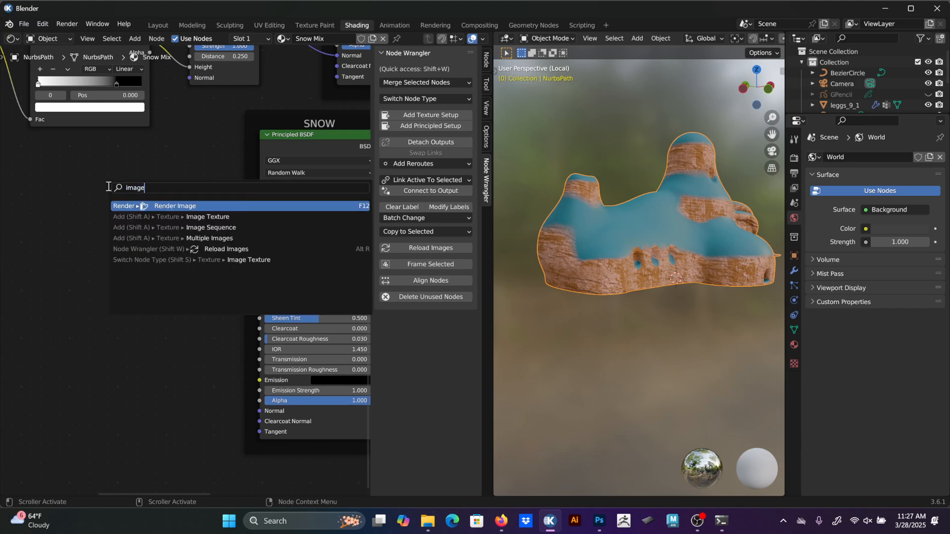
key("Down")
key("Return")
left_click(61, 169)
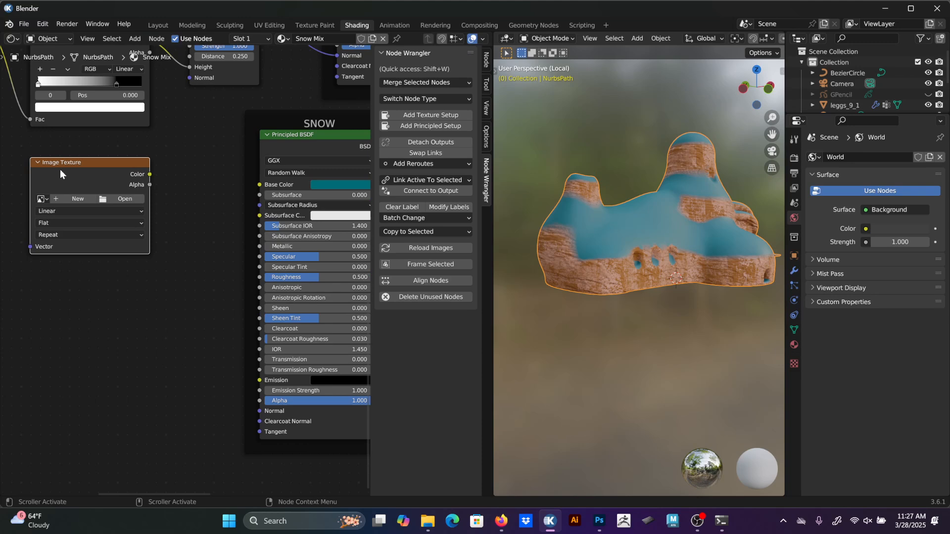
Load Snow.jpg from the D:\Textures folder into the new Image Texture node.
left_click(128, 199)
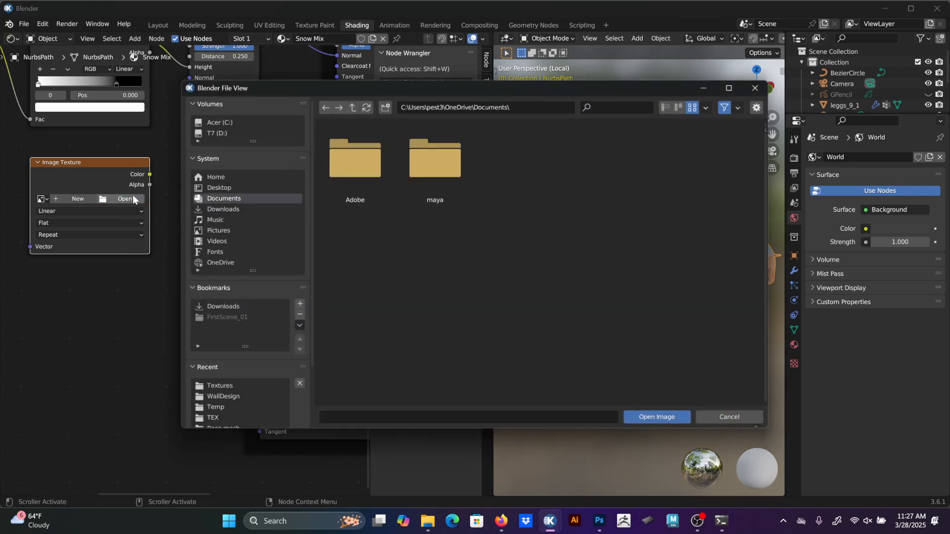
left_click(217, 388)
scroll(553, 321, "down", 10)
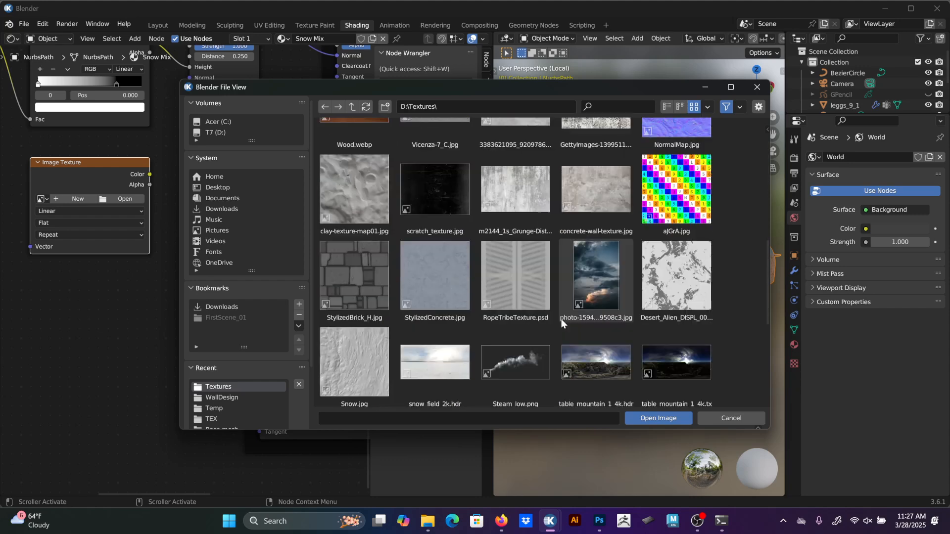
scroll(562, 322, "down", 2)
left_click(376, 297)
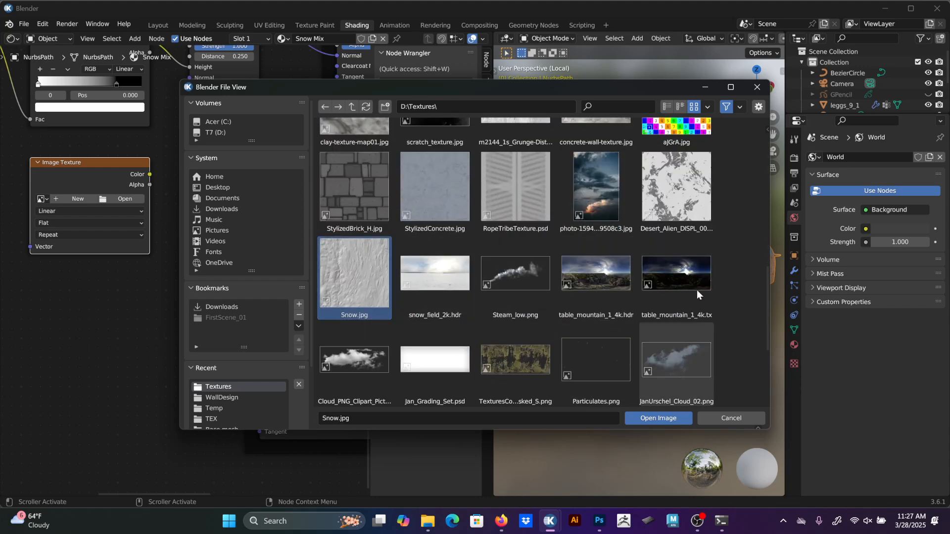
left_click(665, 419)
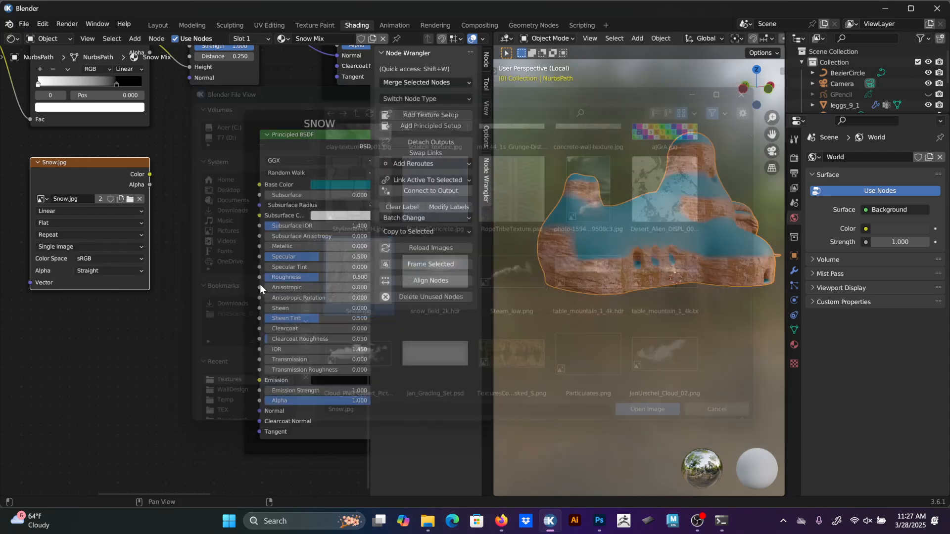
Duplicate the rock's bump Color Ramp and Bump nodes beside the SNOW shader and link the new Snow.jpg node to the copied ramp.
scroll(261, 289, "down", 5)
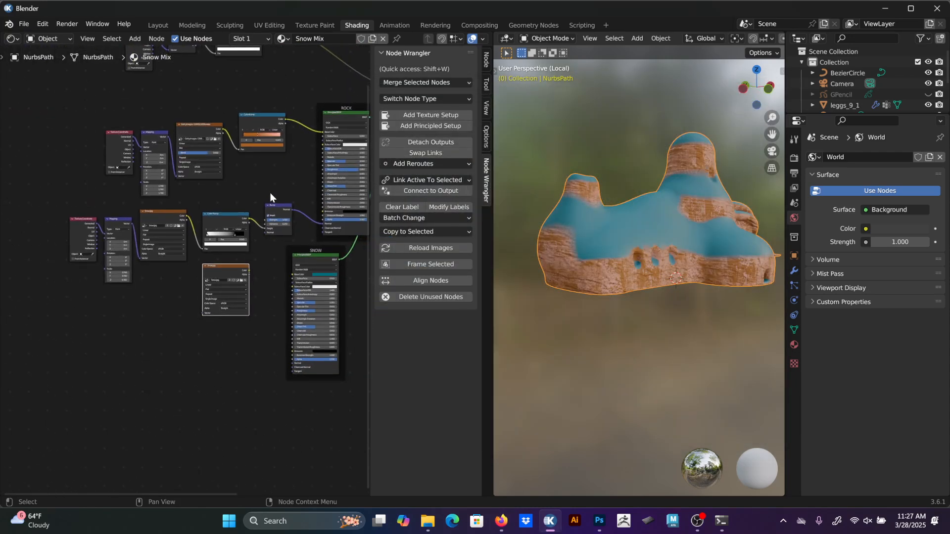
left_click_drag(270, 197, 232, 234)
key("shift+d")
left_click(250, 346)
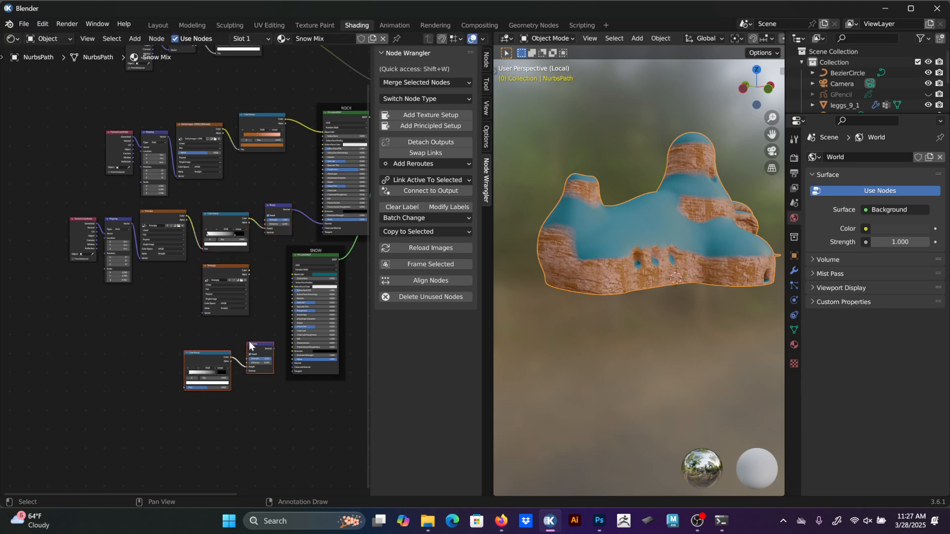
left_click_drag(233, 269, 123, 357)
right_click_drag(138, 369, 194, 374, "alt")
Duplicate the rock bump's Texture Coordinate and Mapping nodes and link the copies to the new Snow.jpg node's Vector input.
left_click_drag(124, 199, 50, 260)
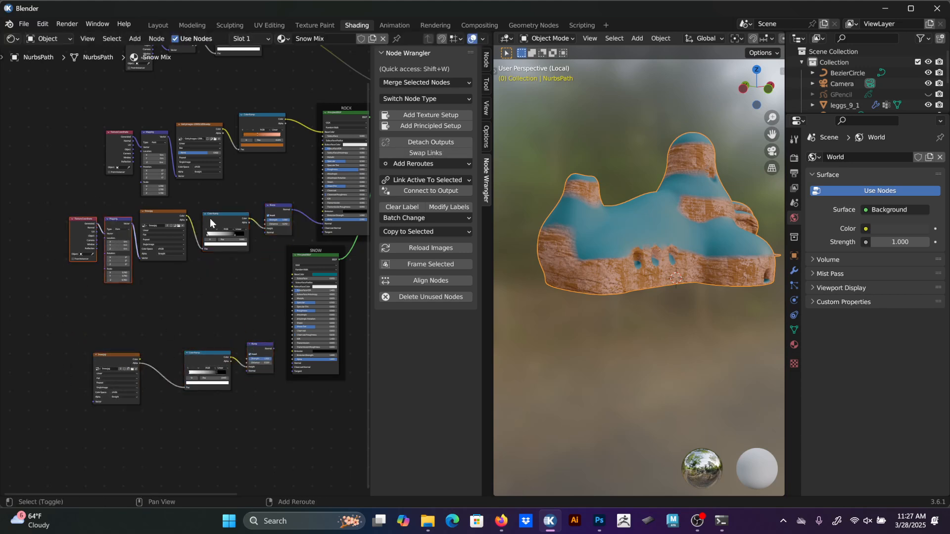
key("shift+d")
left_click(137, 365)
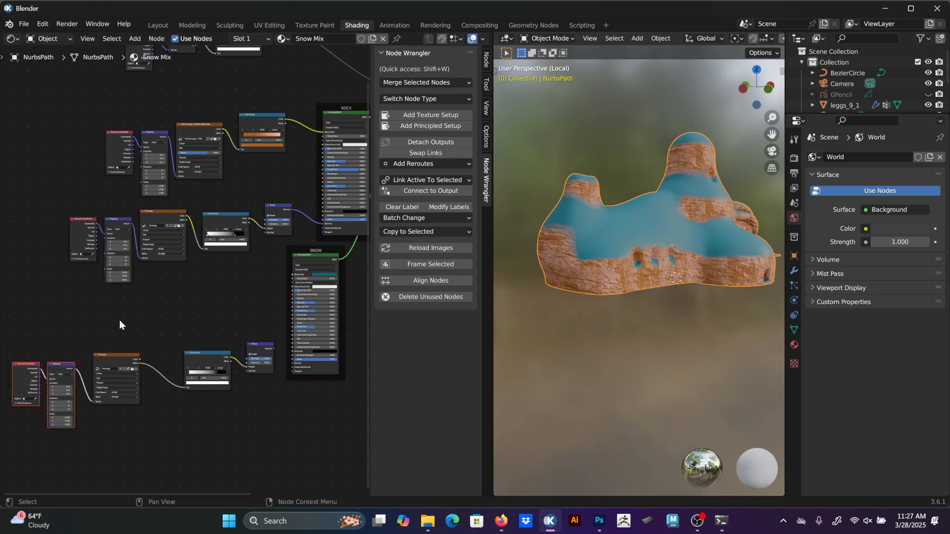
Set the new Snow.jpg texture's projection to Box and connect its Color output to the copied Color Ramp's Fac input.
scroll(167, 295, "up", 4)
middle_click_drag(167, 296, 366, 226)
scroll(280, 327, "up", 6)
middle_click_drag(281, 327, 162, 247)
left_click(166, 266)
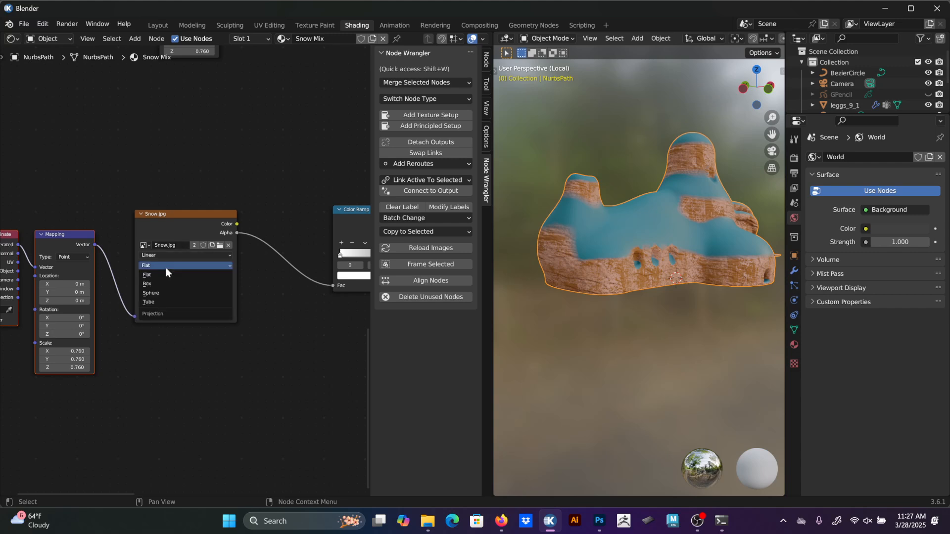
left_click(163, 284)
middle_click_drag(239, 233, 73, 223)
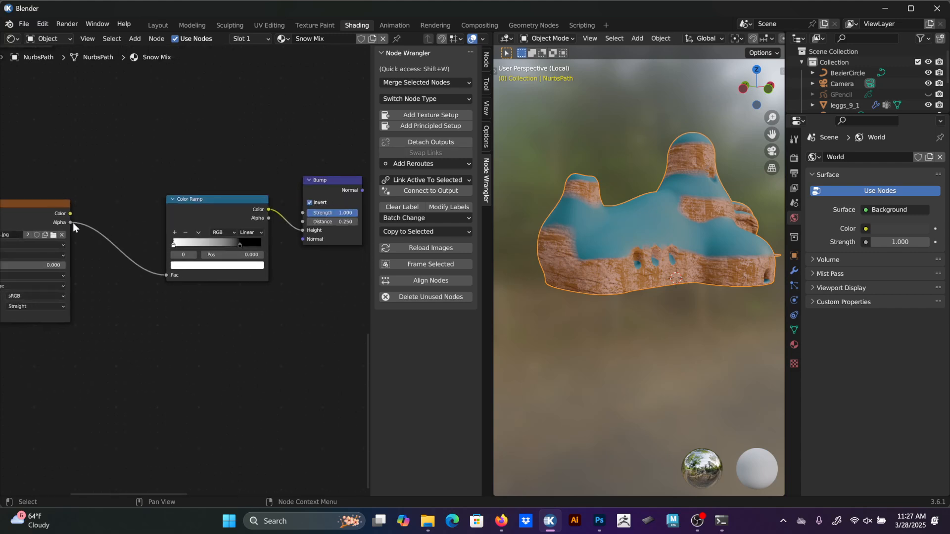
left_click_drag(71, 214, 87, 232)
left_click_drag(167, 277, 168, 277)
Connect the copied Bump node's Normal output to the SNOW shader's Normal input and inspect the snow surface.
middle_click_drag(331, 289, 170, 341)
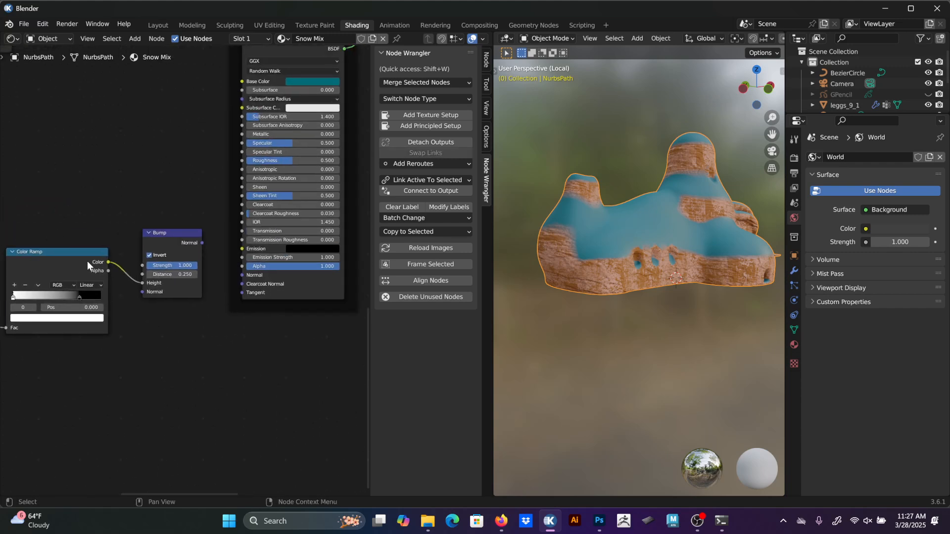
left_click_drag(205, 243, 242, 276)
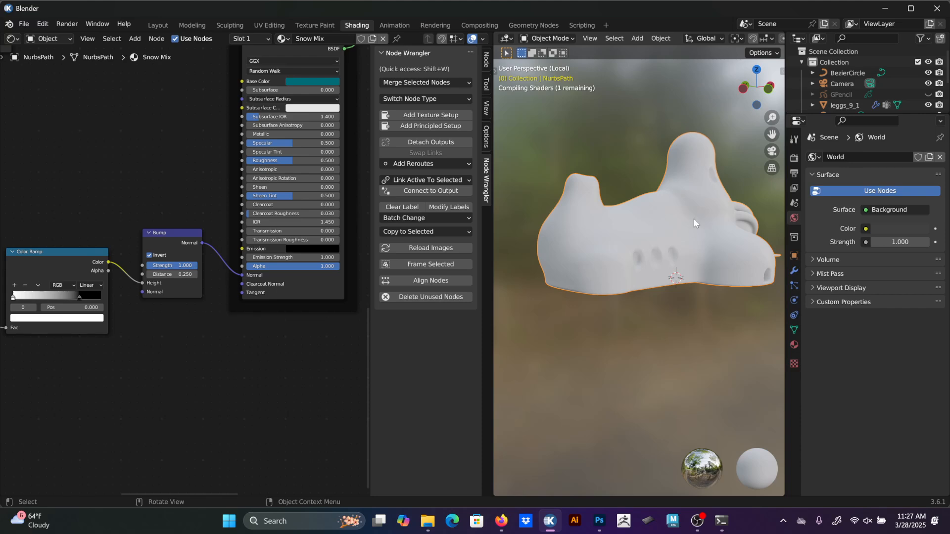
scroll(655, 232, "up", 5)
scroll(655, 231, "down", 3)
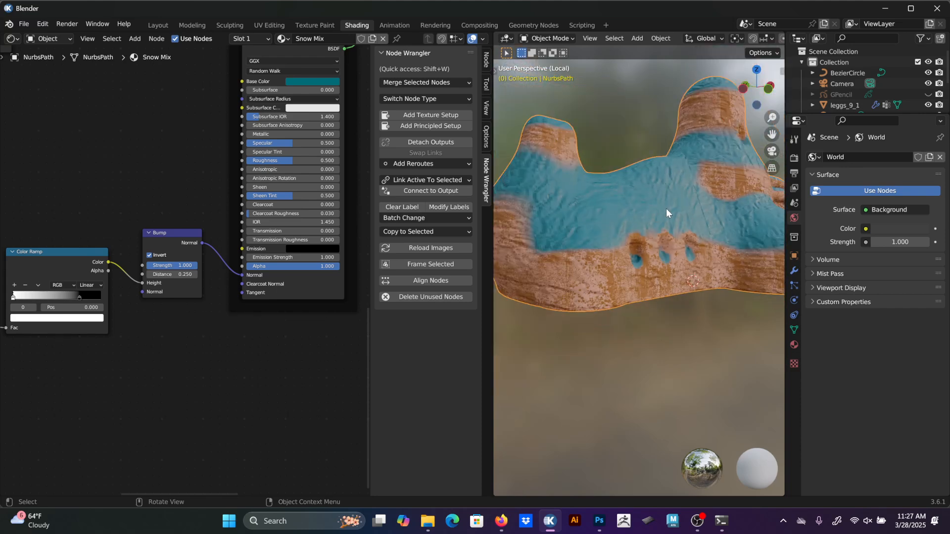
middle_click_drag(666, 210, 660, 240)
Set the snow bump's Snow.jpg box projection Blend to 0.250.
scroll(162, 192, "down", 3)
middle_click_drag(218, 193, 263, 186)
middle_click_drag(167, 207, 217, 183)
middle_click_drag(75, 335, 217, 341)
scroll(217, 341, "up", 5)
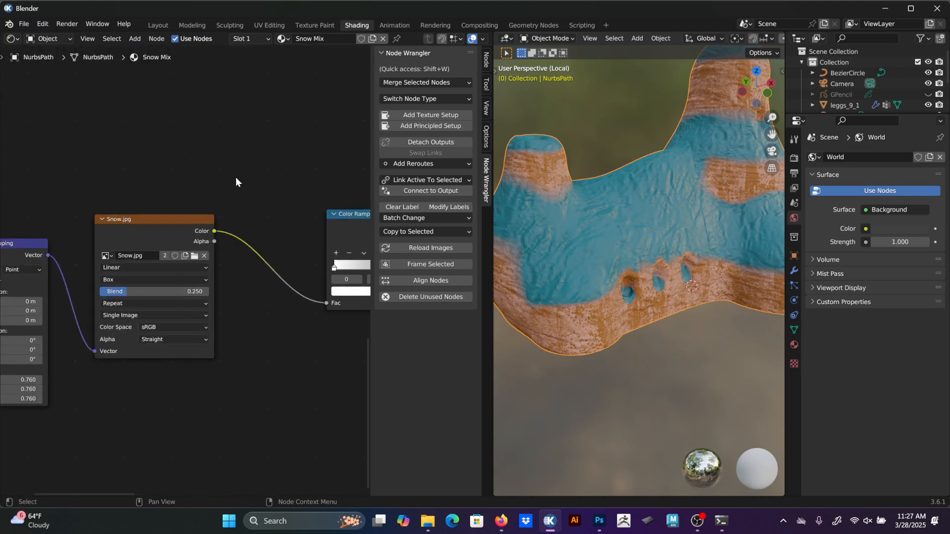
Set the snow bump Mapping node's Scale to 0.250 on X, Y and Z.
middle_click_drag(262, 203, 325, 159)
scroll(325, 159, "down", 4)
middle_click_drag(208, 335, 239, 334)
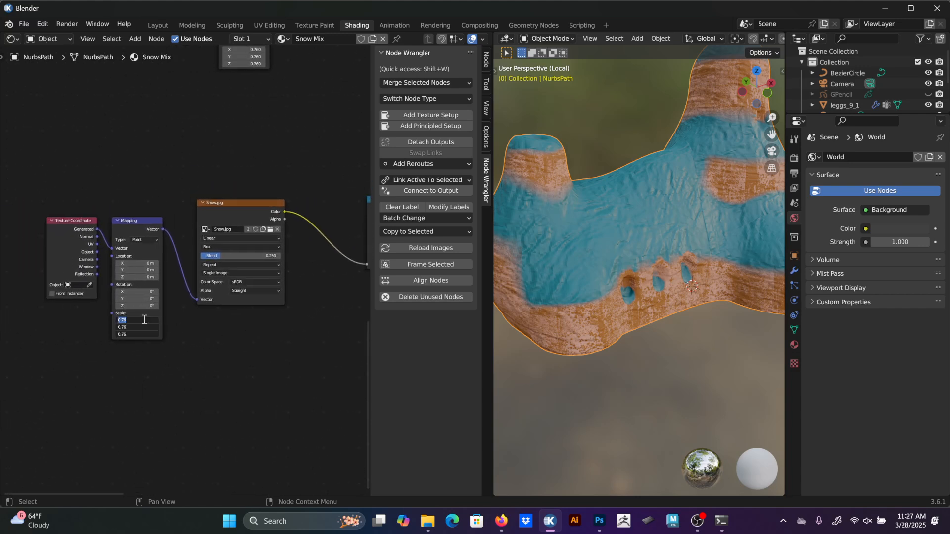
key("Return")
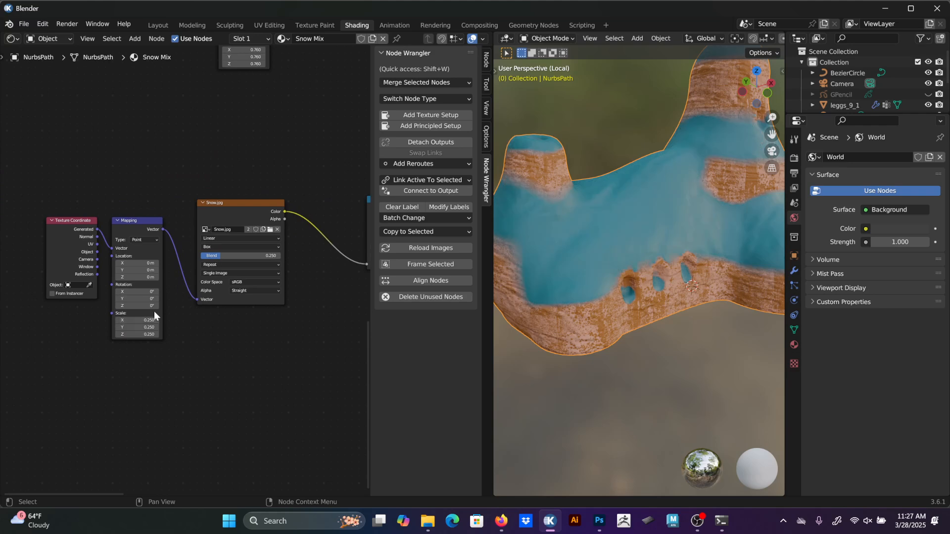
Set the snow bump Mapping node's Scale to 0.210 on X, Y and Z.
left_click_drag(135, 320, 170, 334)
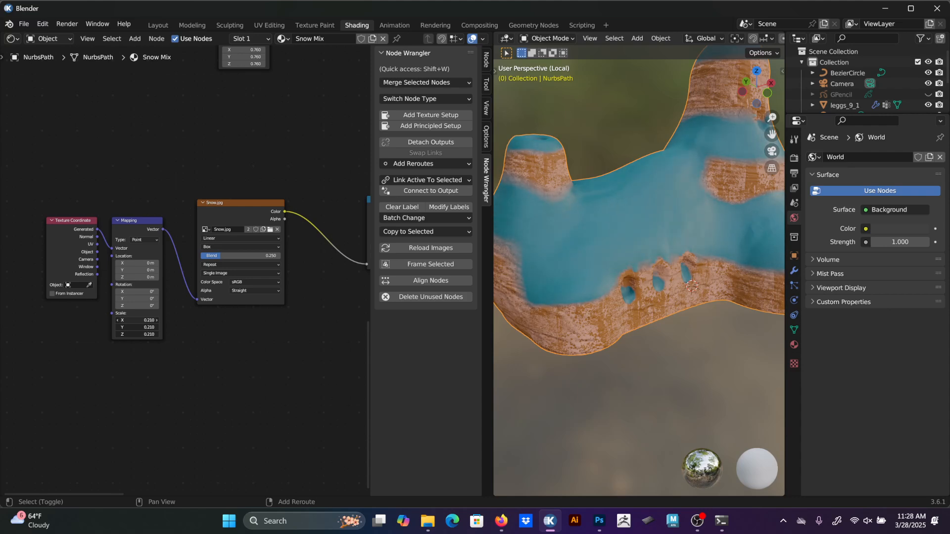
middle_click_drag(291, 345, 108, 386)
scroll(174, 279, "down", 4)
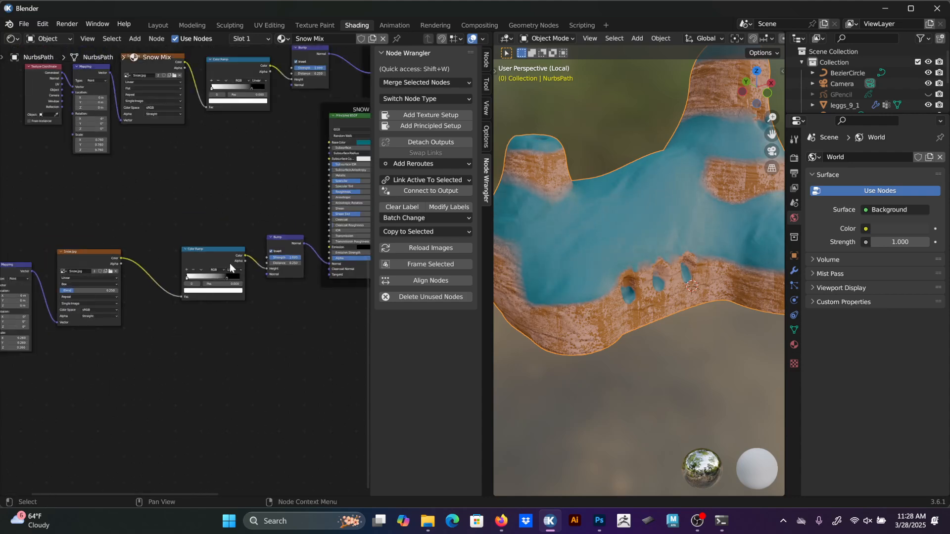
Connect the snow bump's Snow.jpg Color output to the SNOW shader's Base Color and inspect the snow from another side.
middle_click_drag(273, 207, 172, 299)
scroll(178, 307, "up", 3)
middle_click_drag(222, 131, 98, 254)
scroll(177, 376, "down", 5)
middle_click_drag(36, 386, 215, 235)
middle_click_drag(64, 293, 133, 303)
left_click_drag(101, 335, 268, 164)
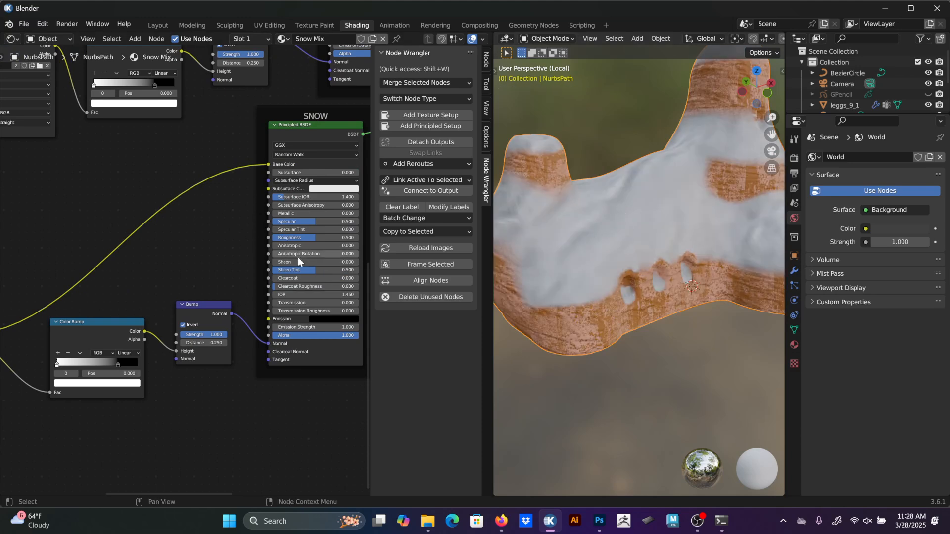
scroll(299, 261, "up", 4)
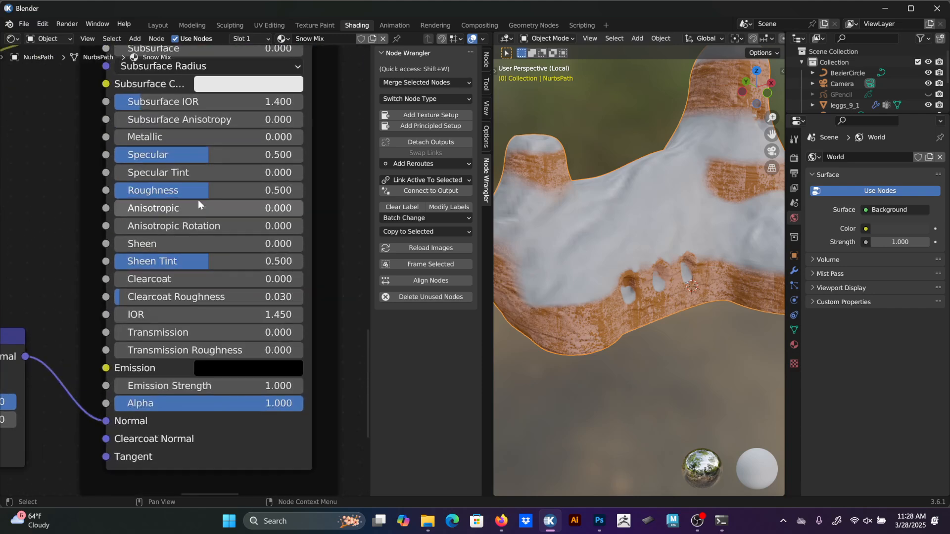
middle_click_drag(562, 230, 598, 287)
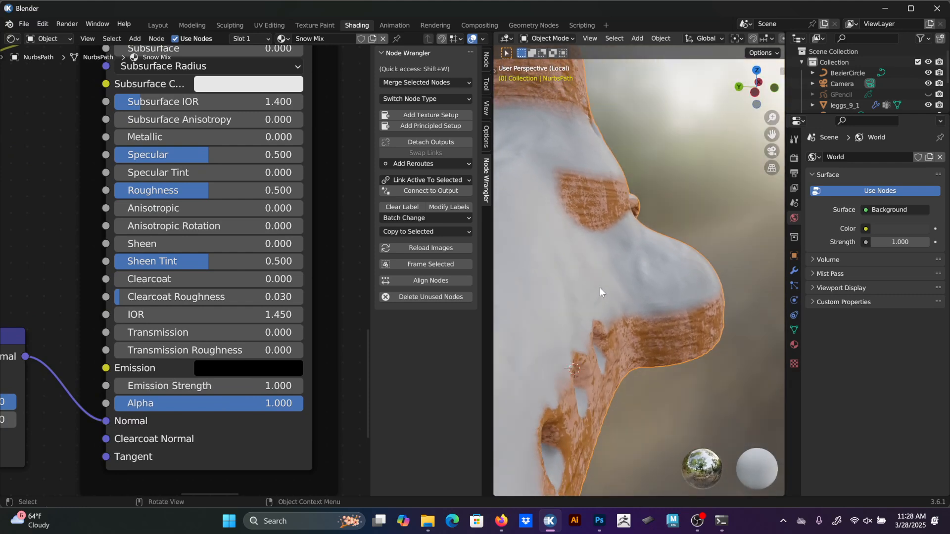
Add a Noise Texture beside the SNOW shader, connect its Fac output to Roughness, and move it away to leave room between them.
middle_click_drag(32, 194, 209, 200)
key("F3")
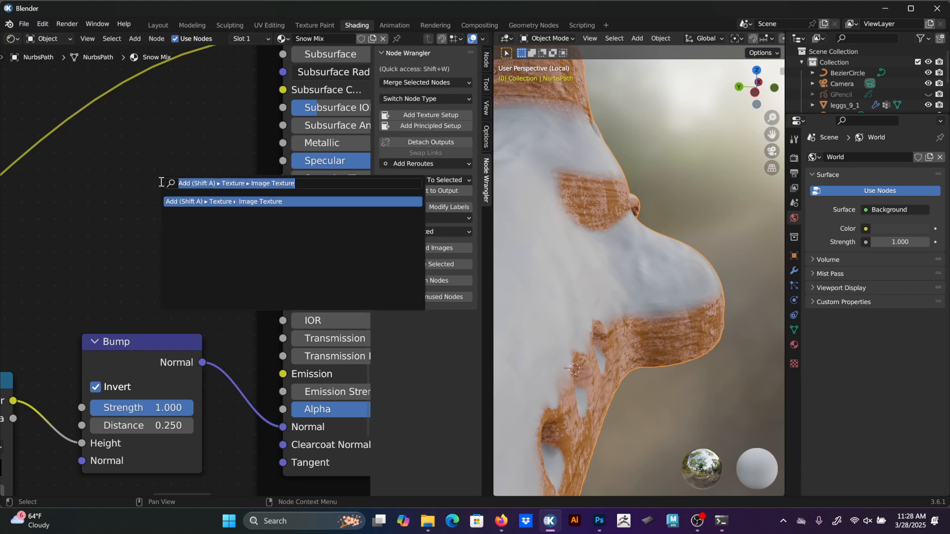
type("noise")
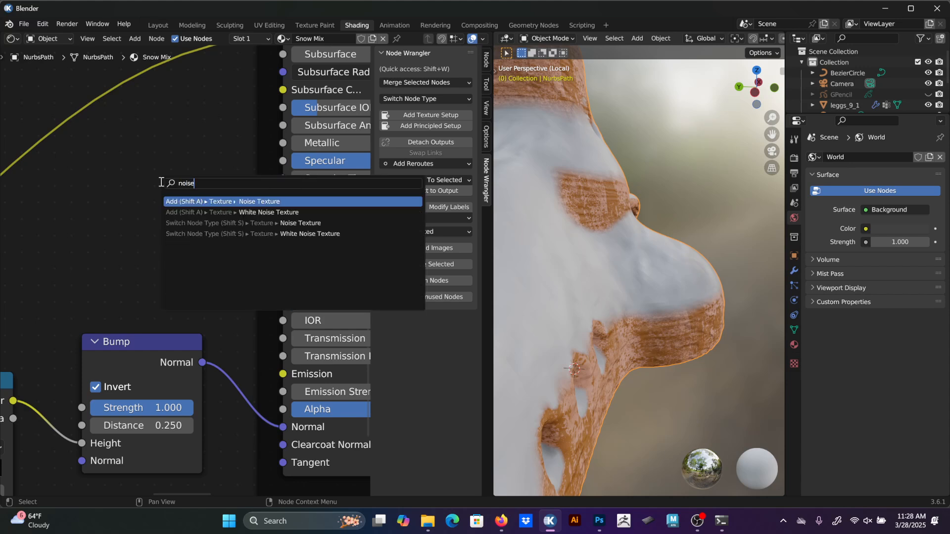
key("Return")
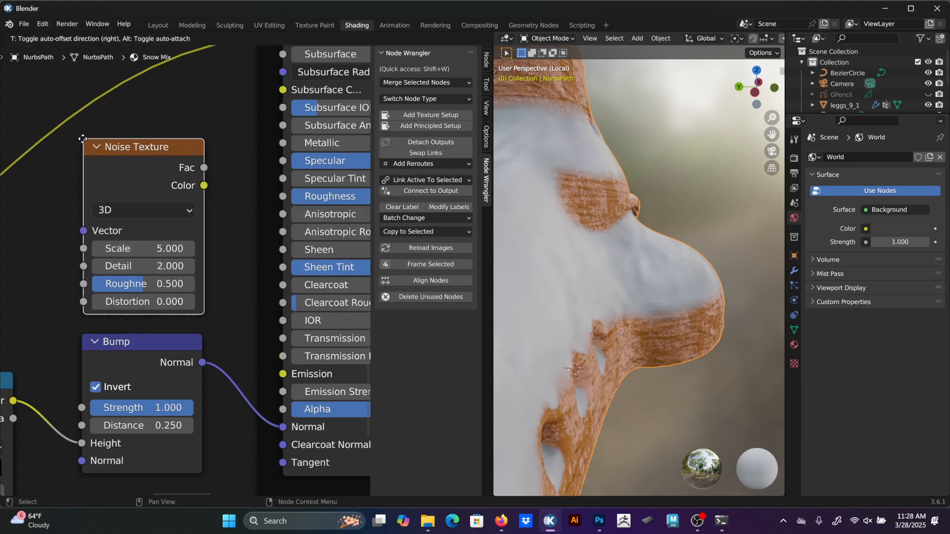
left_click(193, 177)
scroll(153, 132, "down", 2)
left_click_drag(159, 165, 220, 190)
middle_click_drag(167, 140, 308, 126)
left_click_drag(270, 151, 59, 113)
Insert a Color Ramp on the link between the Noise Texture's Fac output and the SNOW shader's Roughness.
key("F3")
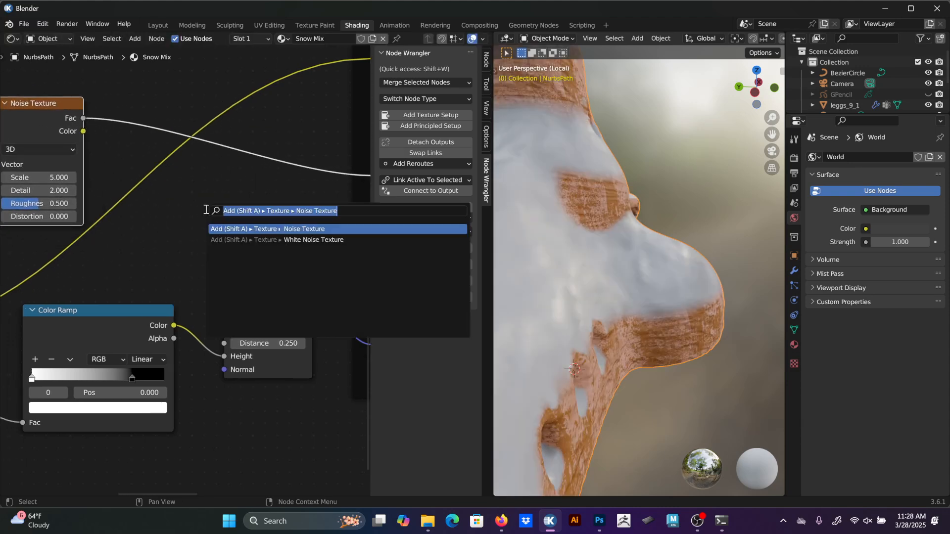
type("color")
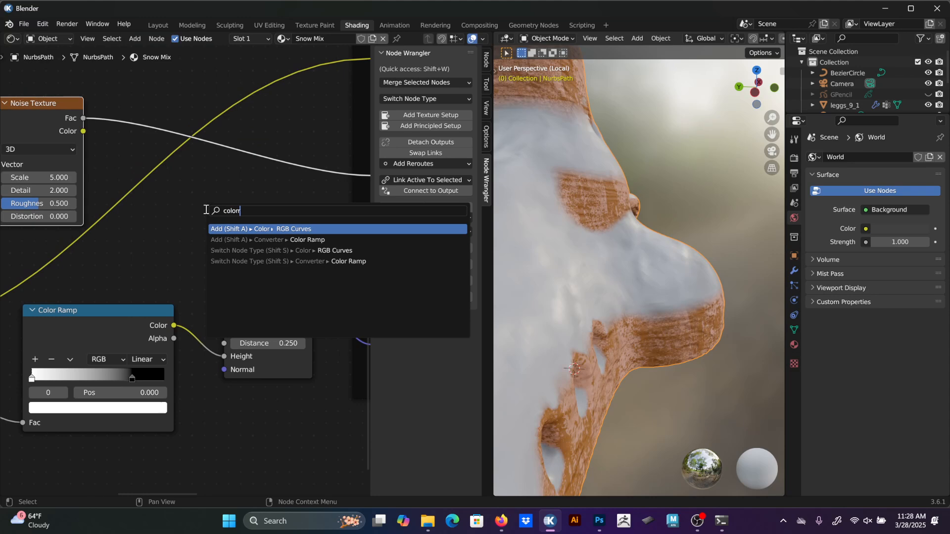
key("Down")
key("Return")
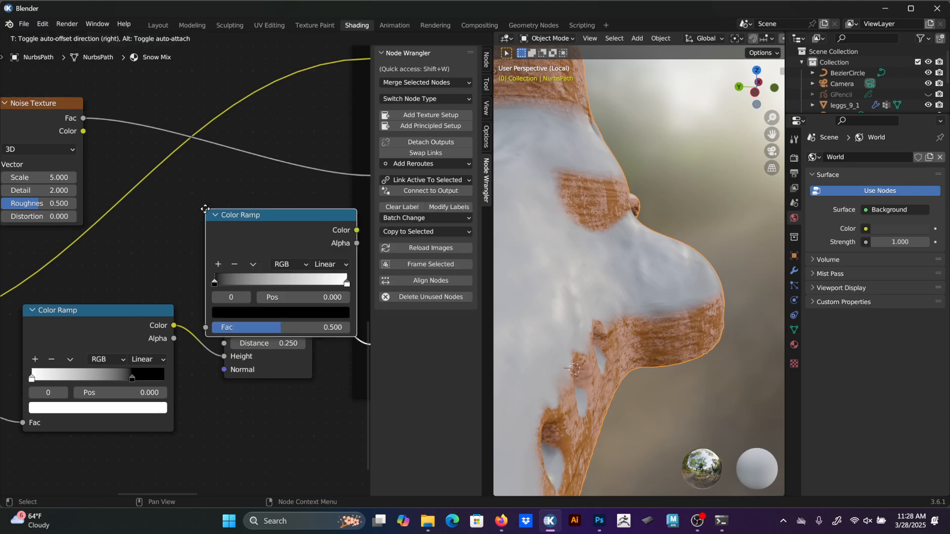
left_click(208, 140)
scroll(292, 264, "down", 1)
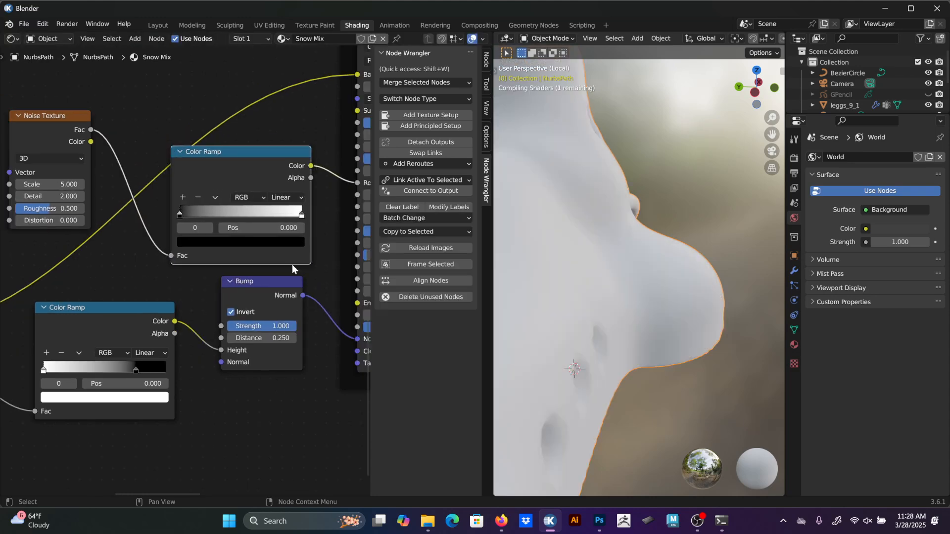
Move the roughness Color Ramp's black stop to position 0.505 and bring its white stop inward.
middle_click_drag(292, 264, 201, 274)
scroll(201, 274, "up", 1)
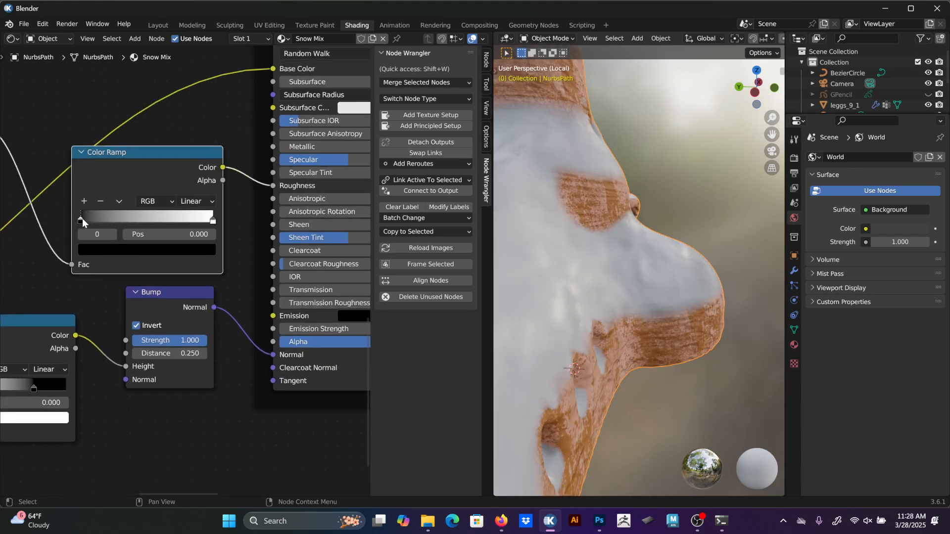
left_click_drag(82, 218, 152, 217)
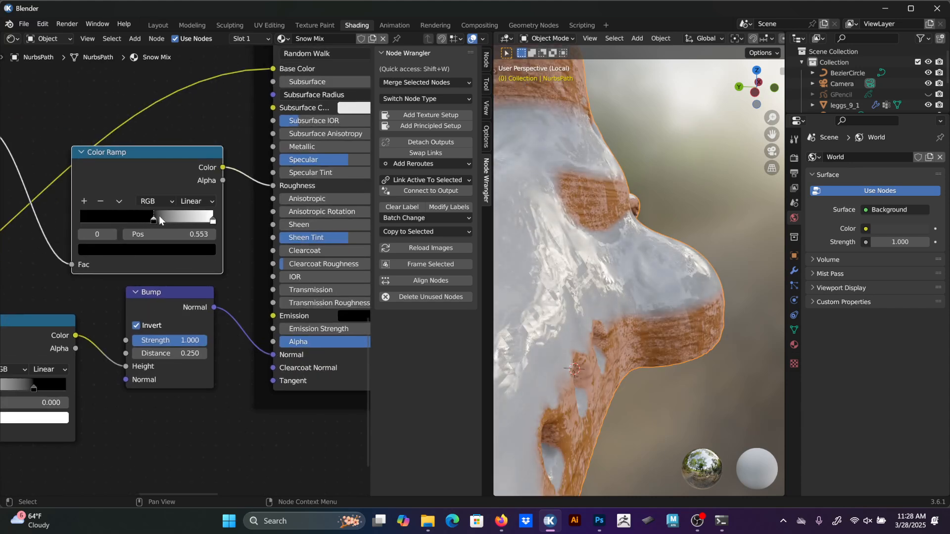
left_click_drag(213, 220, 147, 223)
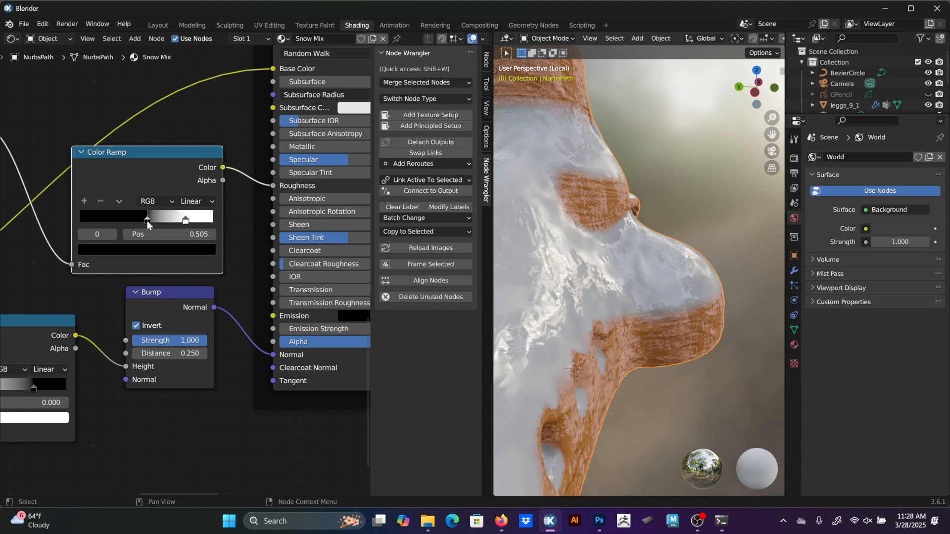
Set the Noise Texture's Scale to 55.100.
scroll(248, 342, "down", 3)
middle_click_drag(96, 316, 378, 342)
scroll(262, 280, "up", 5)
middle_click_drag(308, 290, 178, 310)
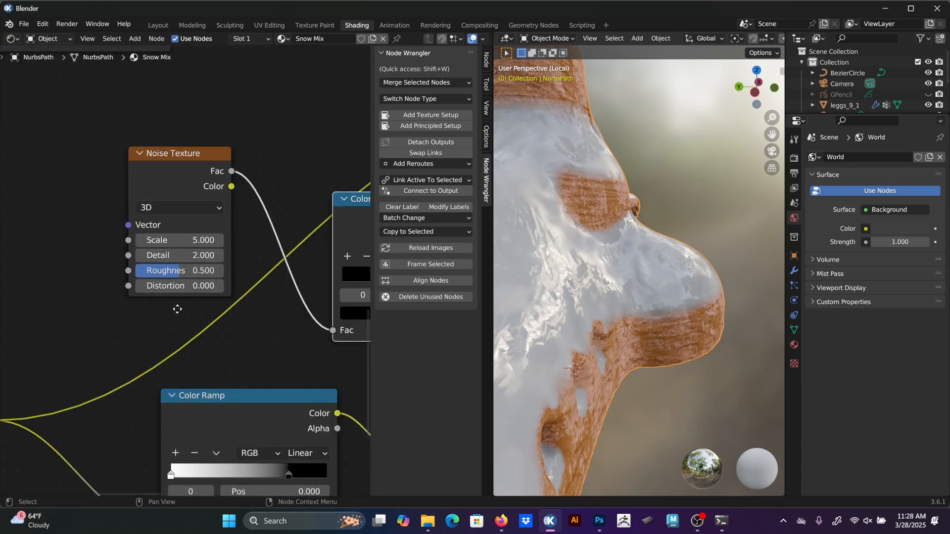
left_click_drag(188, 244, 245, 244)
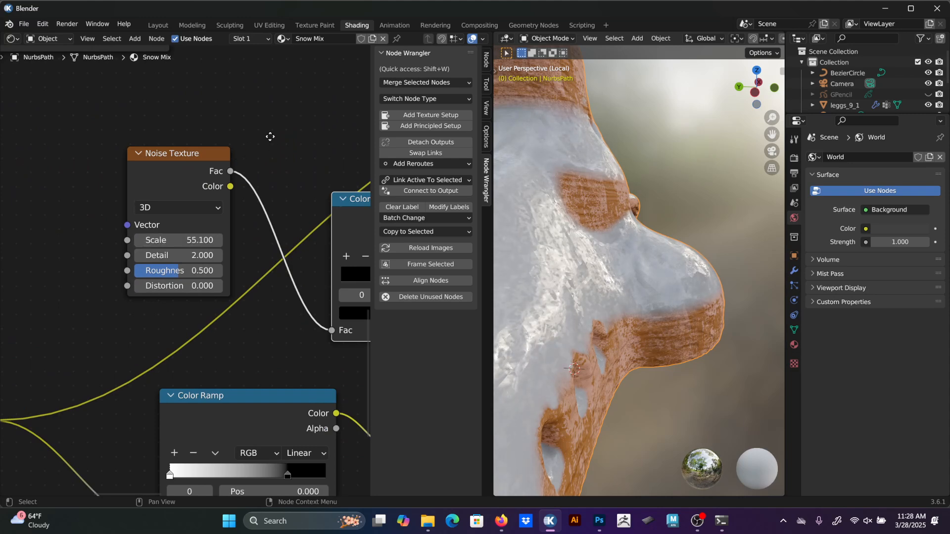
Flip the roughness Color Ramp to run white to black and bring its stops close together, with the white stop at 0.577.
scroll(269, 136, "down", 1)
middle_click_drag(358, 179, 160, 169)
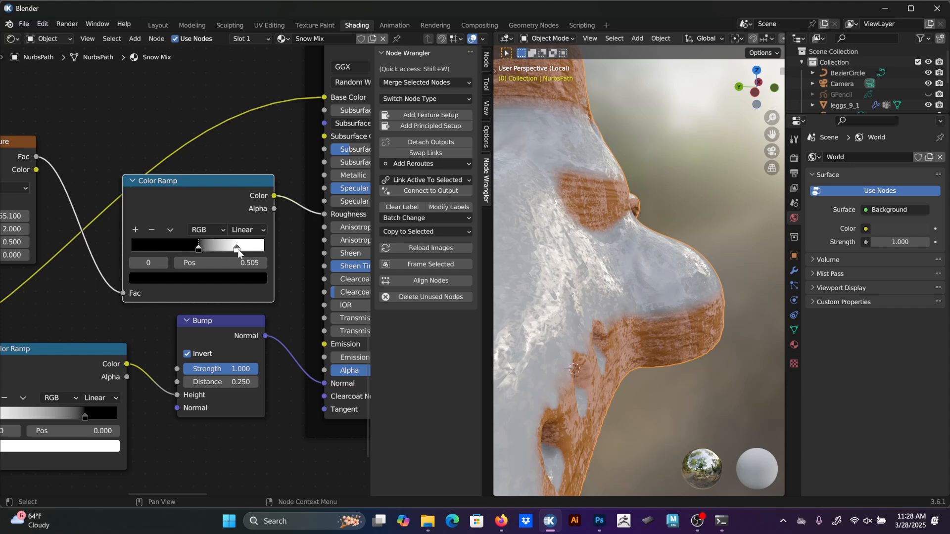
mouse_move(237, 249)
left_mouse_down()
mouse_move(166, 249)
mouse_move(240, 249)
left_mouse_up()
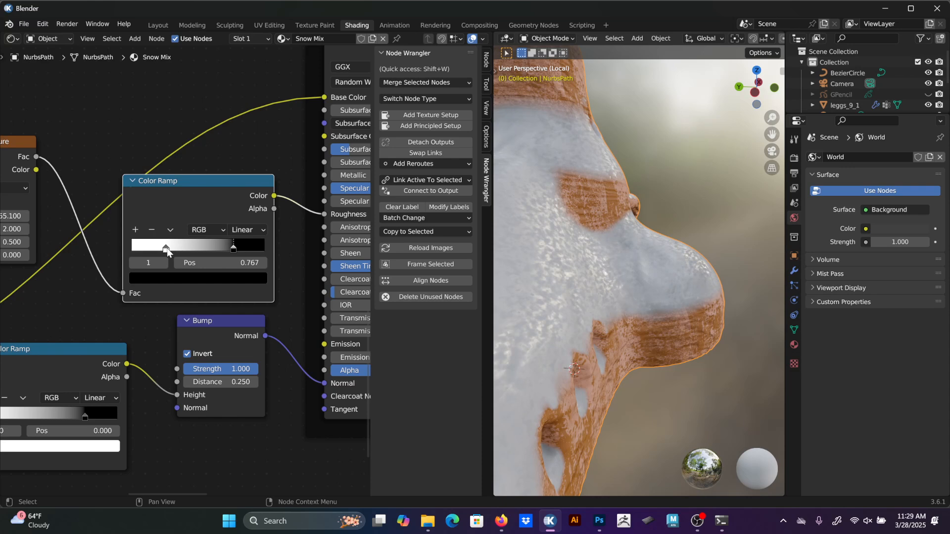
left_click_drag(168, 248, 209, 249)
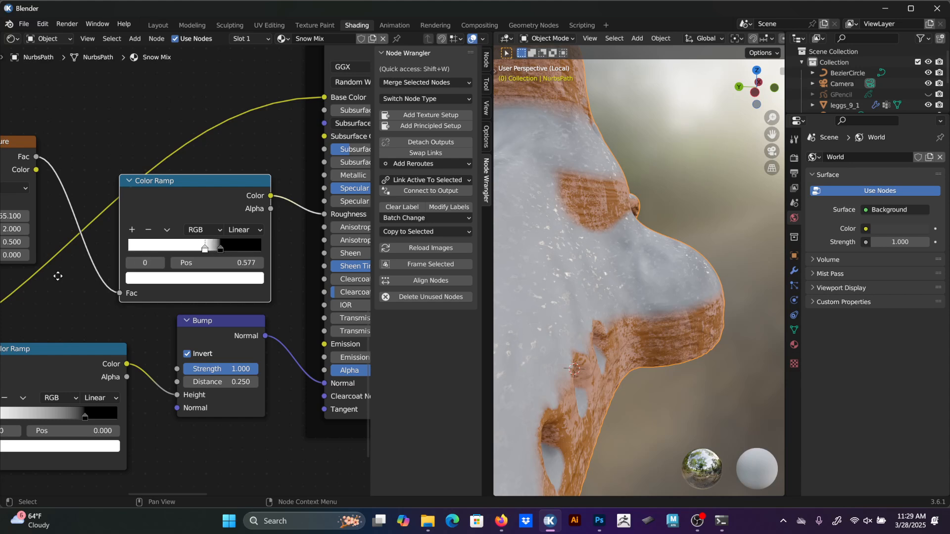
Raise the Noise Texture's Scale to 221.700 and inspect the sparkle on the snow from another angle.
middle_click_drag(58, 276, 156, 275)
scroll(148, 274, "up", 1)
left_click_drag(69, 210, 90, 210)
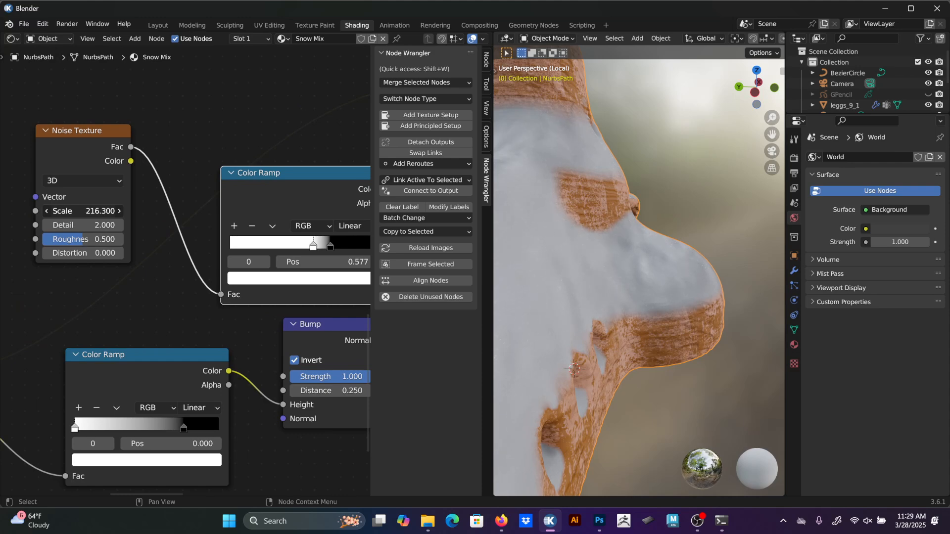
left_click(47, 211)
middle_click_drag(613, 223, 664, 201)
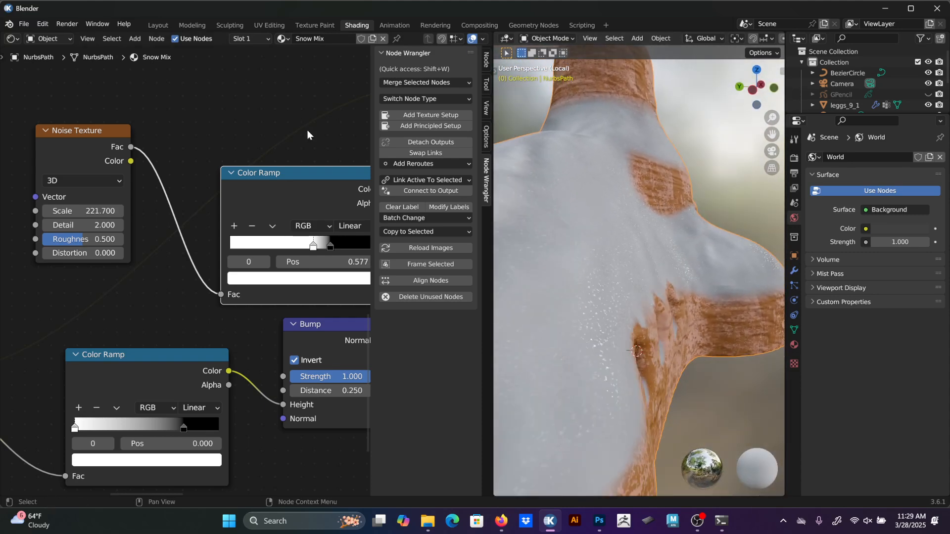
Set the SNOW shader's Sheen to 5.000.
scroll(307, 129, "down", 4)
middle_click_drag(307, 129, 234, 151)
middle_click_drag(292, 292, 169, 234)
scroll(169, 235, "up", 2)
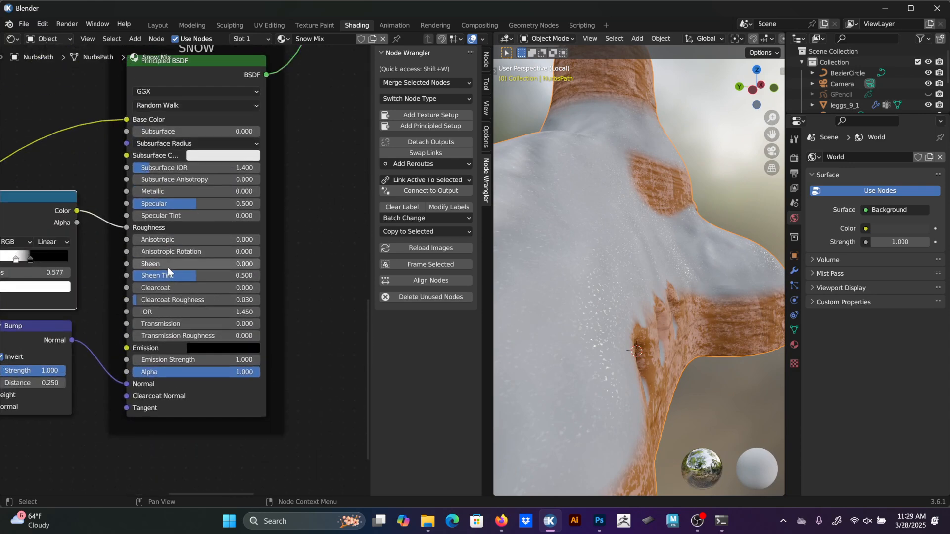
left_click(160, 266)
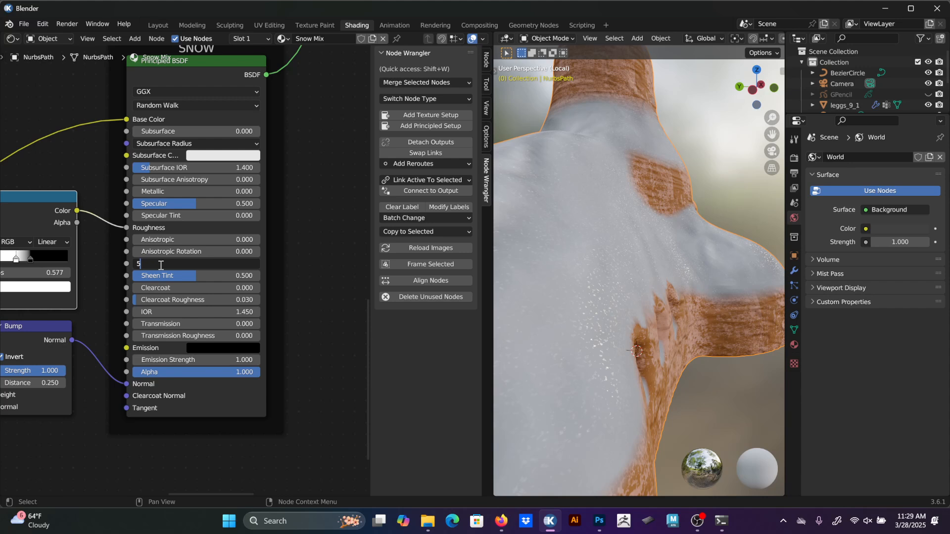
key("Return")
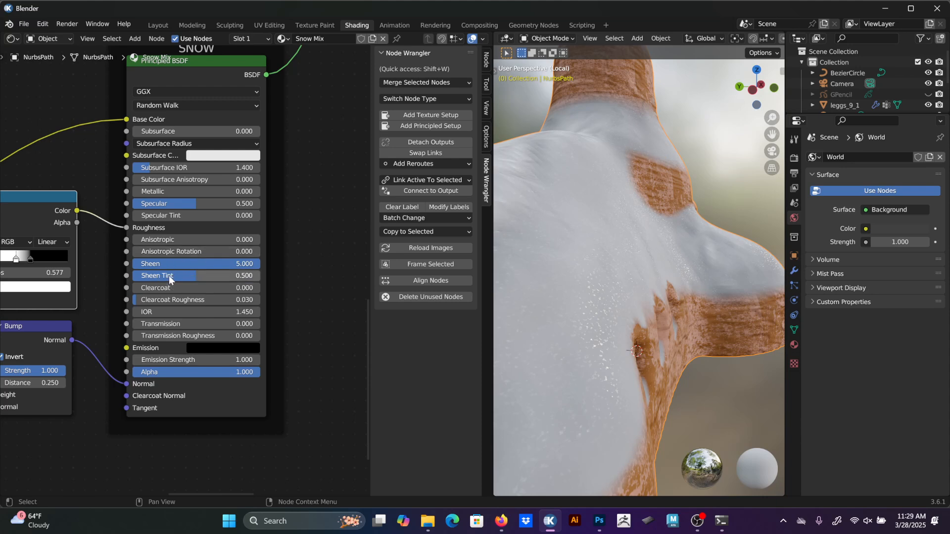
scroll(274, 254, "up", 3)
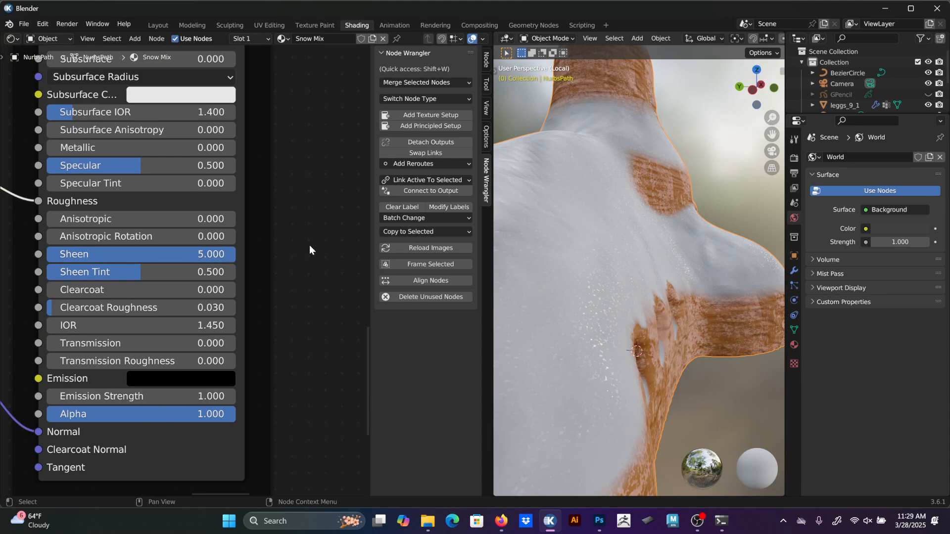
Widen the 3D viewport and examine the snow and rock surfaces from several angles, up close and from farther away.
middle_click_drag(651, 281, 769, 267)
scroll(692, 292, "up", 3)
scroll(721, 269, "down", 3)
scroll(651, 296, "up", 5)
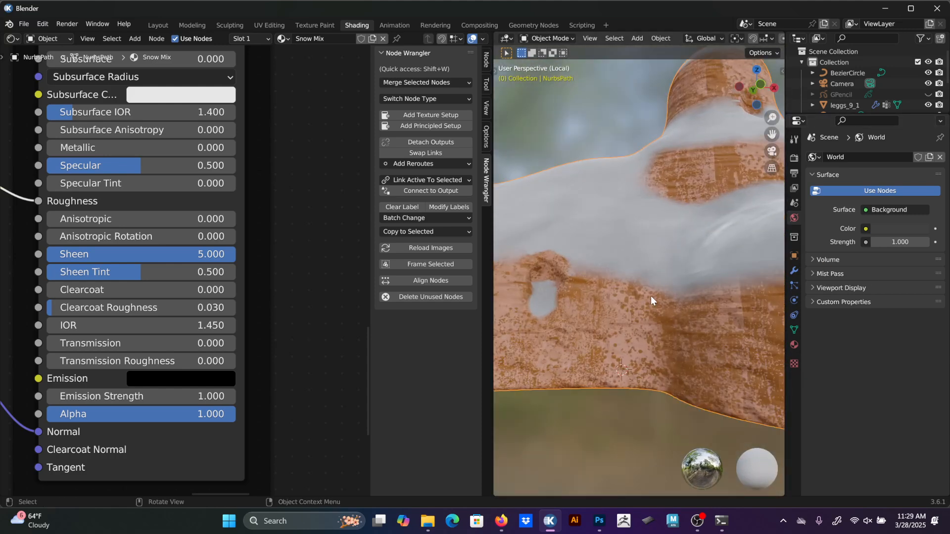
middle_click_drag(651, 296, 726, 272)
scroll(723, 291, "down", 3)
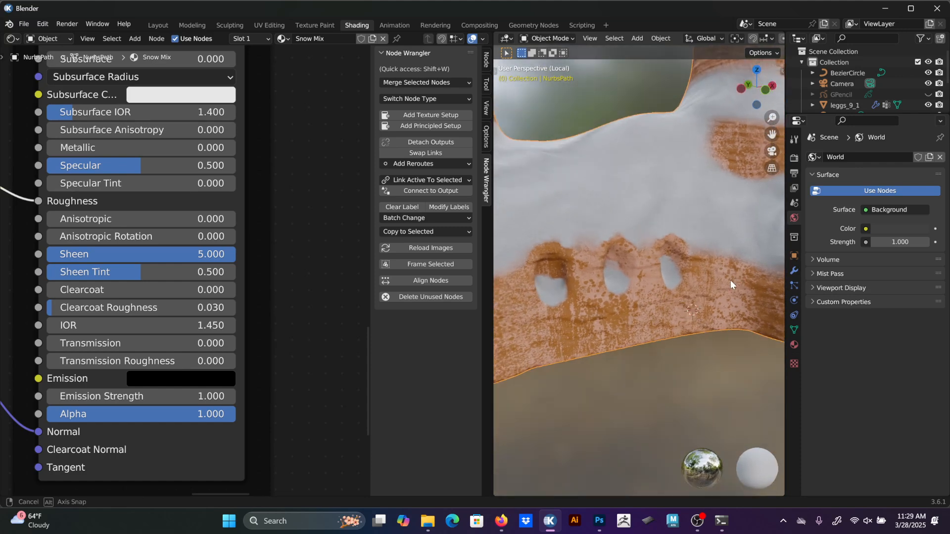
scroll(725, 250, "down", 5)
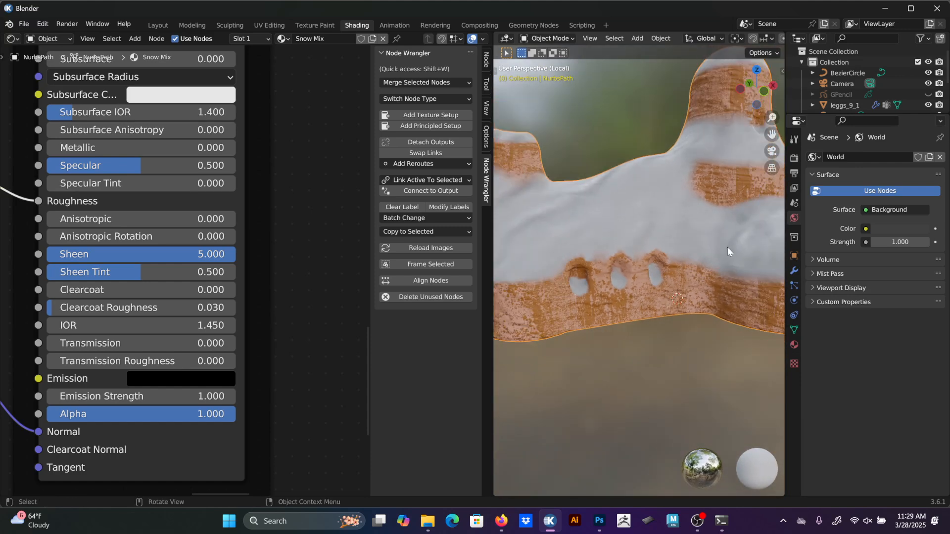
left_click_drag(493, 325, 454, 325)
scroll(575, 266, "up", 5)
scroll(589, 252, "up", 5)
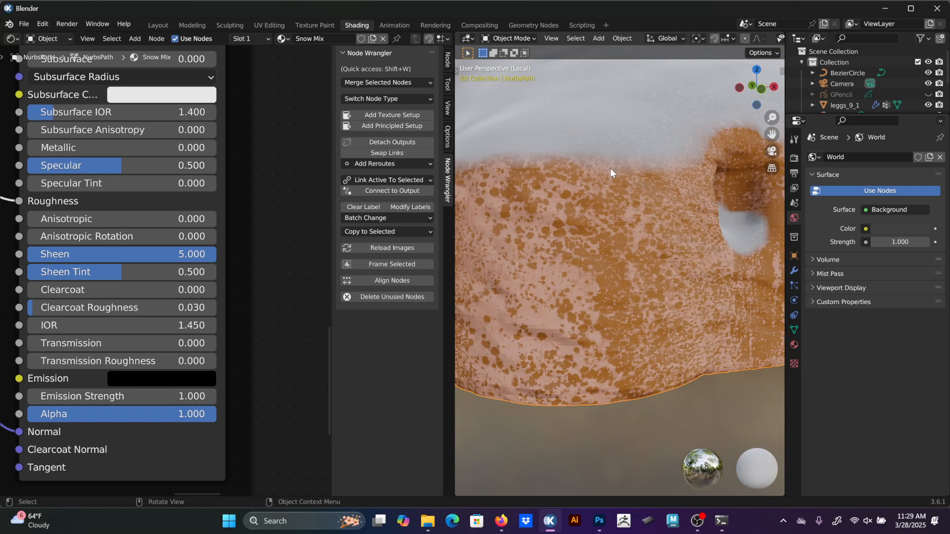
scroll(688, 245, "down", 3)
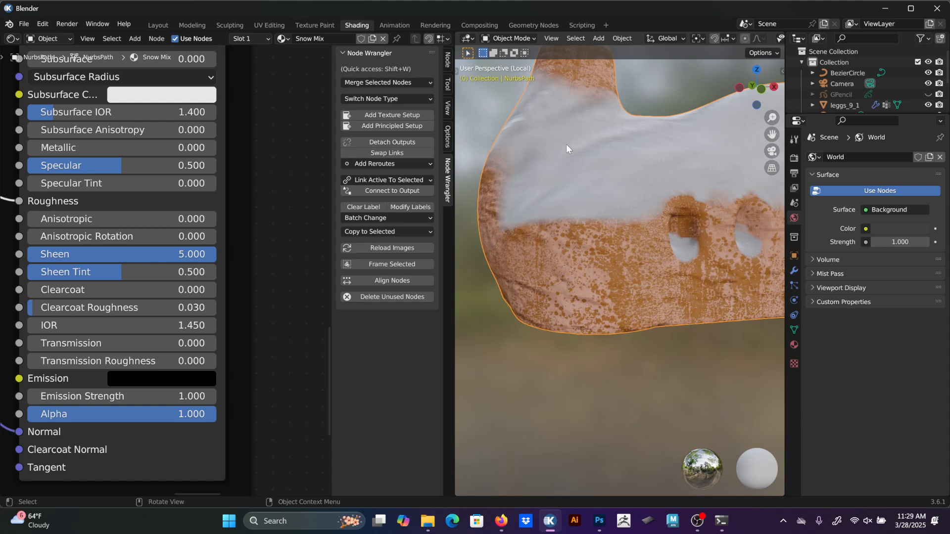
Review the material's node tree, covering the Normal-based mask, the ROCK colour and bump nodes, and the SNOW nodes.
scroll(151, 203, "down", 11)
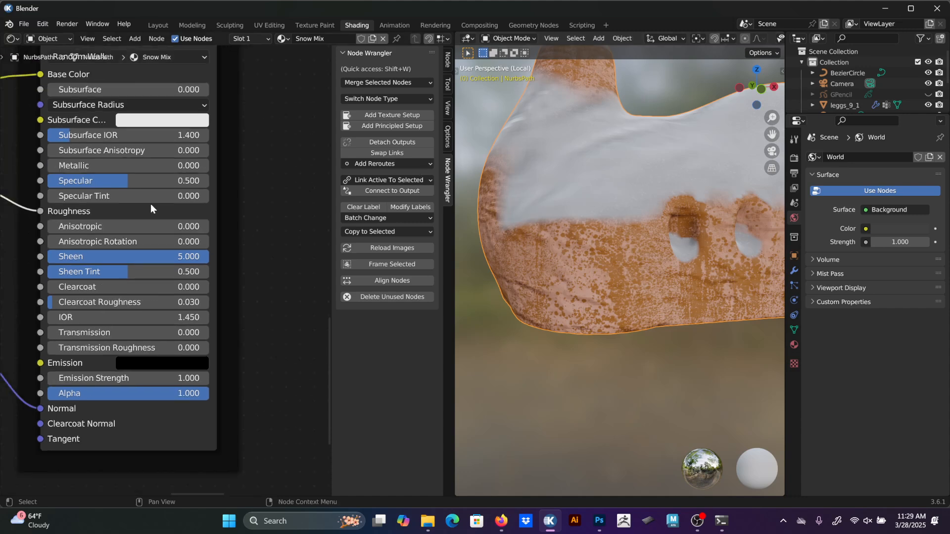
middle_click_drag(58, 177, 265, 243)
scroll(257, 244, "down", 4)
middle_click_drag(173, 219, 189, 314)
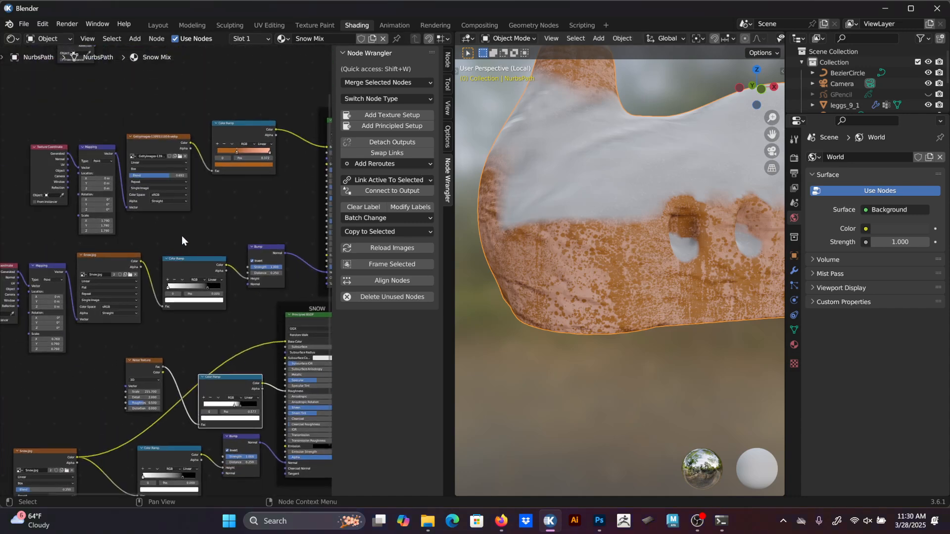
middle_click_drag(152, 98, 177, 188)
scroll(176, 186, "up", 2)
middle_click_drag(247, 148, 242, 236)
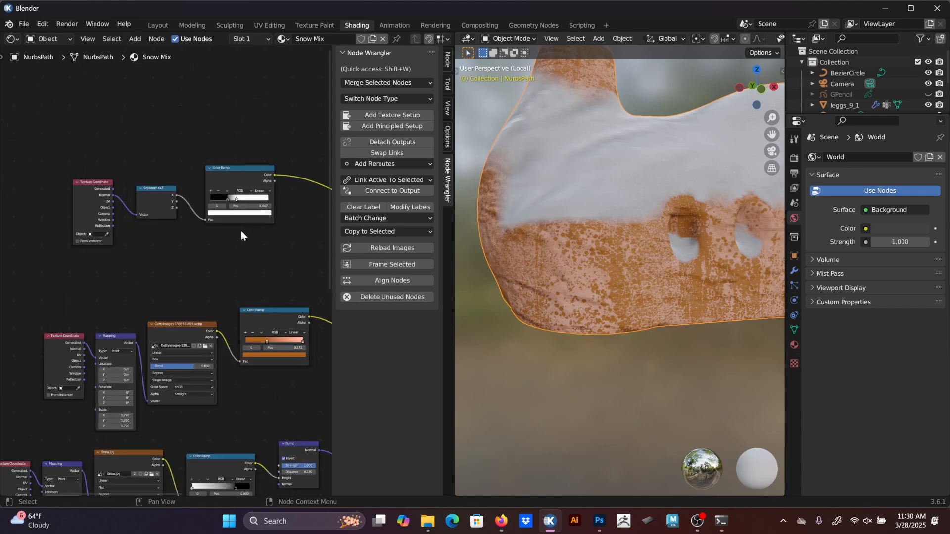
middle_click_drag(233, 229, 233, 141)
scroll(185, 211, "down", 3)
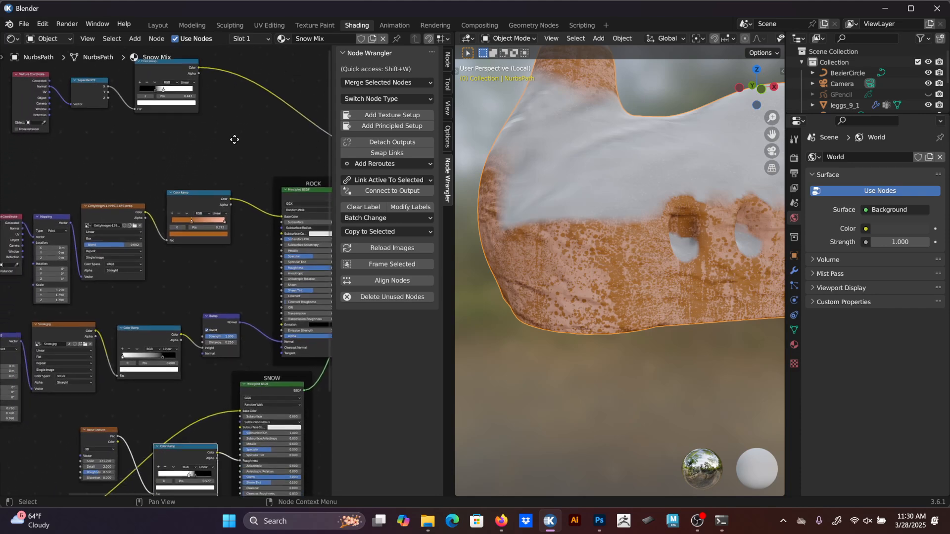
scroll(209, 349, "up", 2)
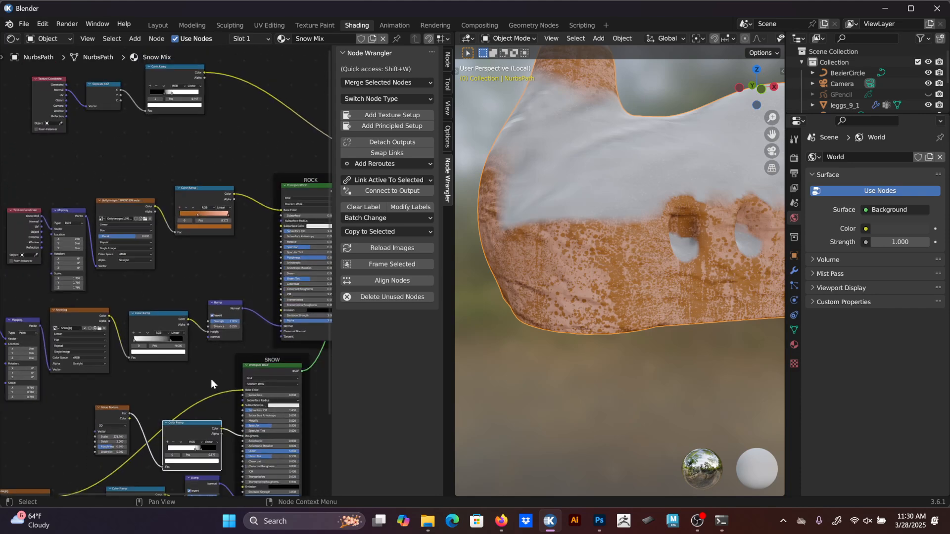
middle_click_drag(211, 379, 219, 304)
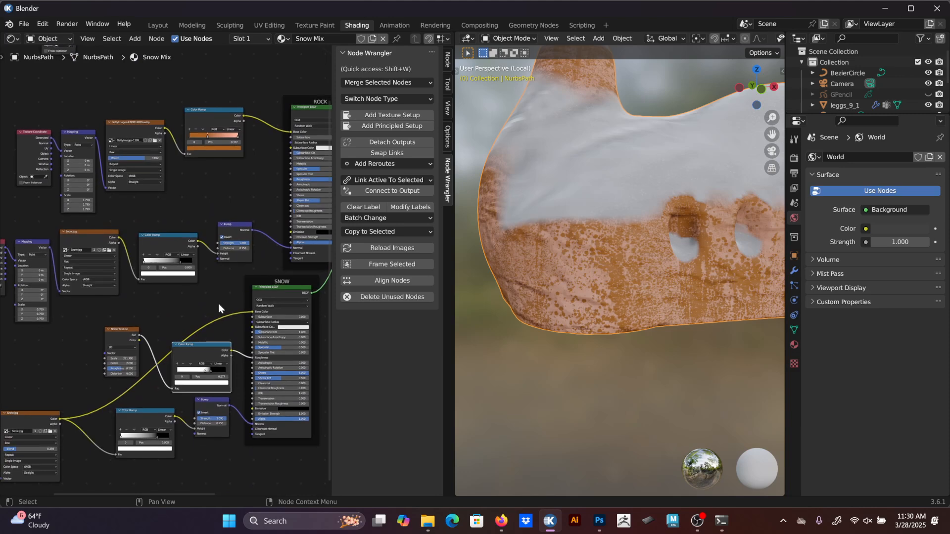